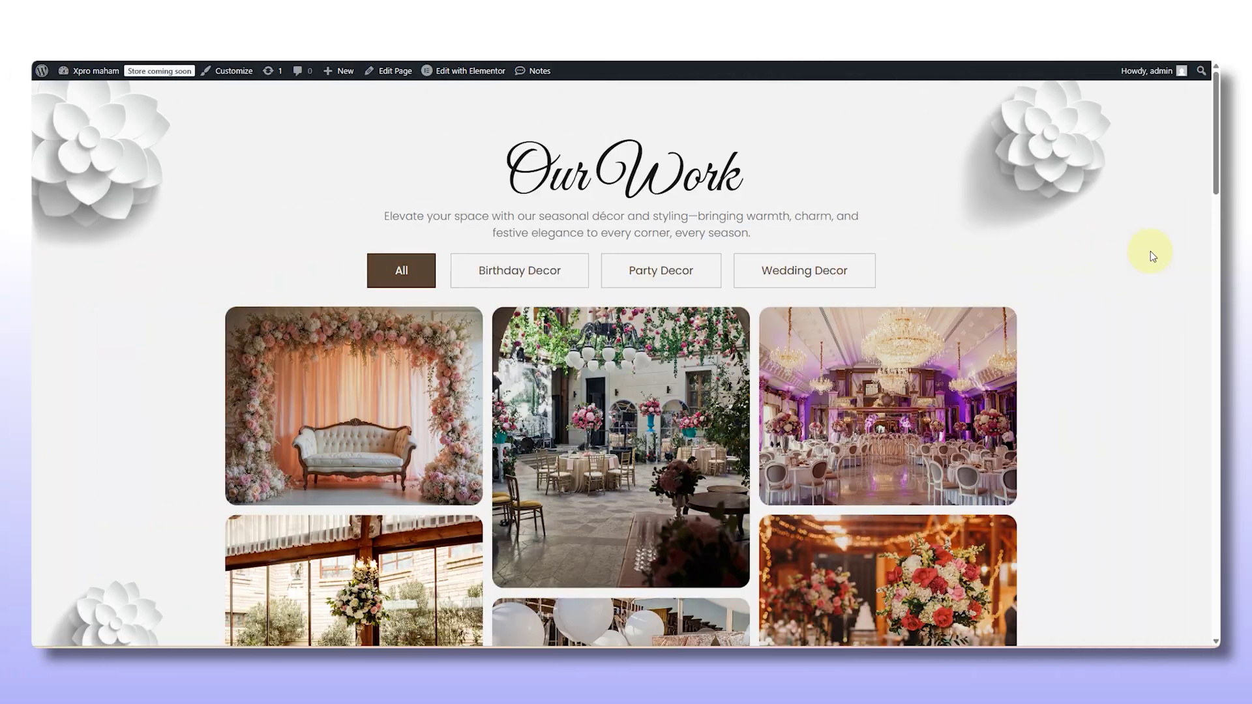
# Step: Cycle the front-end gallery through the Birthday, Party and Wedding Decor filter tabs, then All
pyautogui.scroll(-2, 1152, 254)
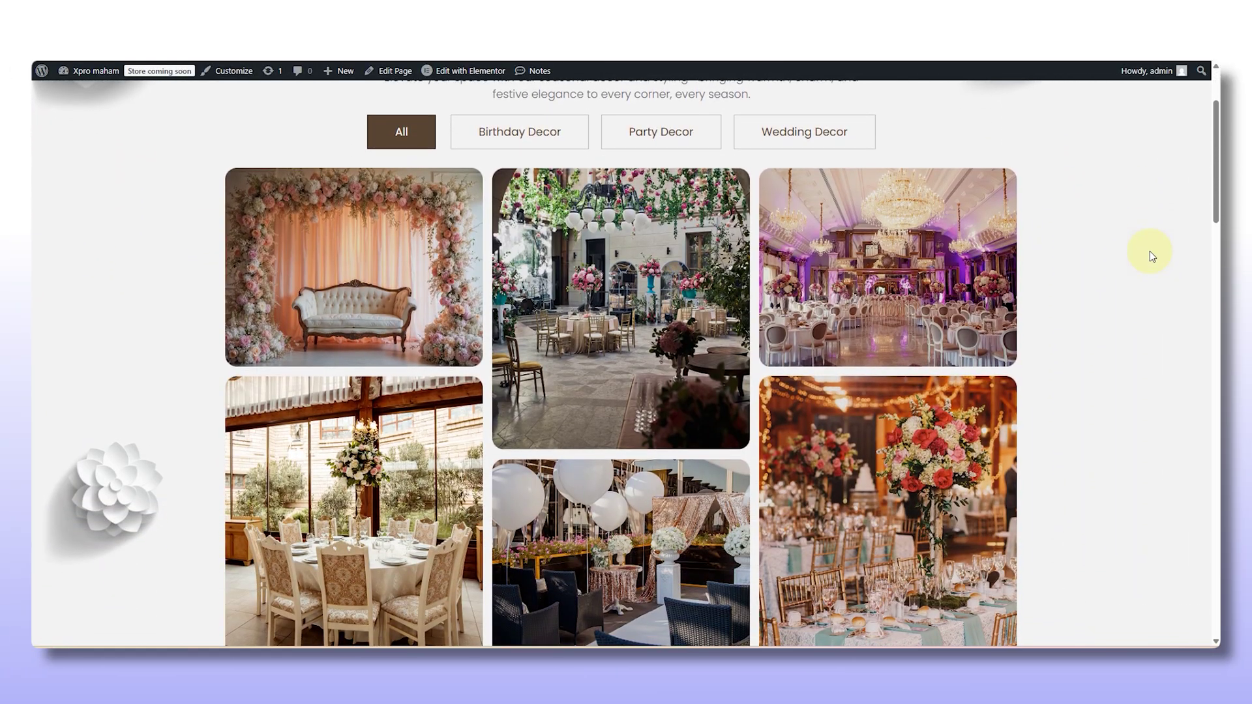
pyautogui.scroll(2, 1149, 252)
pyautogui.click(528, 261)
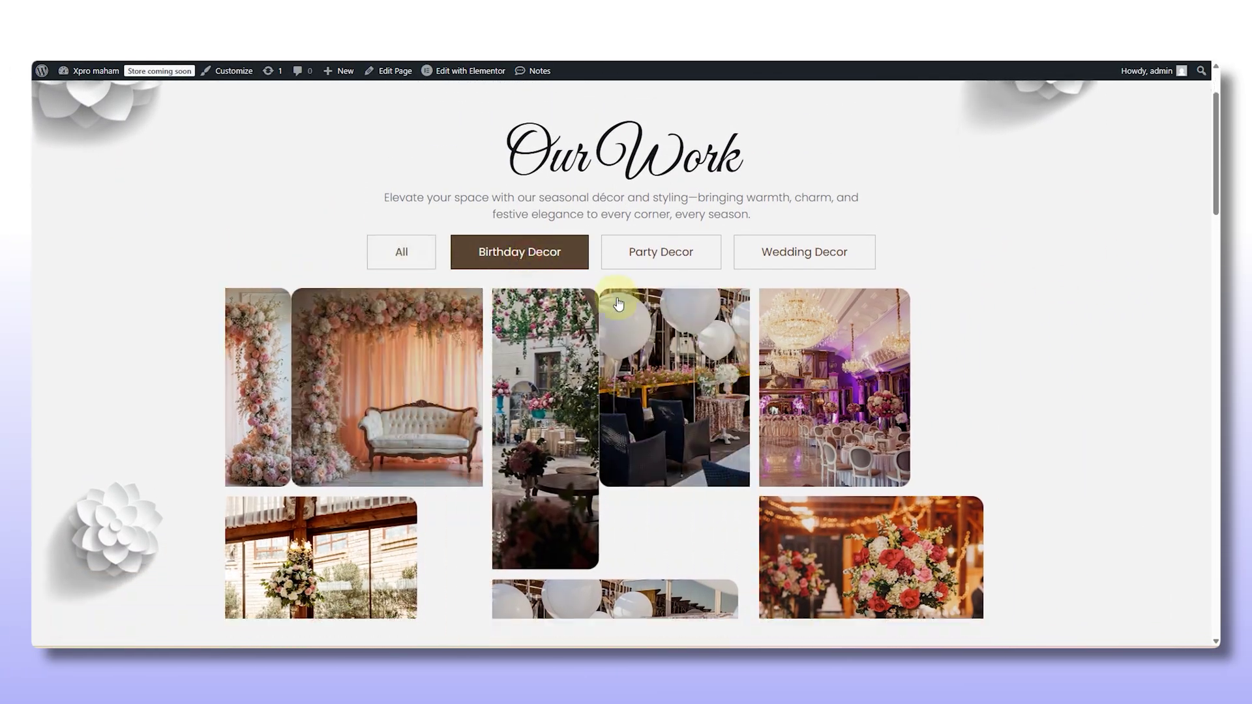
pyautogui.click(701, 255)
pyautogui.click(812, 261)
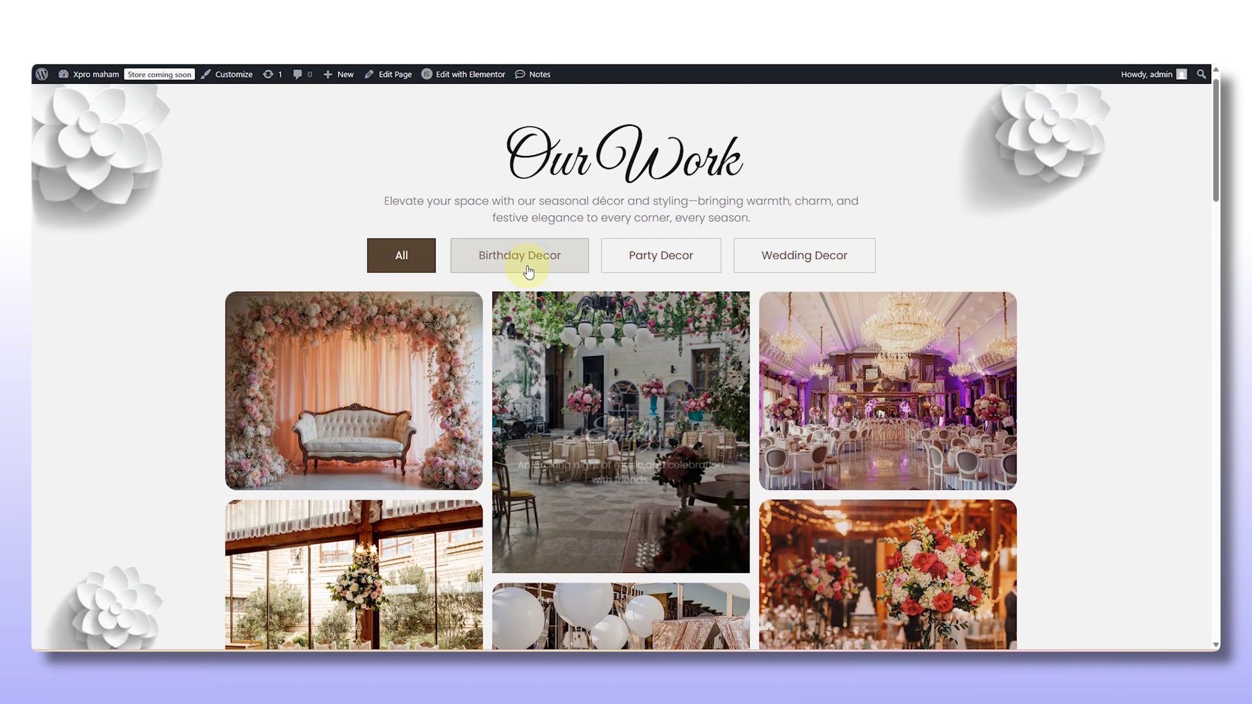
pyautogui.click(532, 261)
pyautogui.click(691, 256)
pyautogui.click(782, 273)
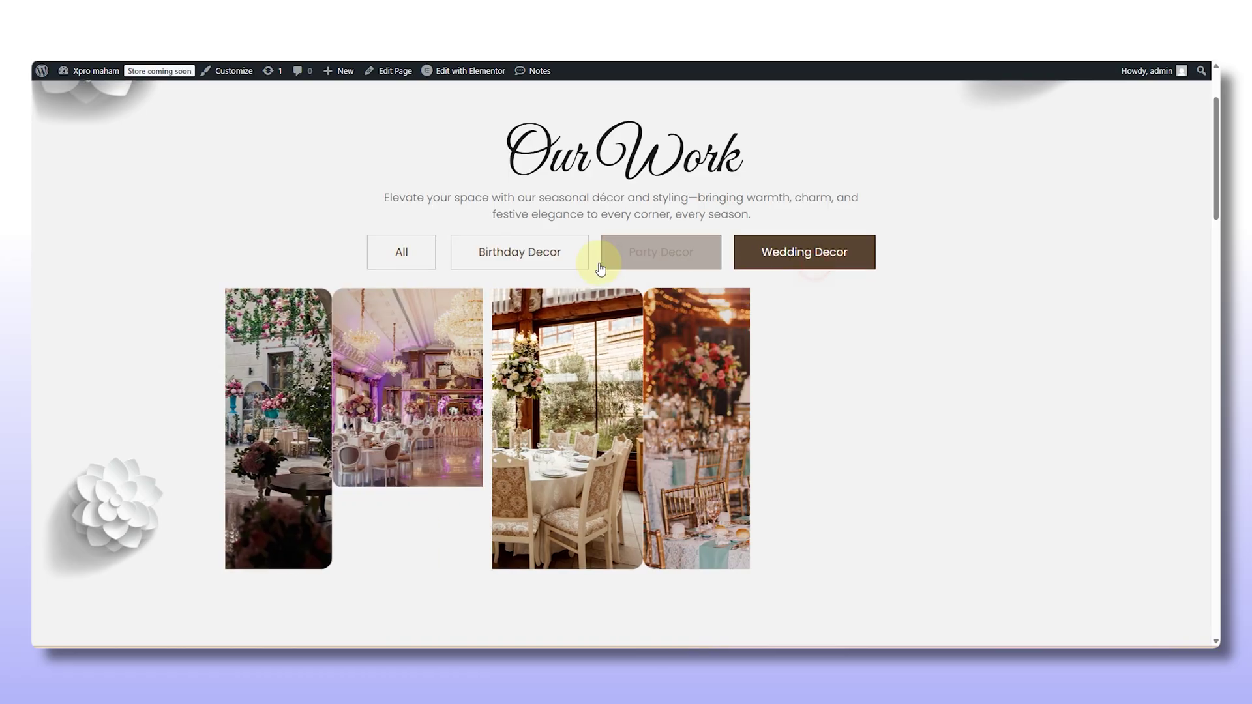
pyautogui.click(391, 266)
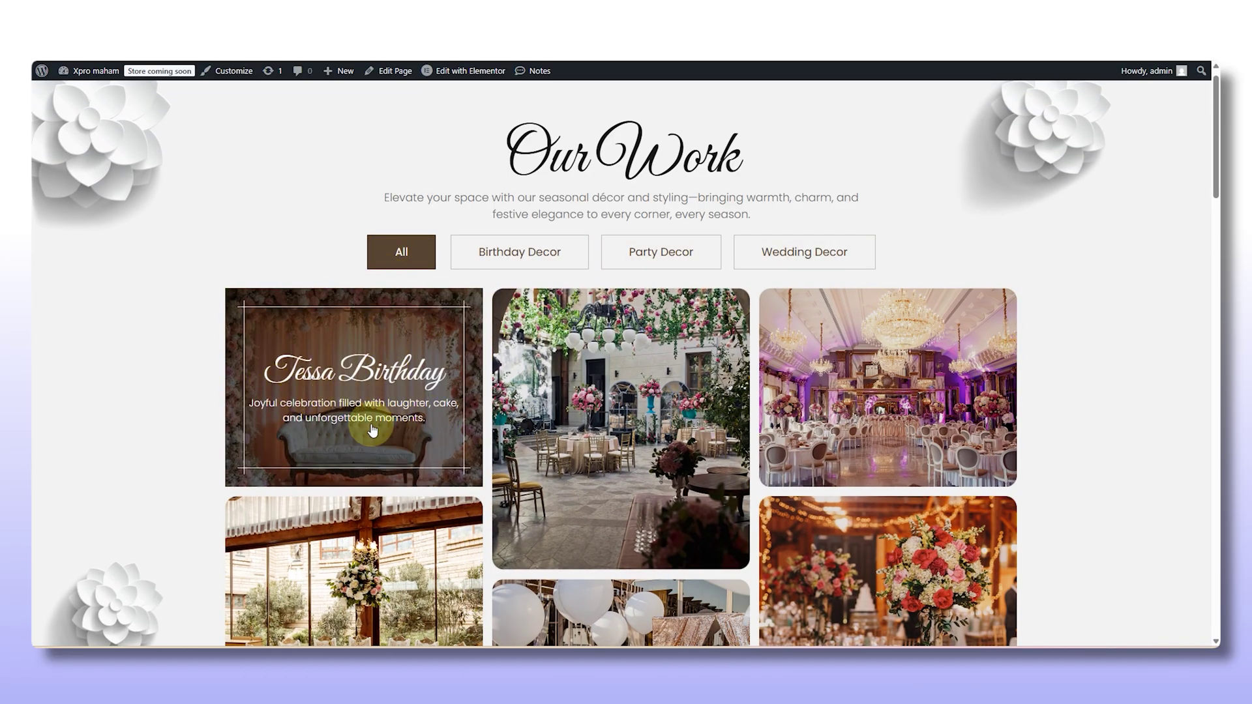
# Step: Open the first birthday image in the lightbox and advance to the third image
pyautogui.click(304, 435)
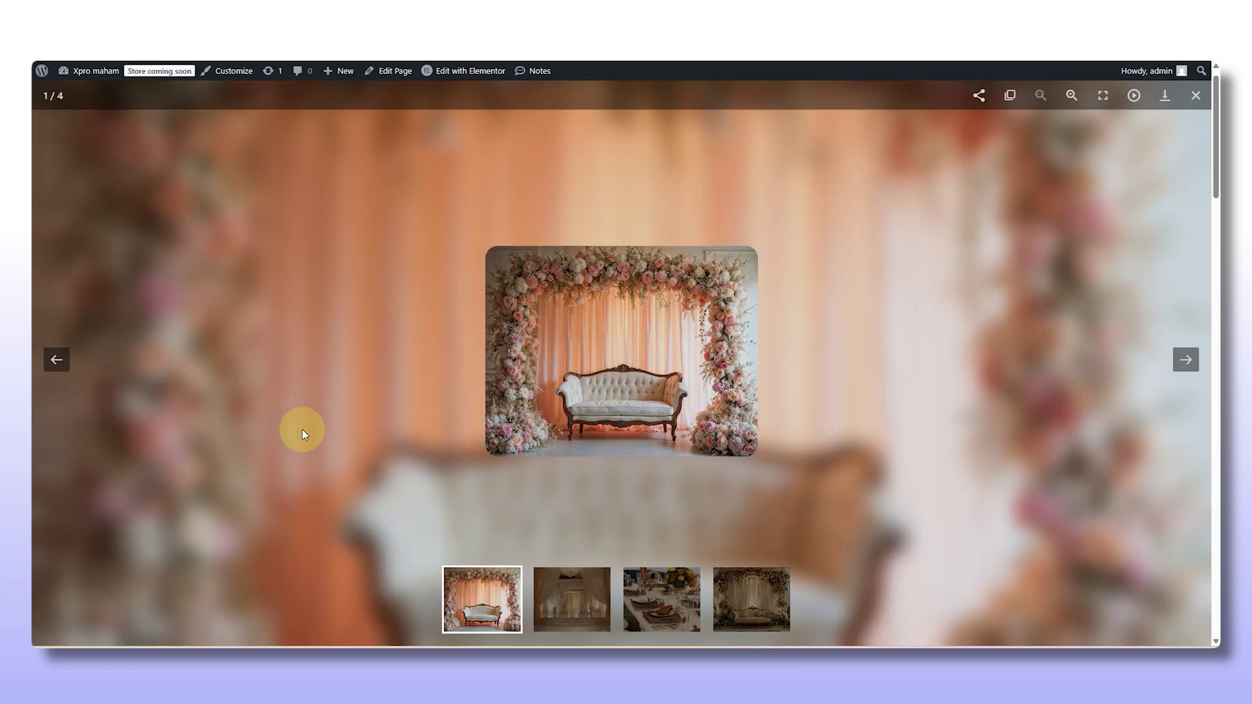
pyautogui.click(572, 600)
pyautogui.click(661, 600)
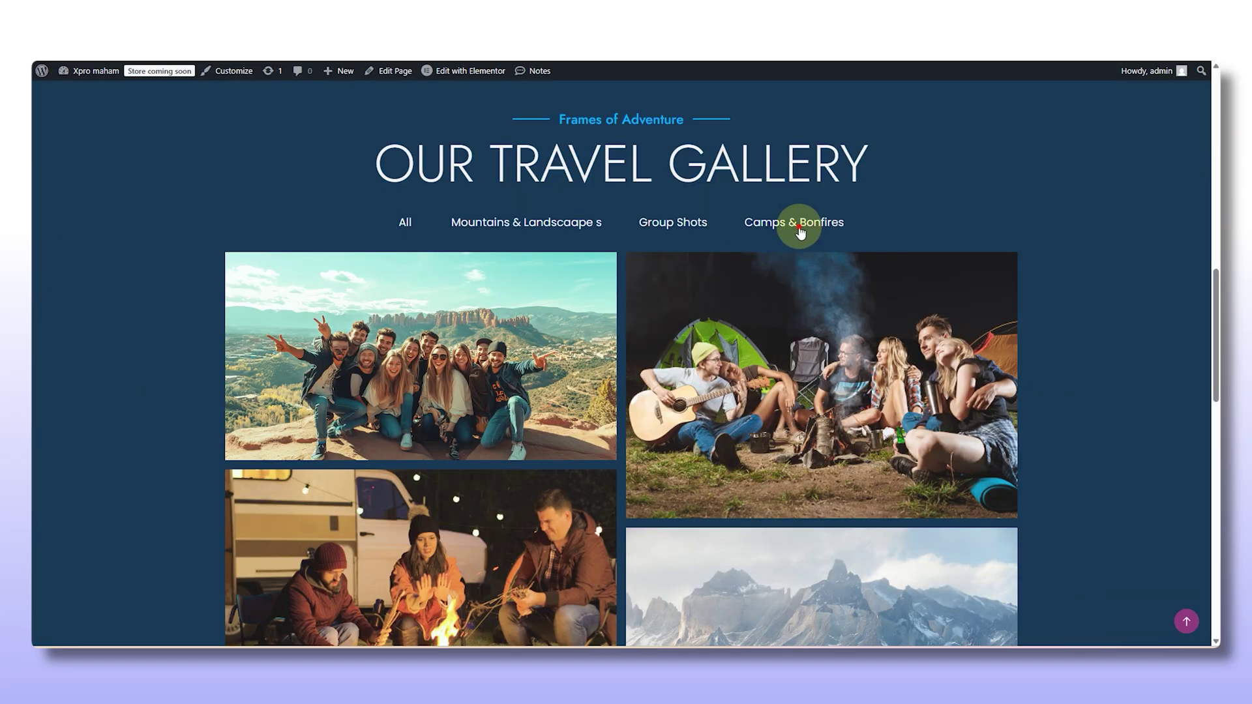
# Step: Filter the travel gallery to Camps & Bonfires, return to All, and load more images
pyautogui.click(800, 229)
pyautogui.click(407, 221)
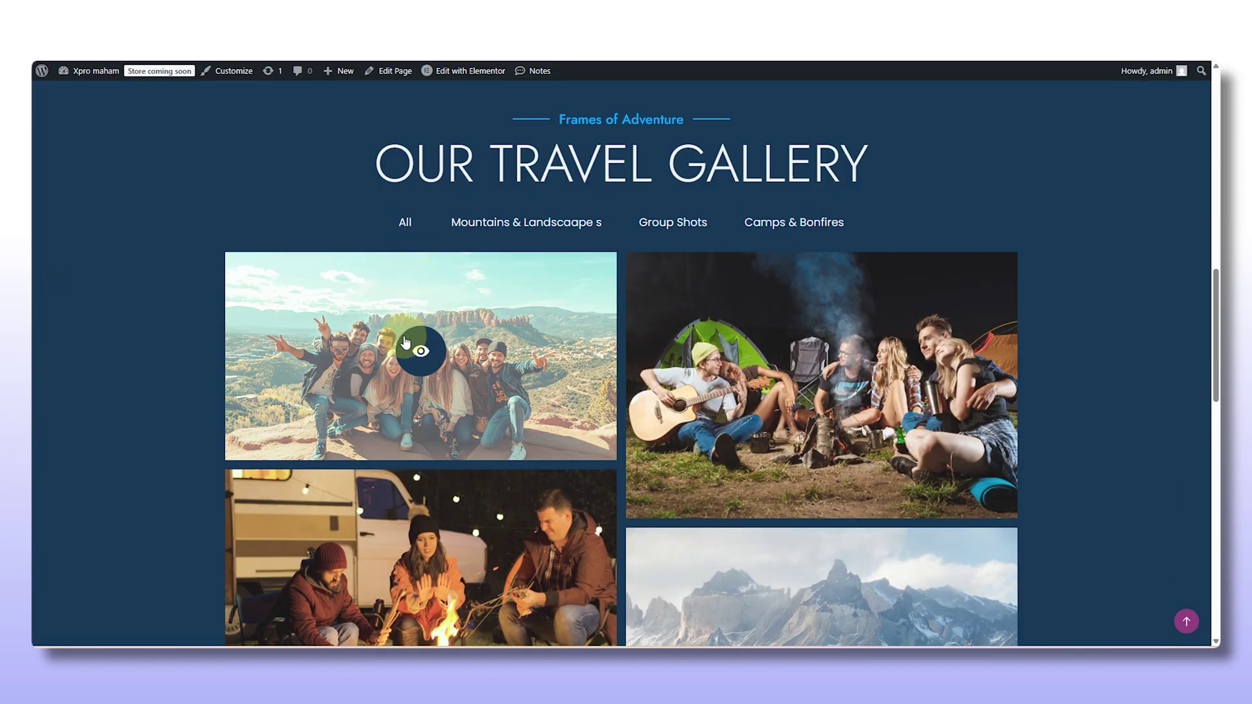
pyautogui.scroll(-5, 430, 362)
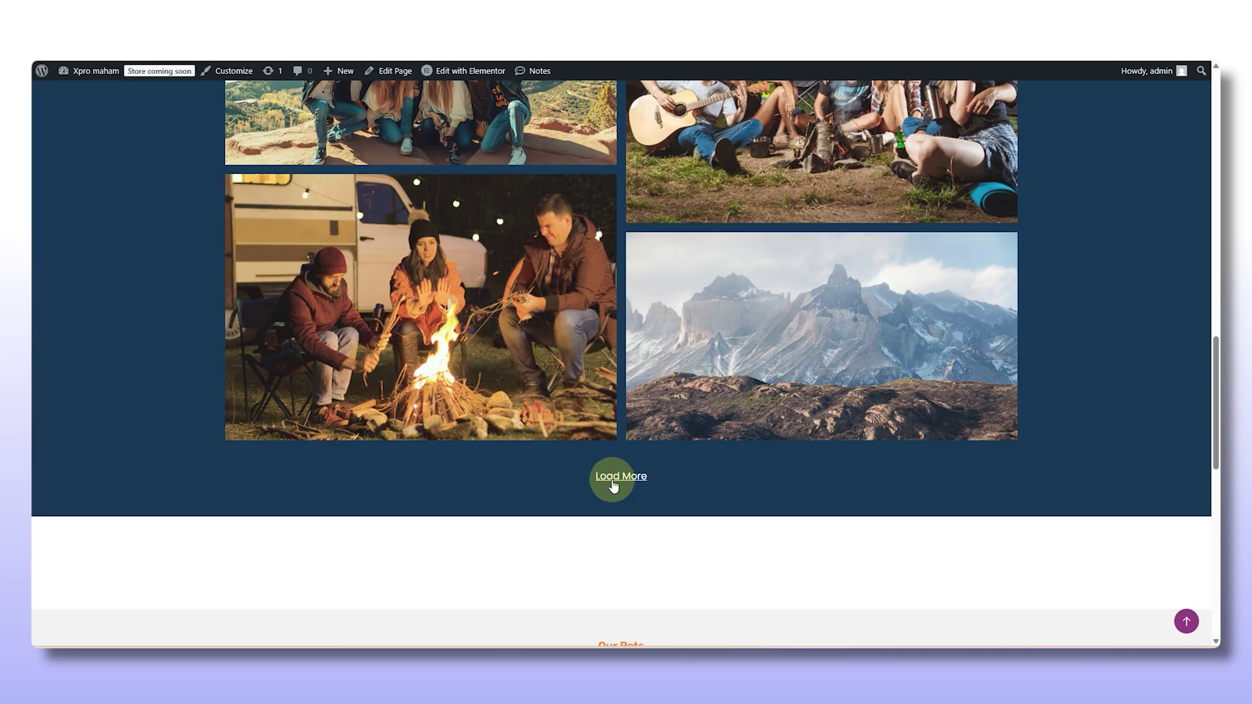
pyautogui.click(613, 482)
pyautogui.scroll(-2, 611, 483)
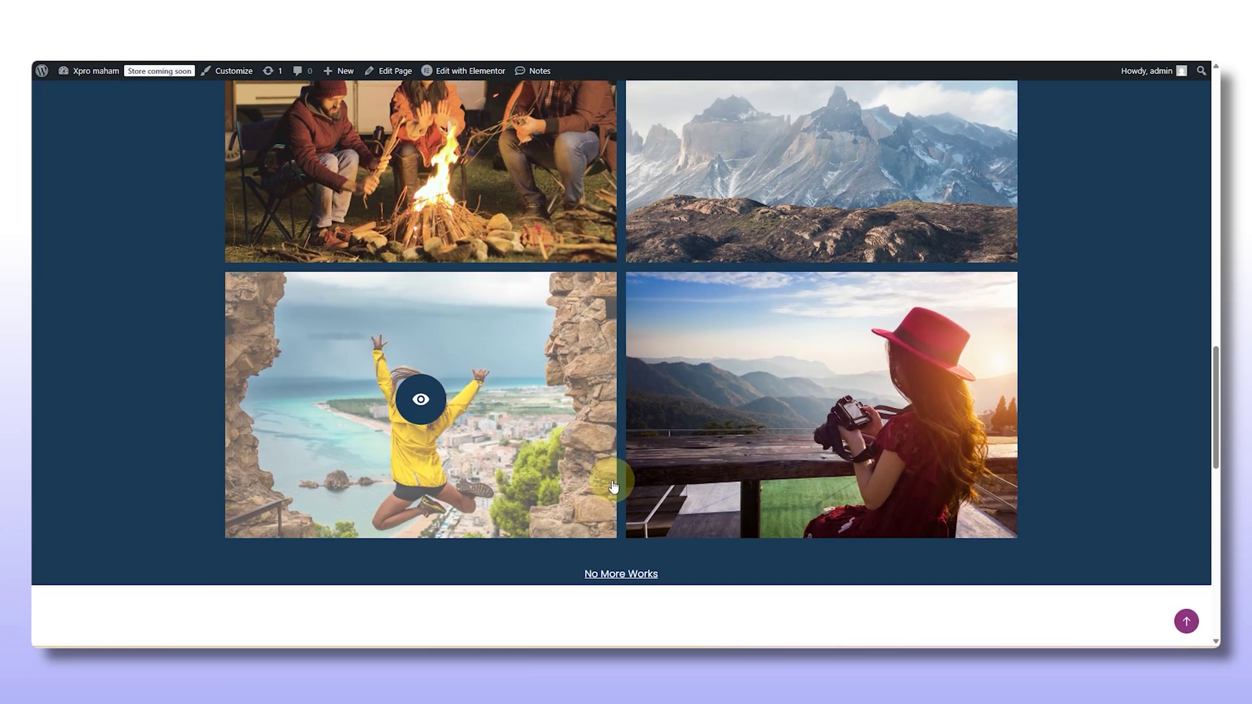
pyautogui.scroll(4, 612, 482)
pyautogui.scroll(3, 612, 480)
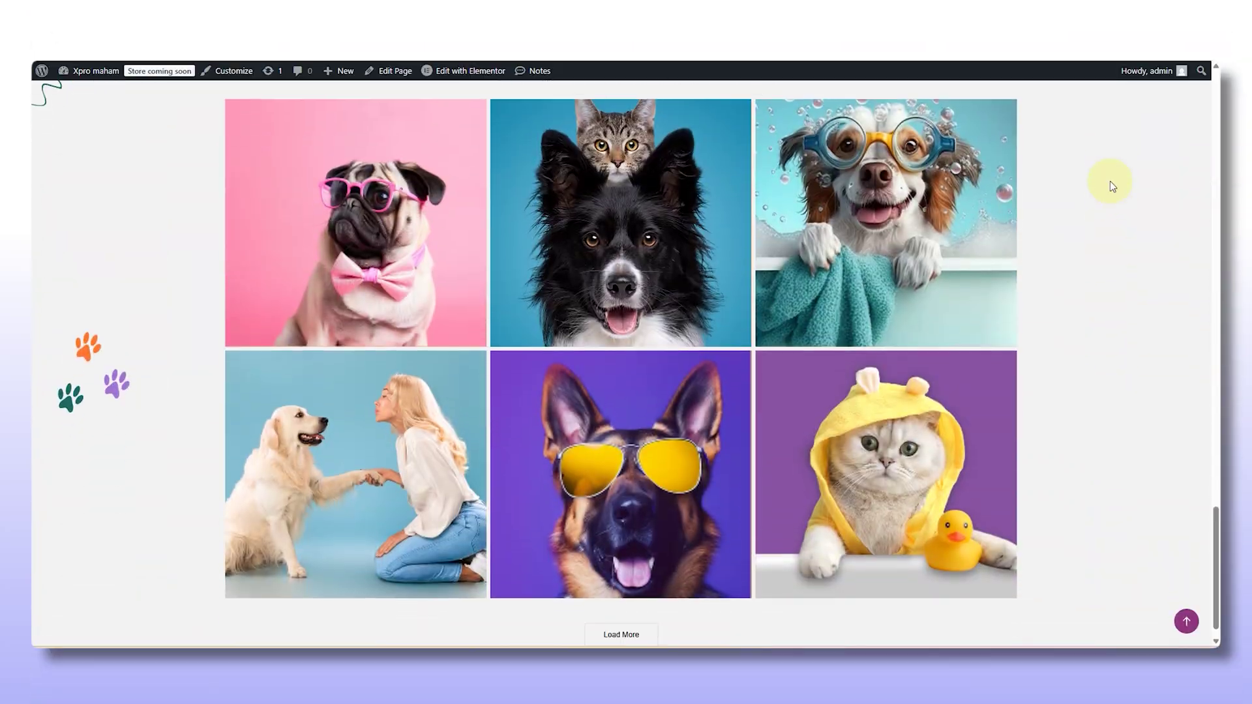
pyautogui.scroll(2, 1110, 190)
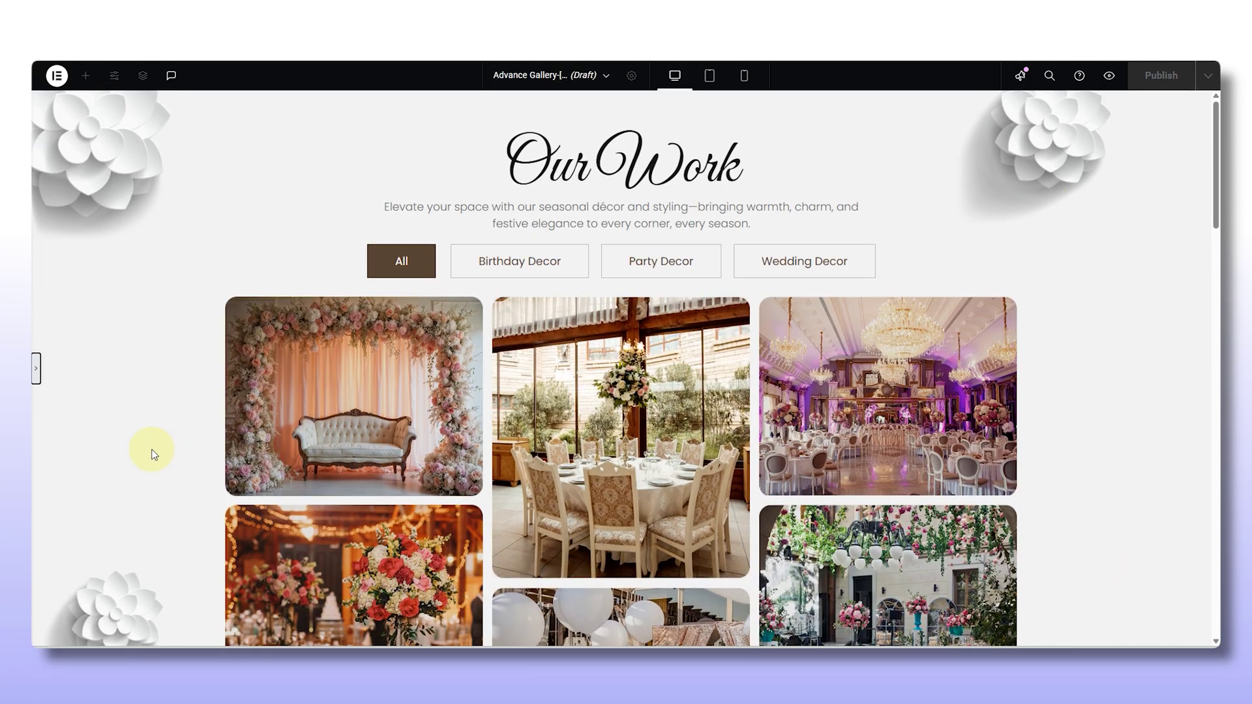
# Step: Delete the existing decor gallery widget from the page
pyautogui.click(36, 371)
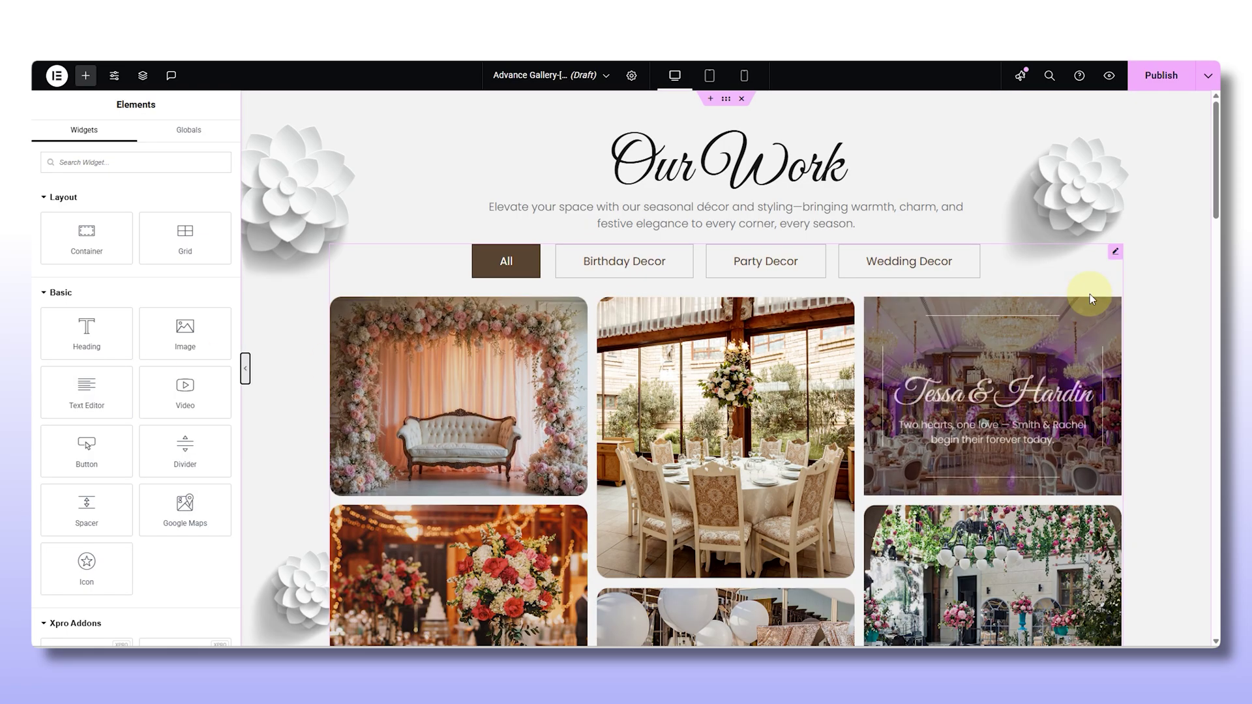
pyautogui.rightClick(1119, 257)
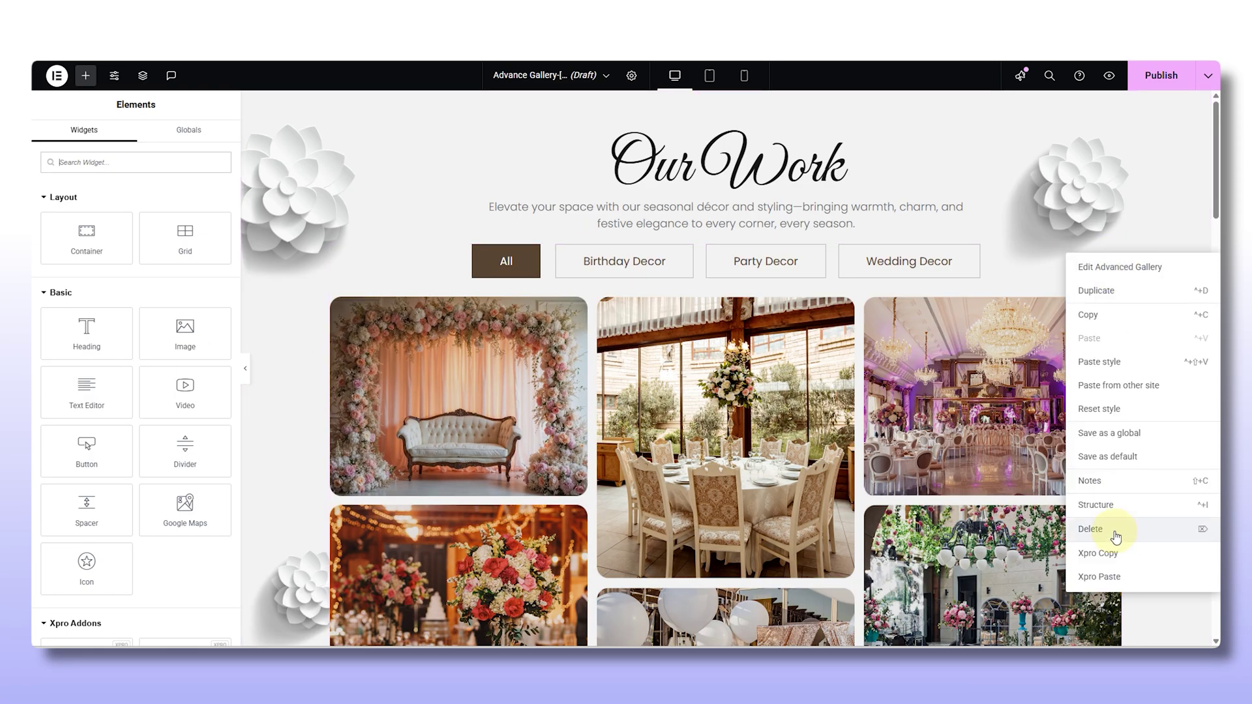
pyautogui.click(1117, 532)
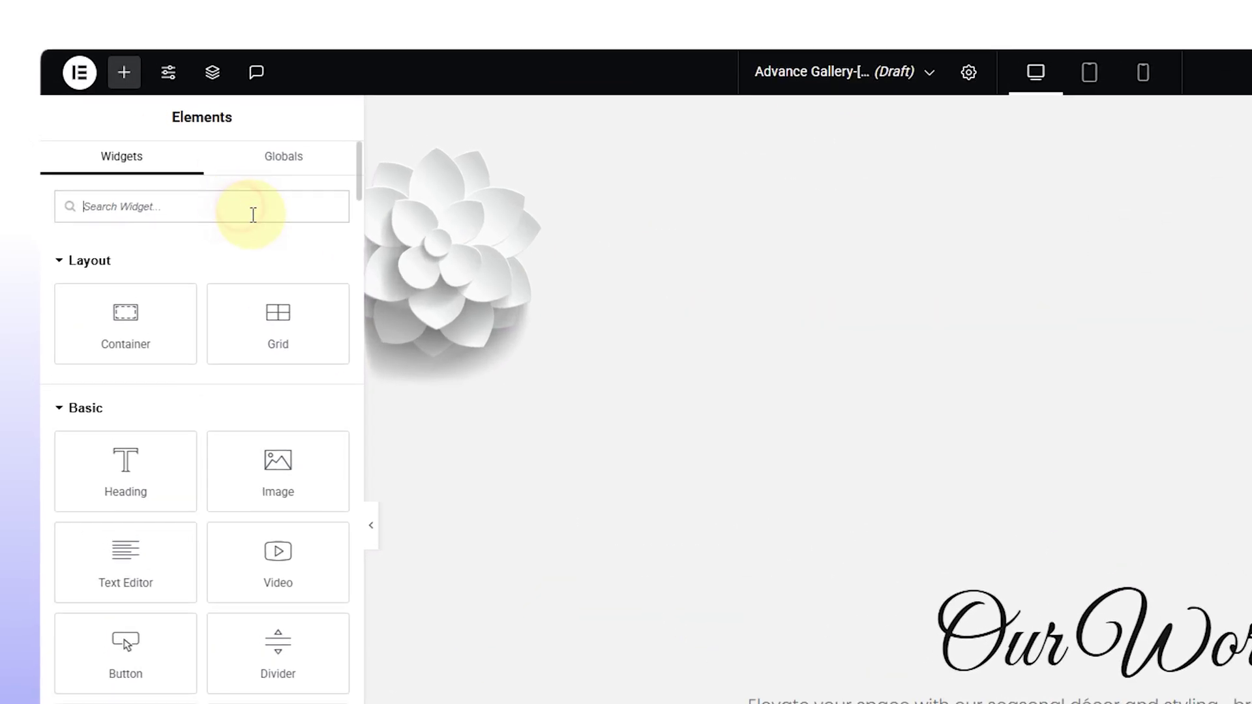
# Step: Search 'Advan' and place an Advanced Gallery widget below the Our Work heading
pyautogui.click(253, 214)
pyautogui.write('Advance')
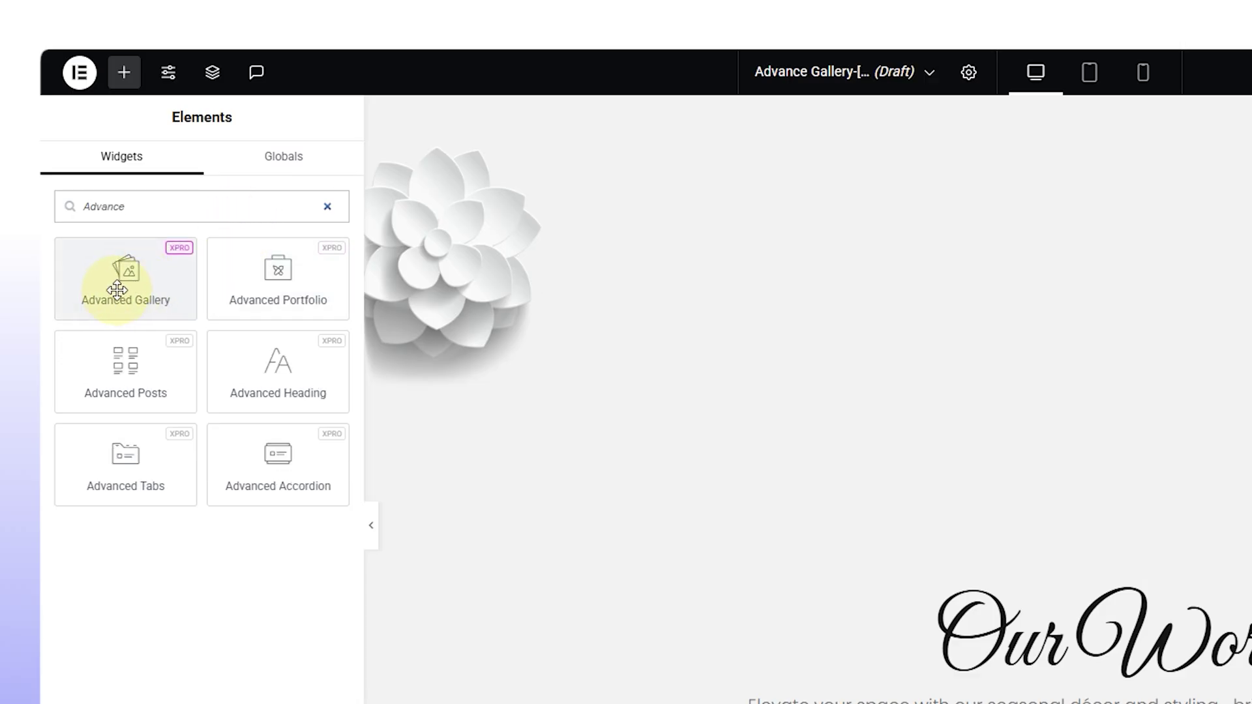
pyautogui.moveTo(118, 290); pyautogui.dragTo(604, 498)
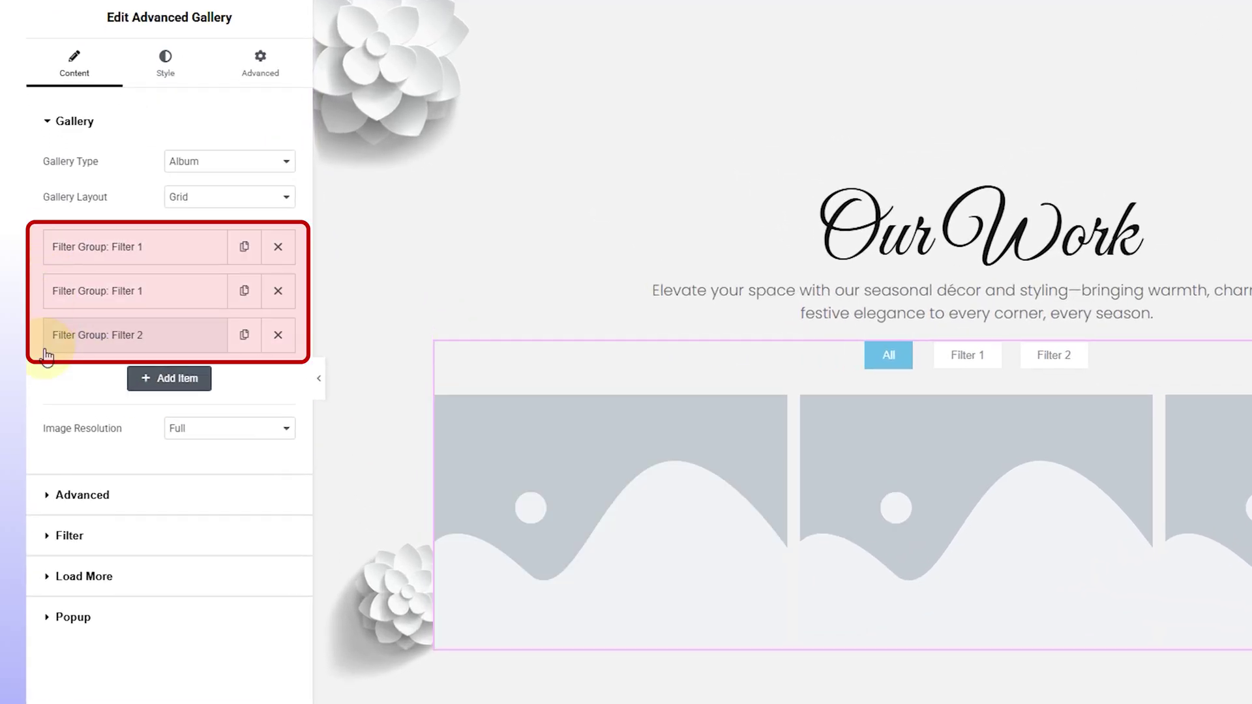
# Step: Preview the default Filter 1, Filter 2 and All tabs in the gallery
pyautogui.click(978, 359)
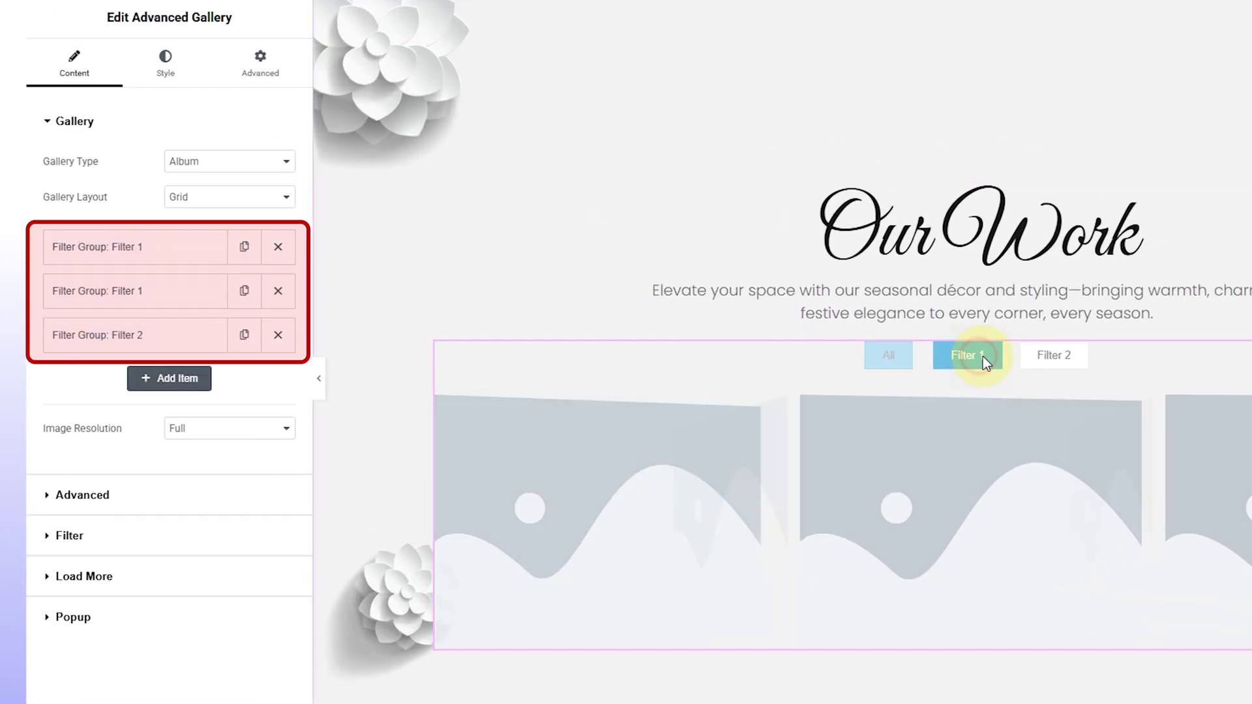
pyautogui.click(1049, 365)
pyautogui.click(882, 359)
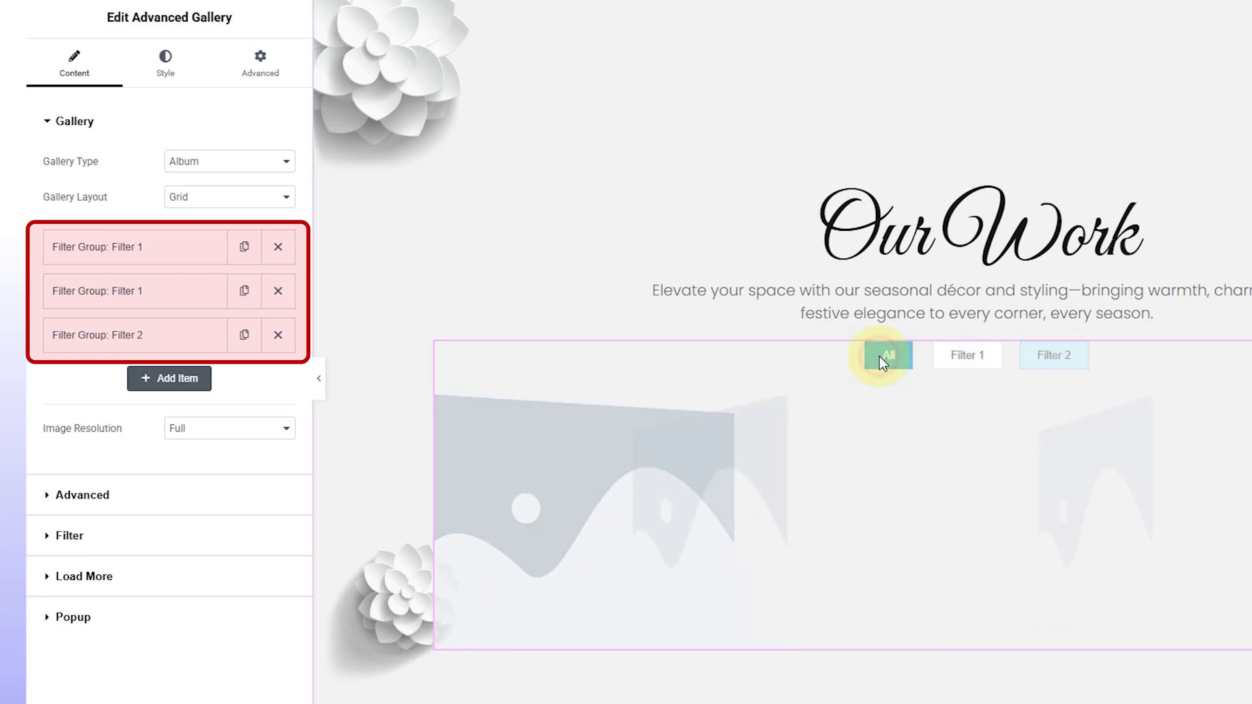
# Step: Remove the two extra filter groups and rename the remaining one 'Birthday Decor'
pyautogui.click(278, 335)
pyautogui.click(278, 291)
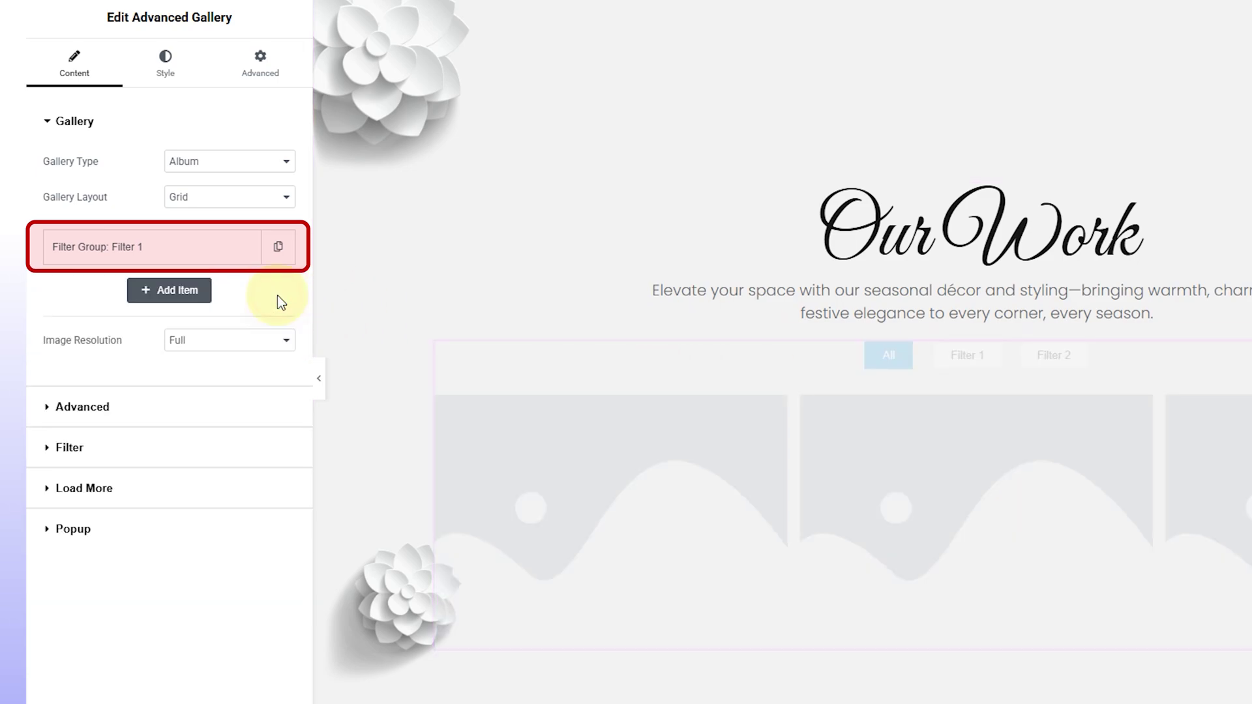
pyautogui.click(189, 255)
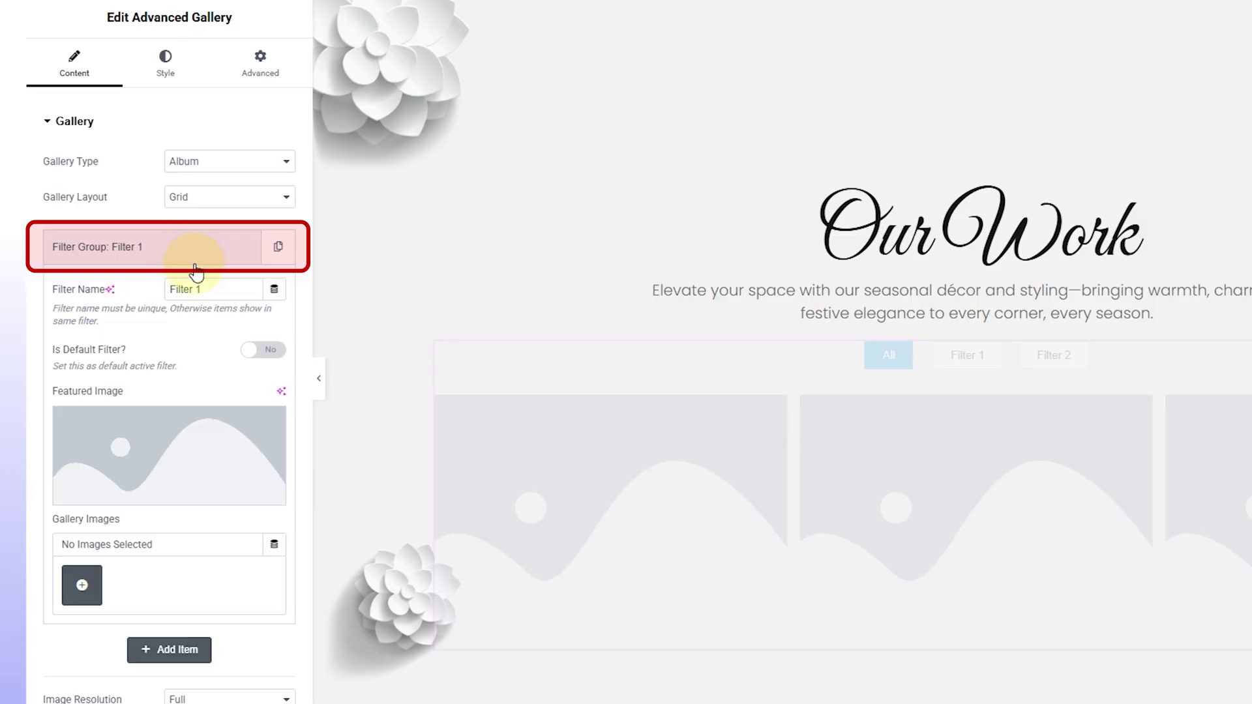
pyautogui.hotkey('ctrl', 'a')
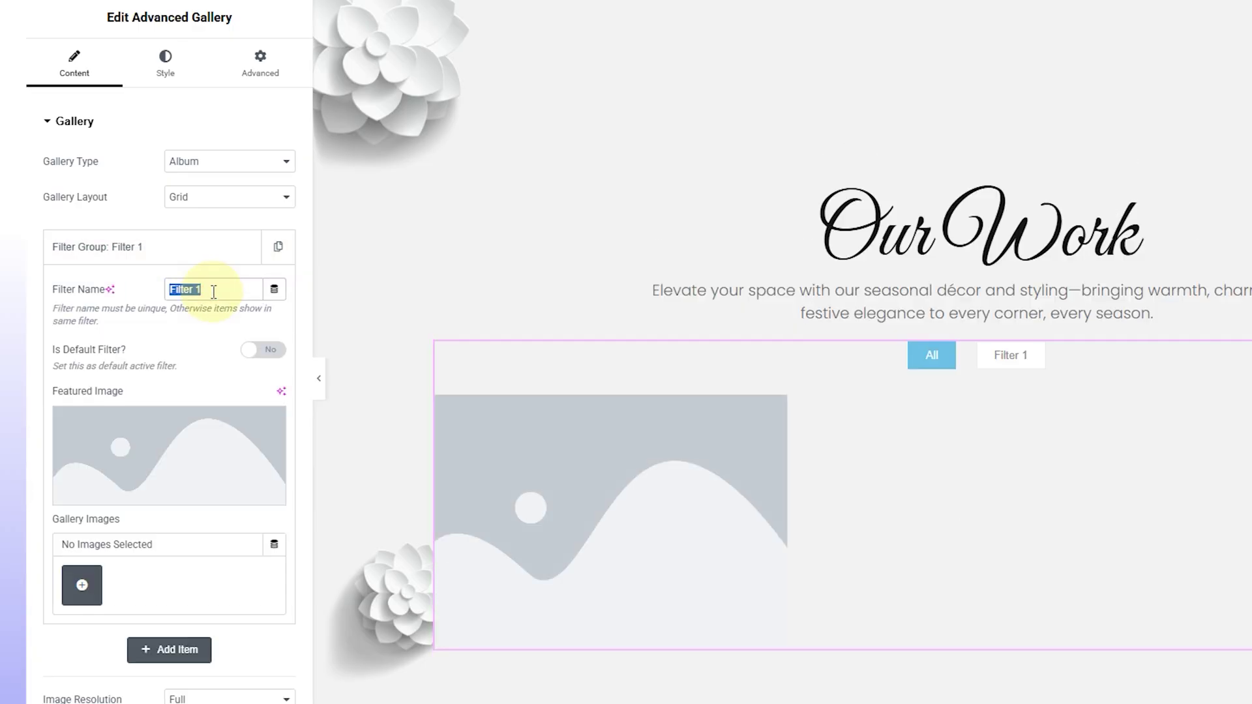
pyautogui.press('BackSpace')
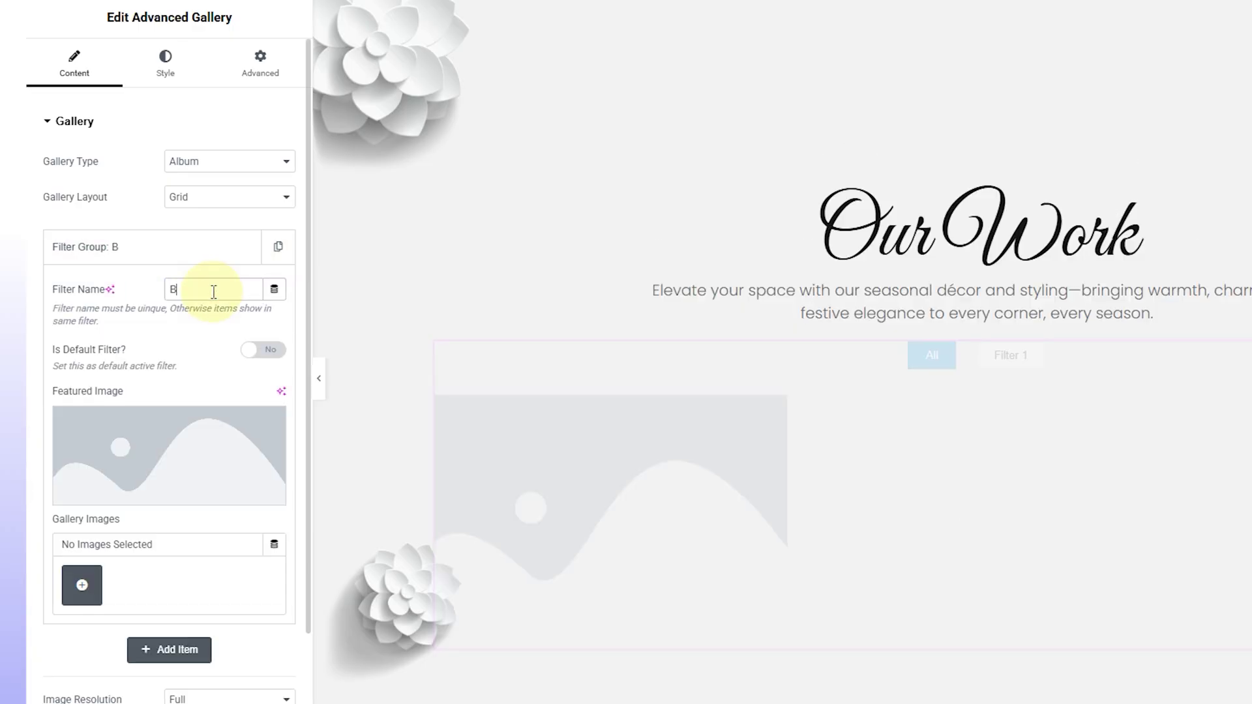
pyautogui.write('Birthday Decor')
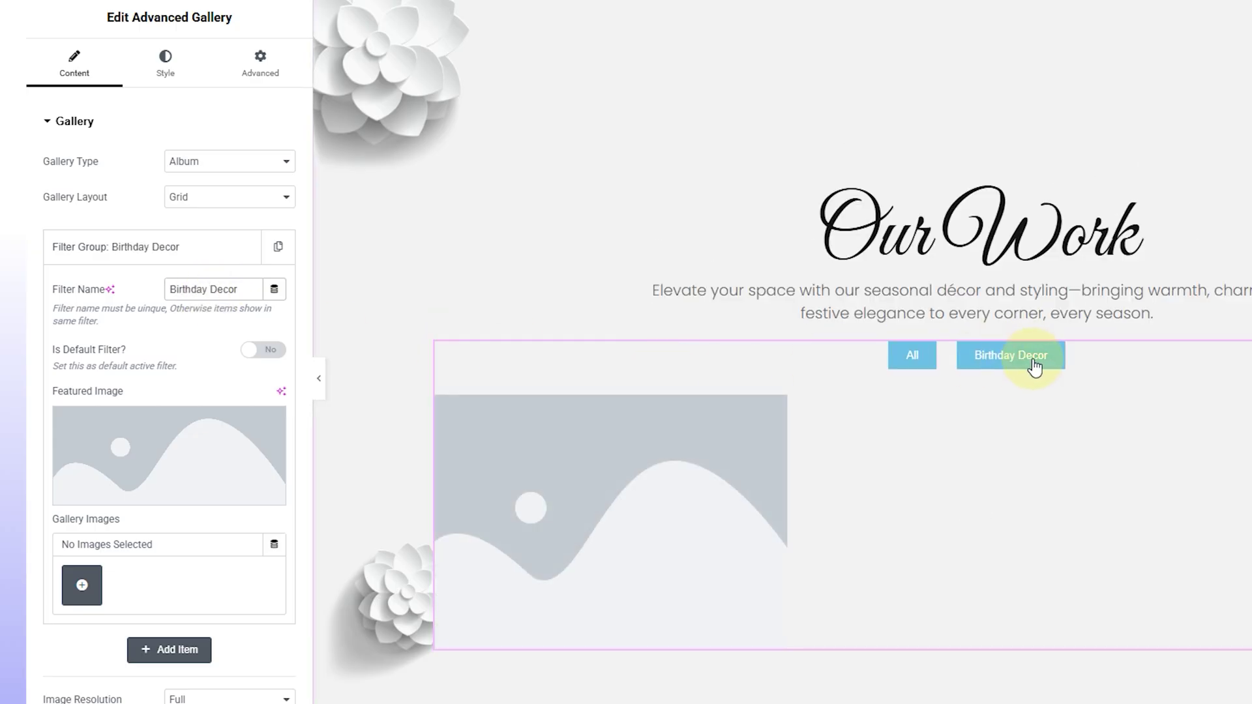
# Step: Set the floral arch sofa image as Birthday Decor's featured image, then duplicate the group
pyautogui.click(112, 498)
pyautogui.scroll(3, 844, 468)
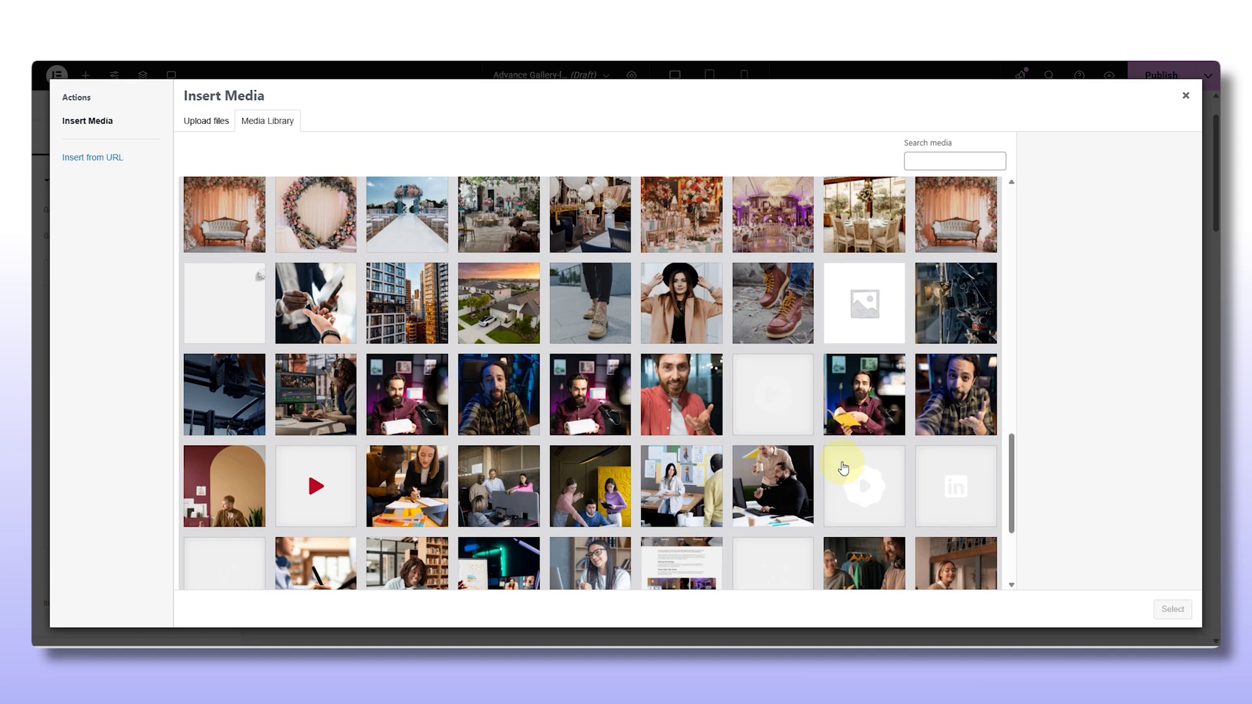
pyautogui.scroll(1, 844, 467)
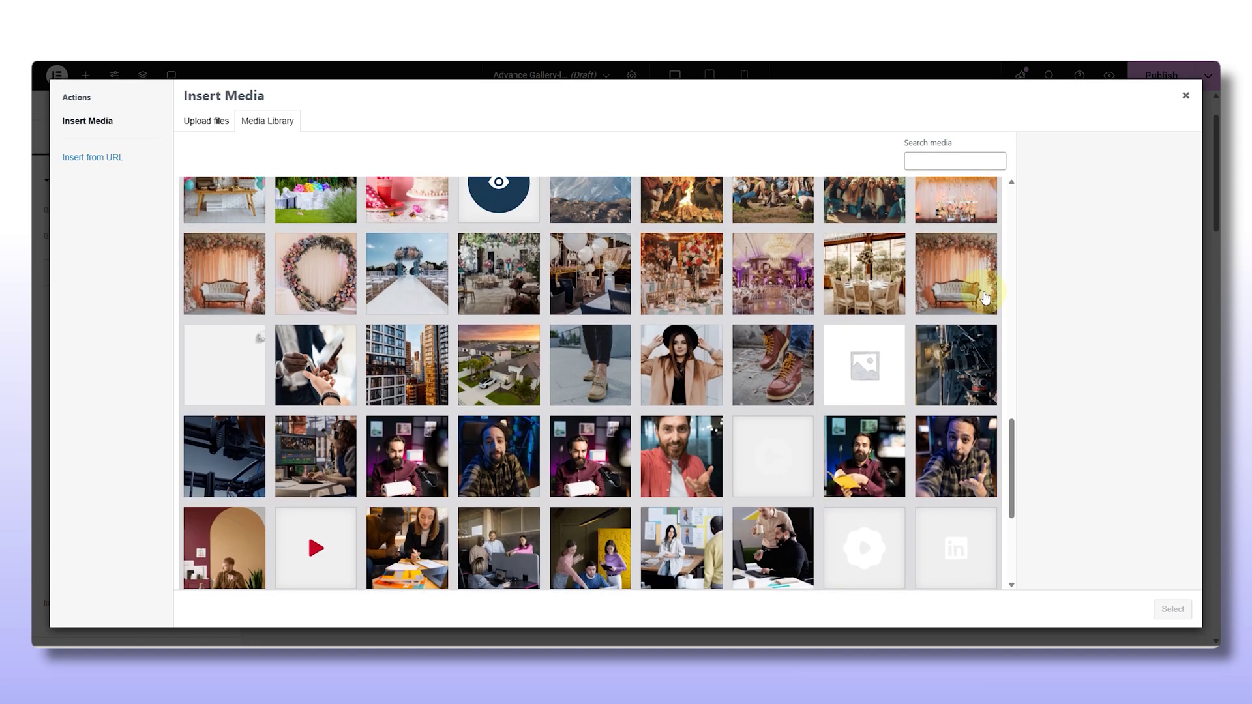
pyautogui.click(985, 297)
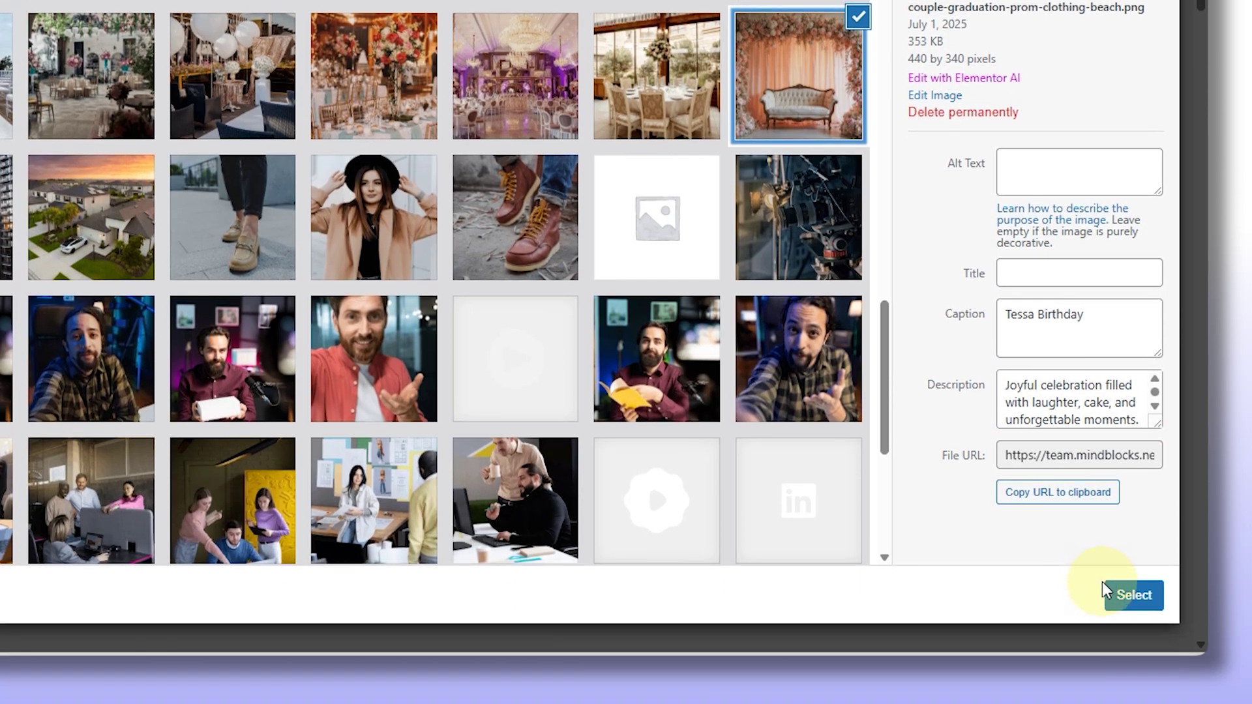
pyautogui.click(1121, 597)
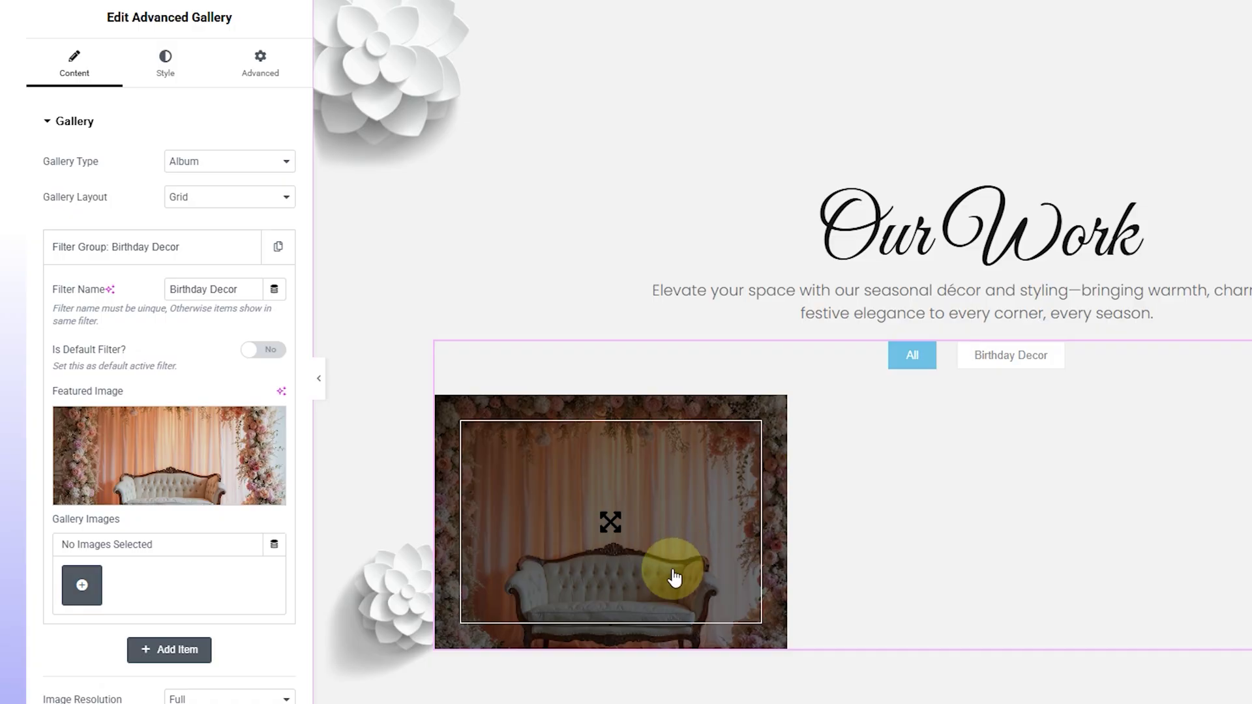
pyautogui.click(279, 248)
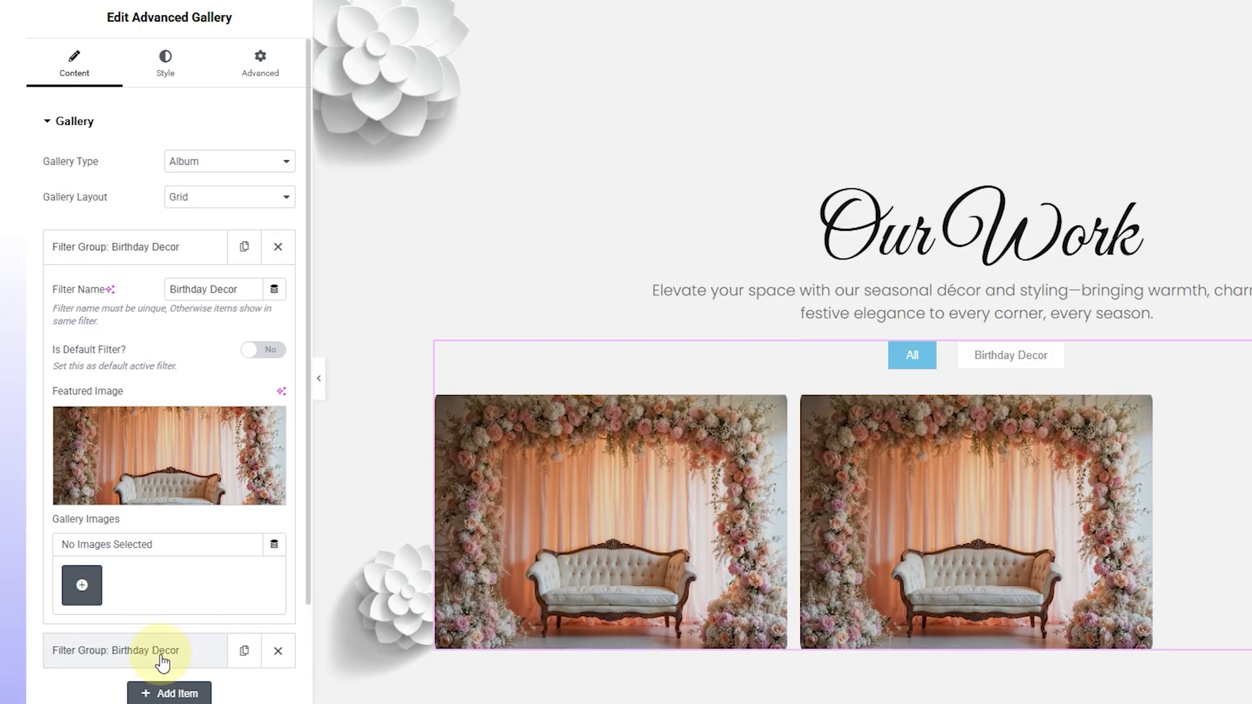
# Step: Give the second Birthday Decor group the balloon party photo as its featured image
pyautogui.scroll(-1, 173, 657)
pyautogui.click(183, 574)
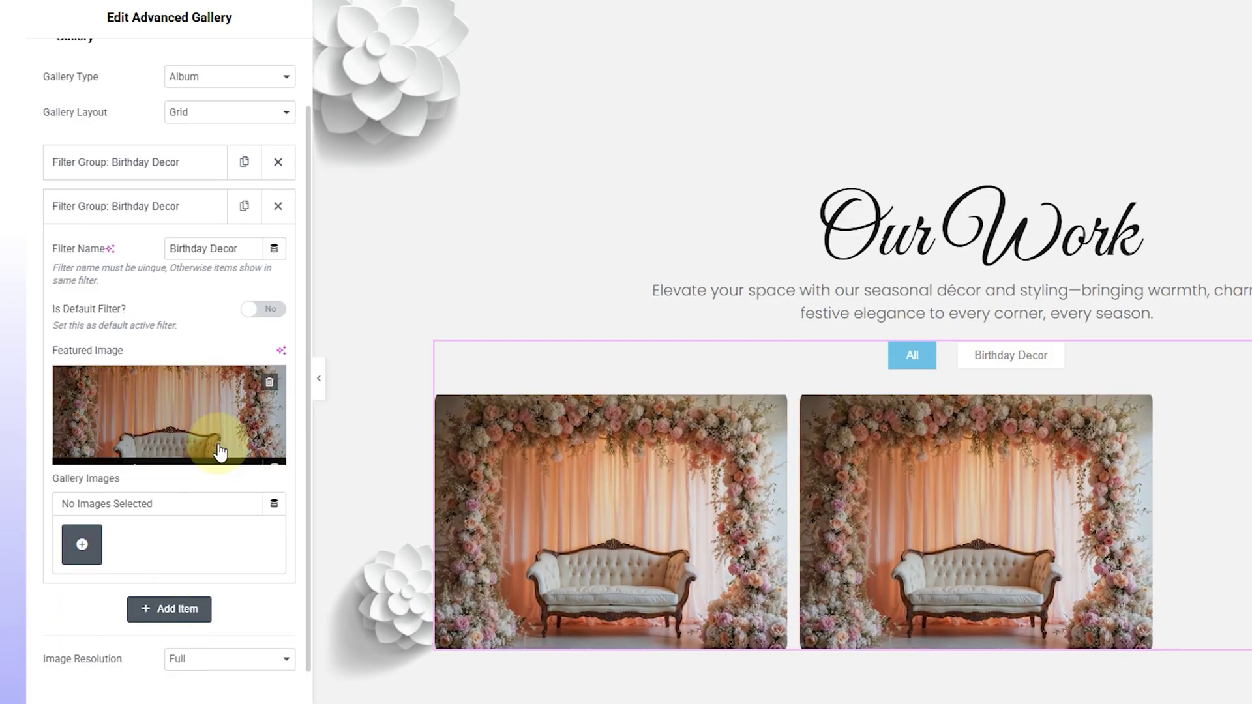
pyautogui.click(209, 444)
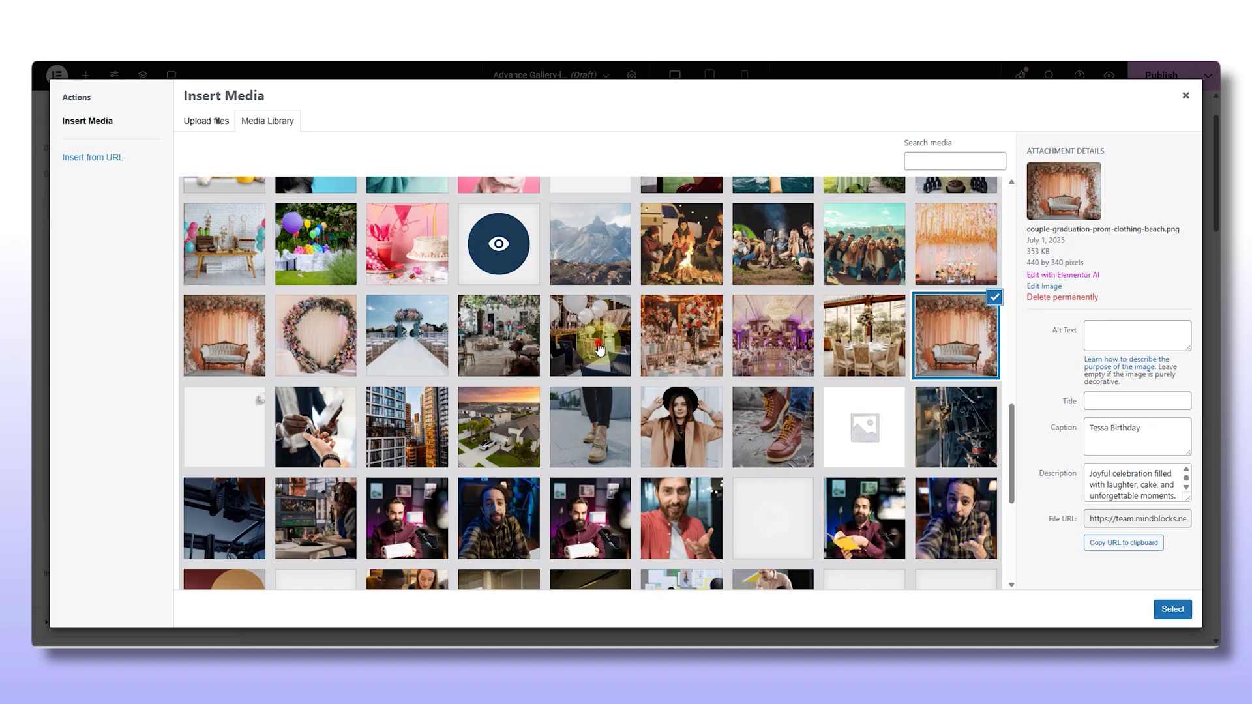
pyautogui.click(599, 350)
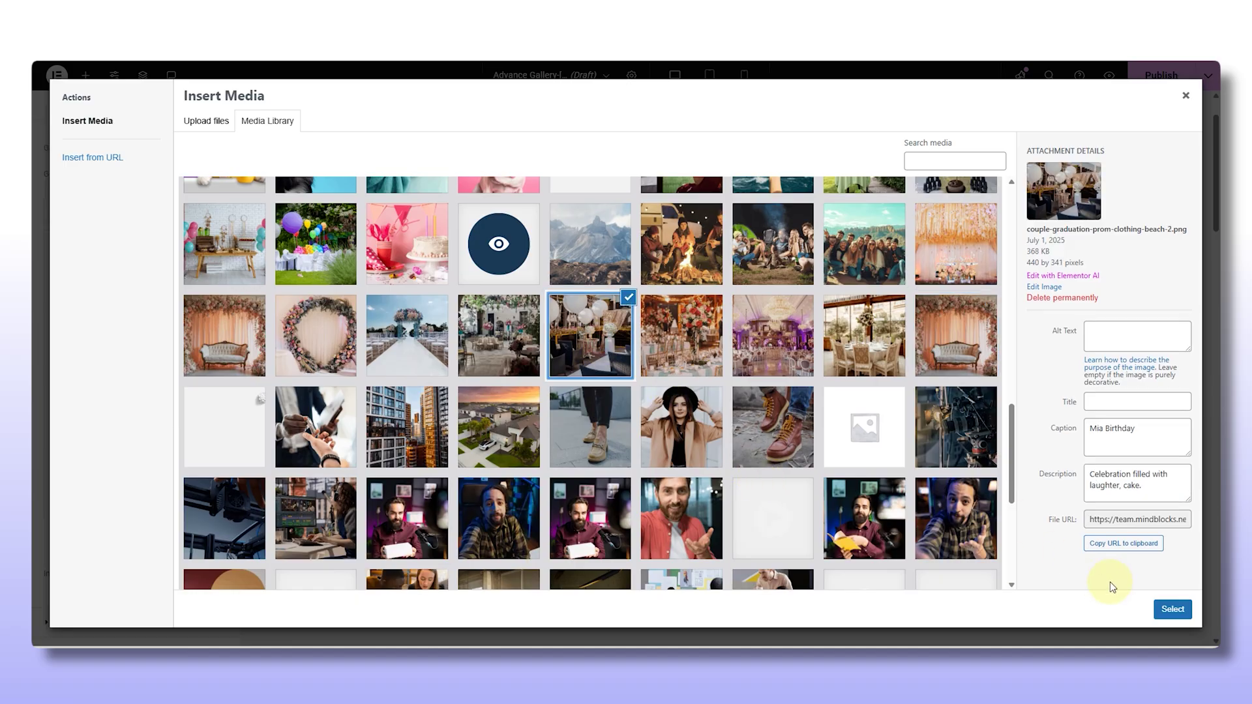
pyautogui.click(1172, 610)
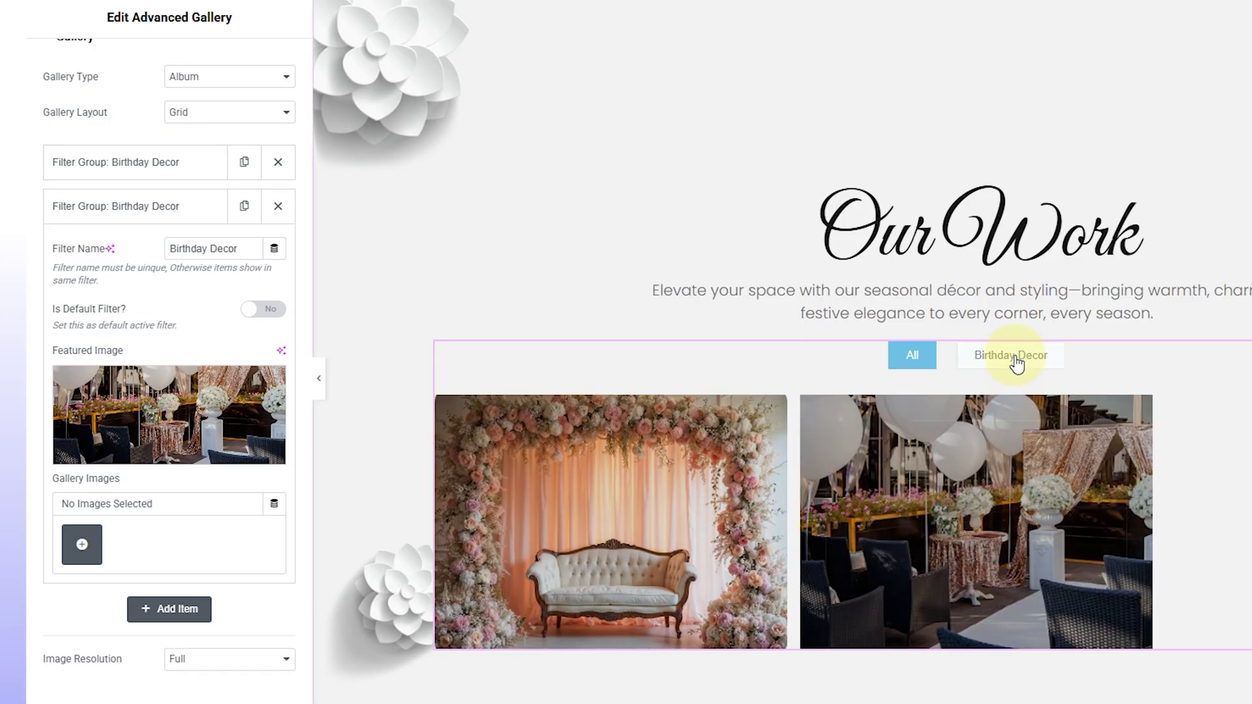
# Step: Preview the Birthday Decor filter, return to All, and expand the first group
pyautogui.click(1009, 365)
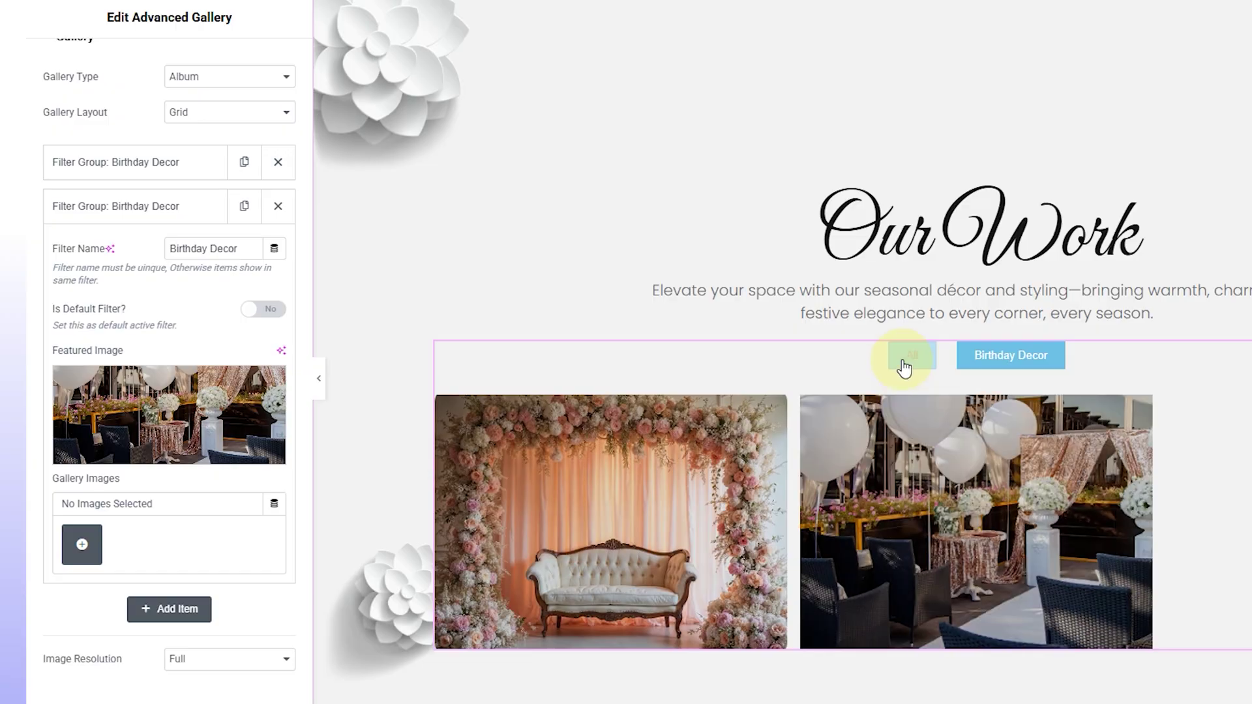
pyautogui.click(901, 362)
pyautogui.click(155, 165)
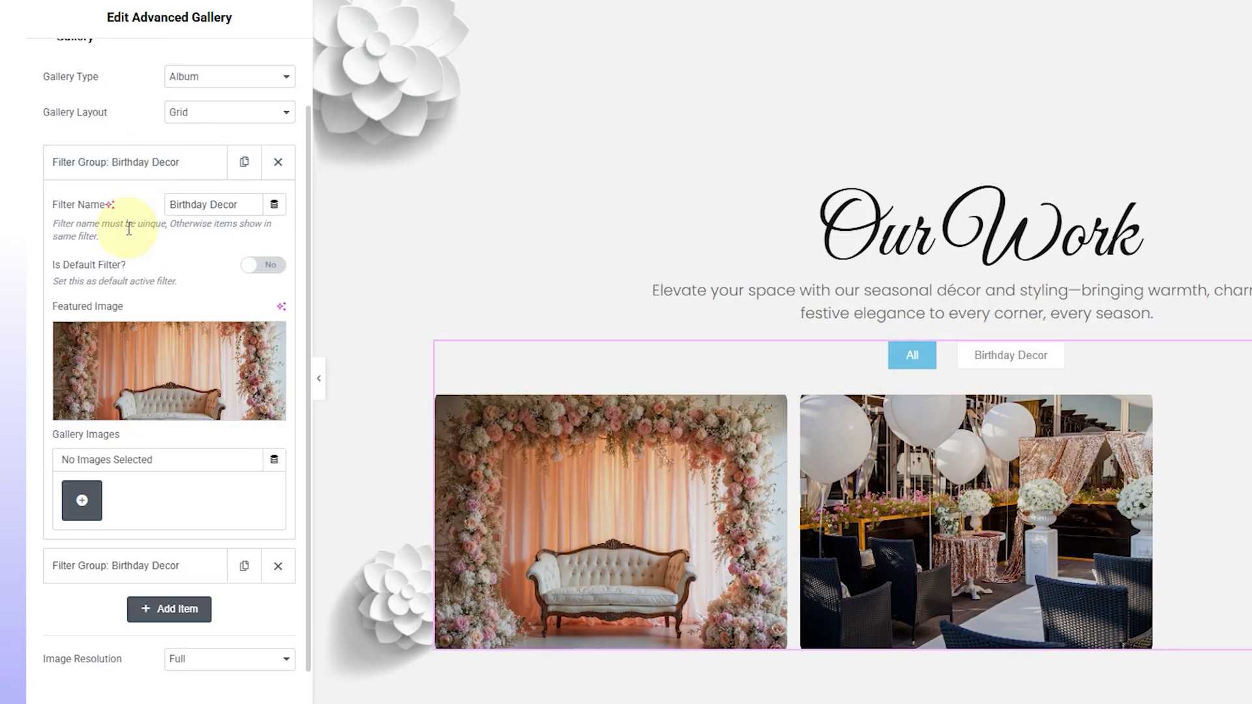
# Step: Add the wedding stage, table setting and flower-arch sofa images as the group's gallery
pyautogui.click(91, 512)
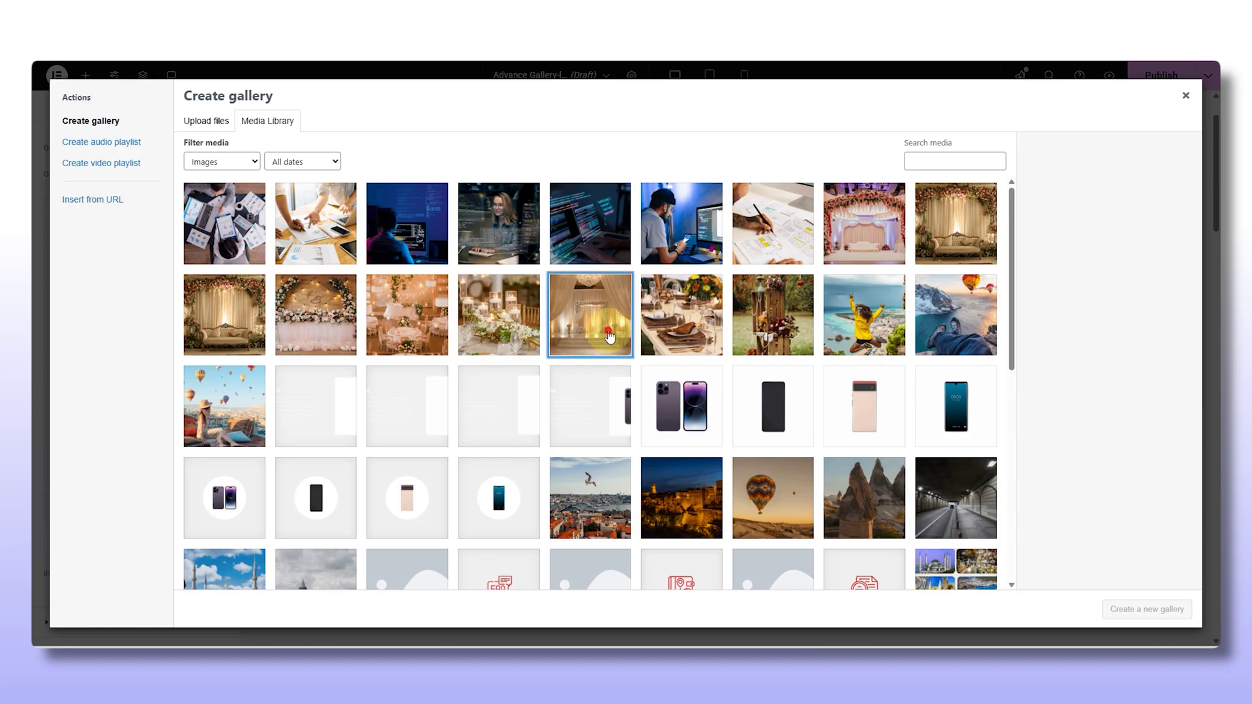
pyautogui.click(609, 336)
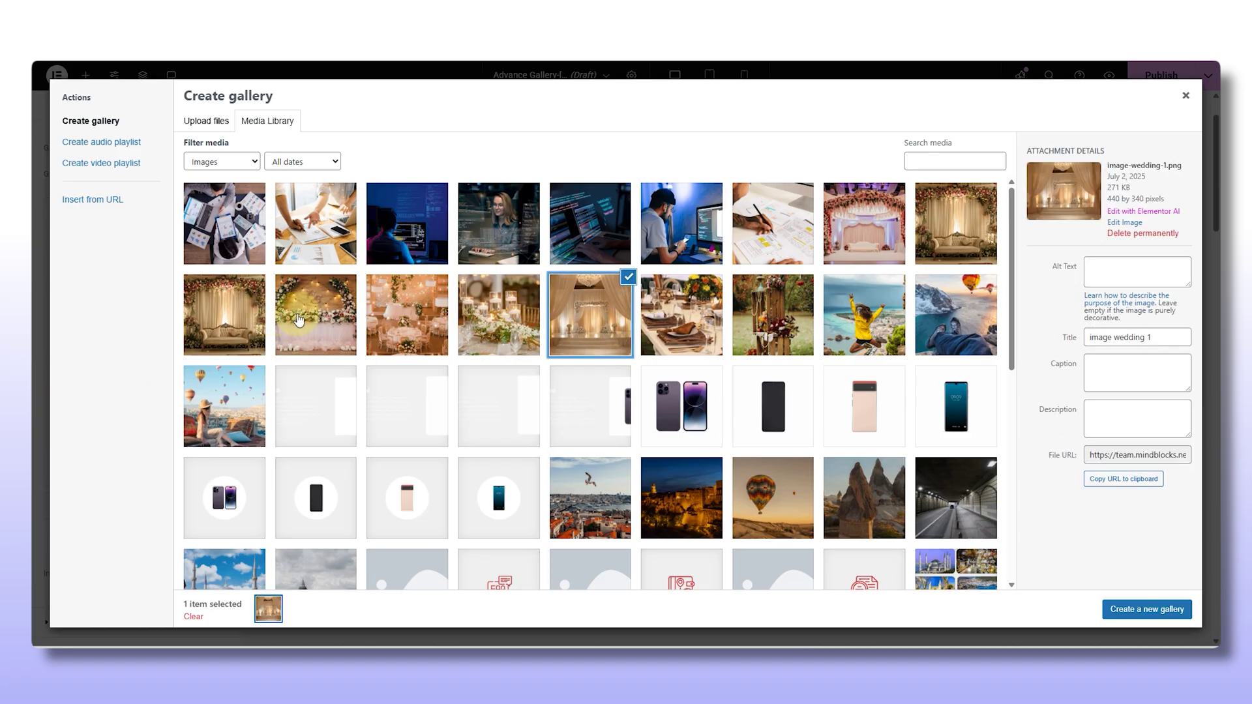
pyautogui.click(683, 322)
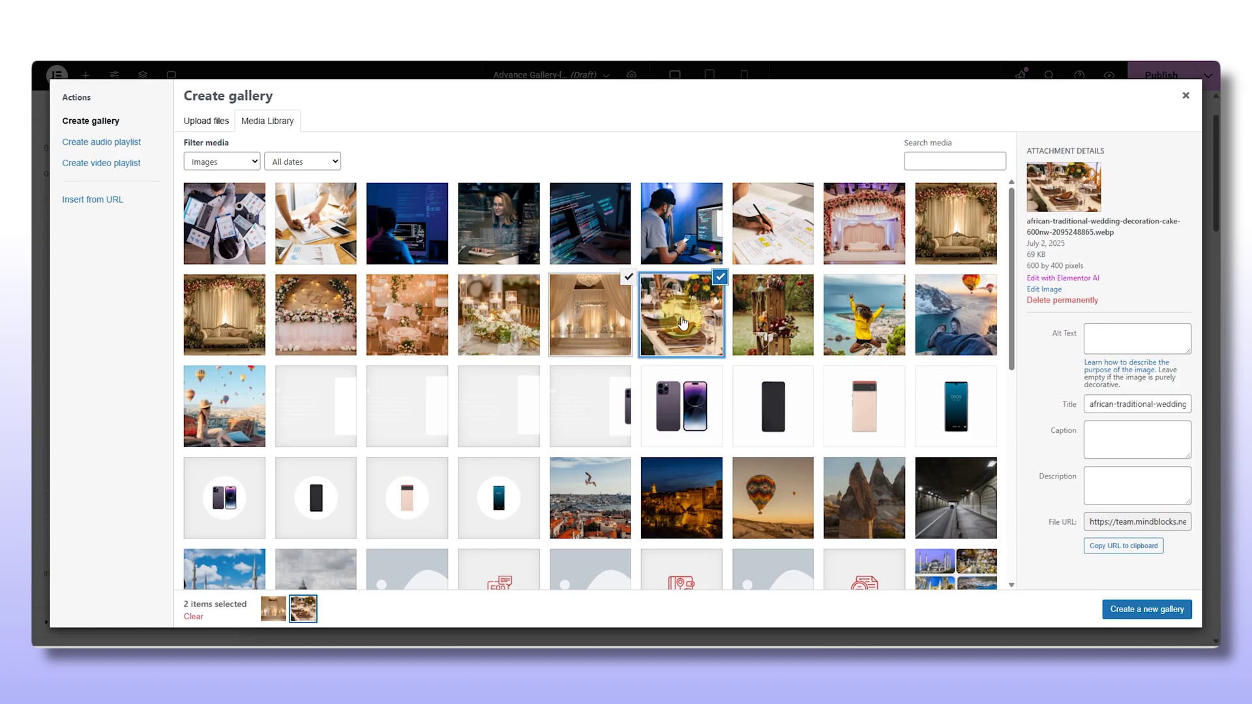
pyautogui.click(236, 322)
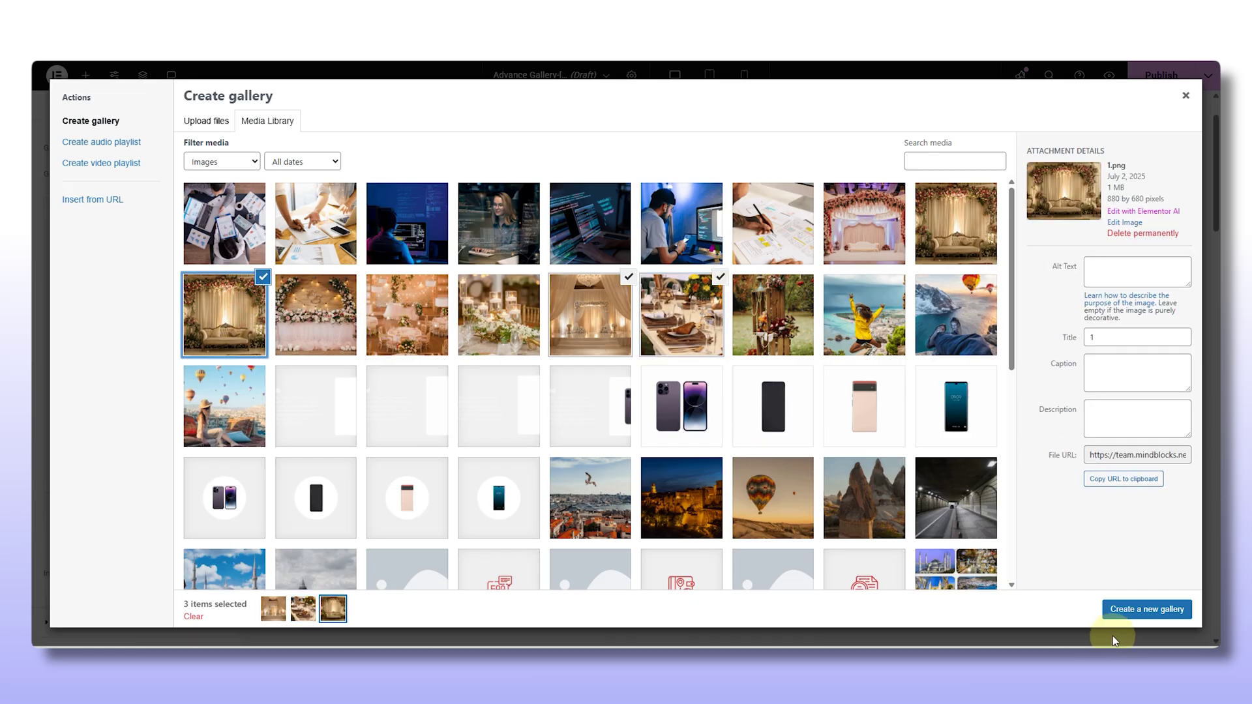
pyautogui.click(1149, 611)
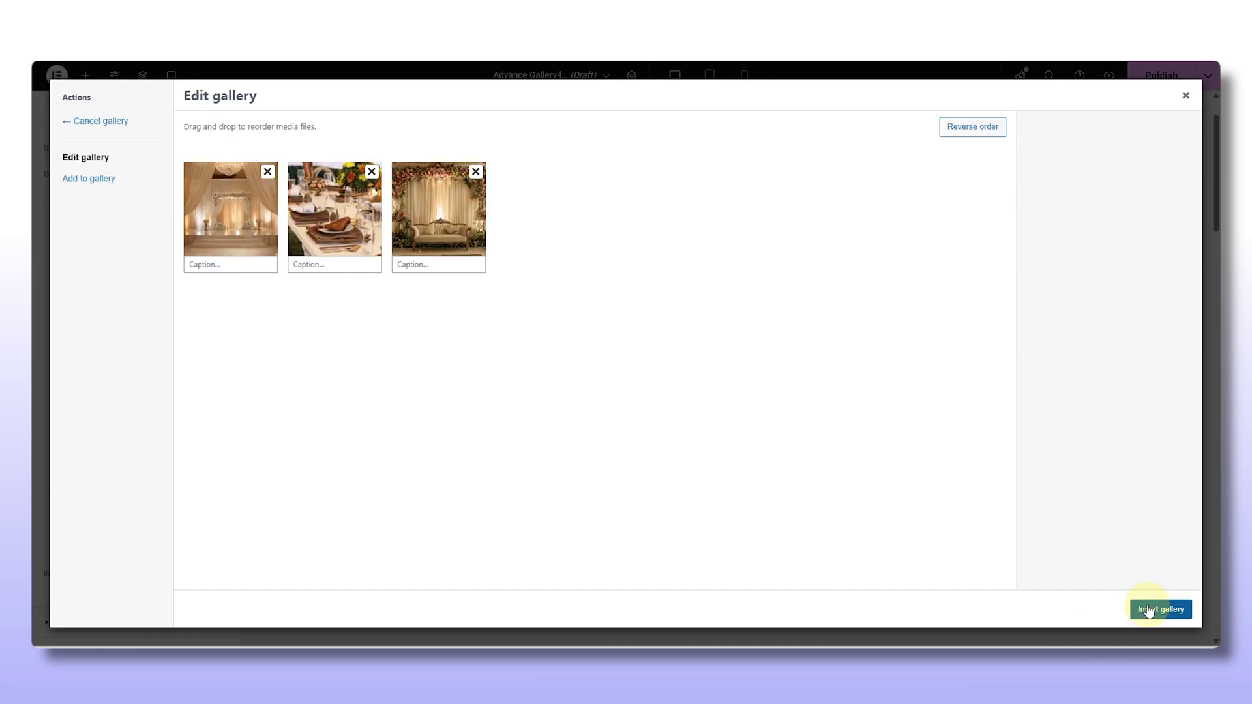
pyautogui.click(1149, 610)
# Step: Step through the four-image album in the lightbox, then close it
pyautogui.click(439, 334)
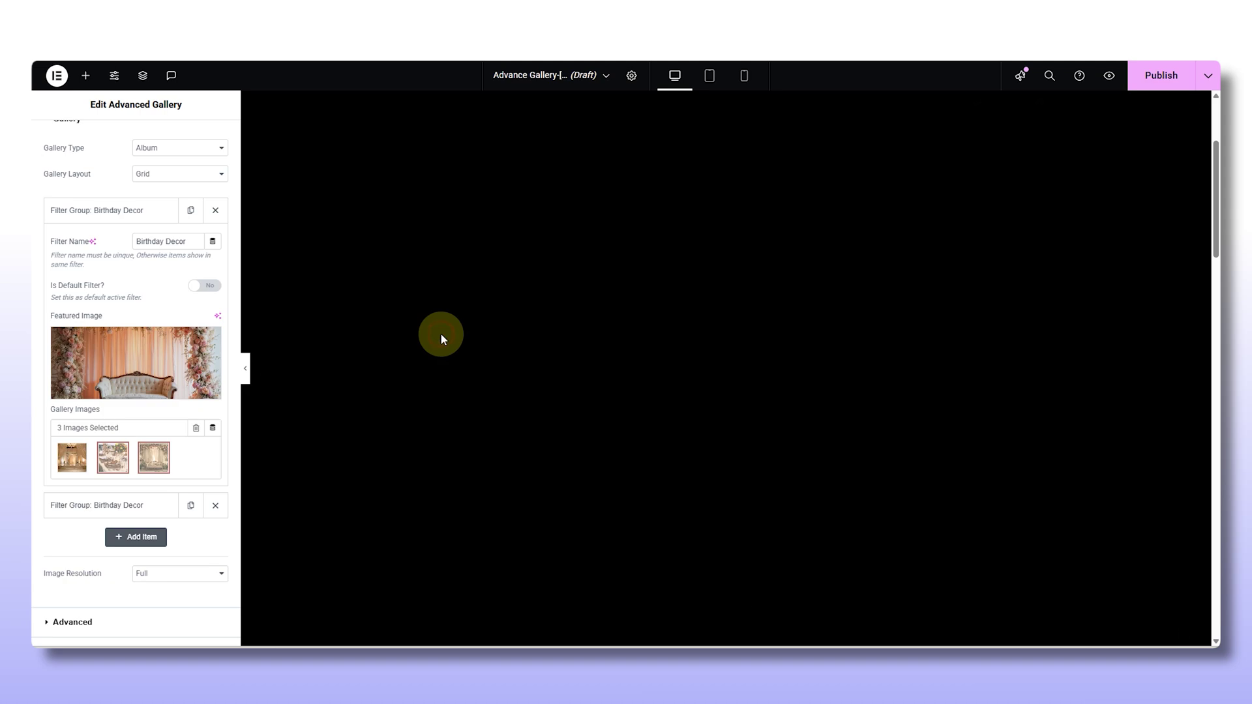
pyautogui.click(656, 603)
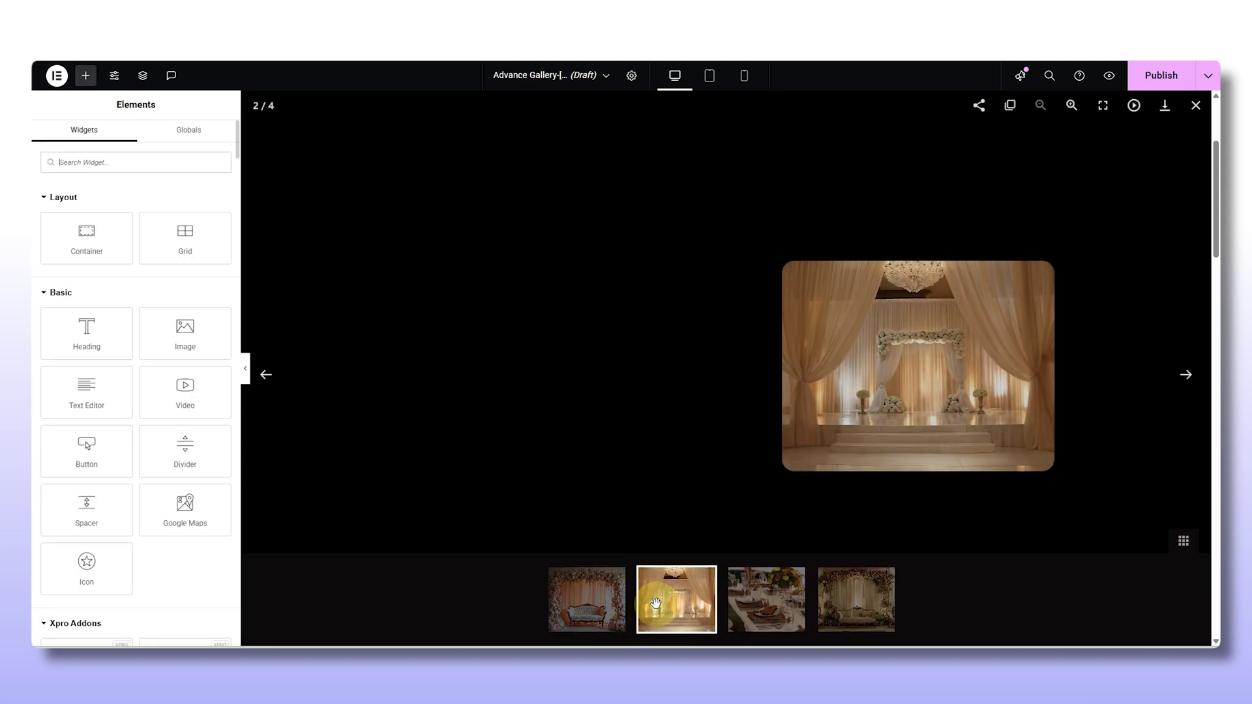
pyautogui.click(796, 609)
pyautogui.click(846, 612)
pyautogui.click(587, 619)
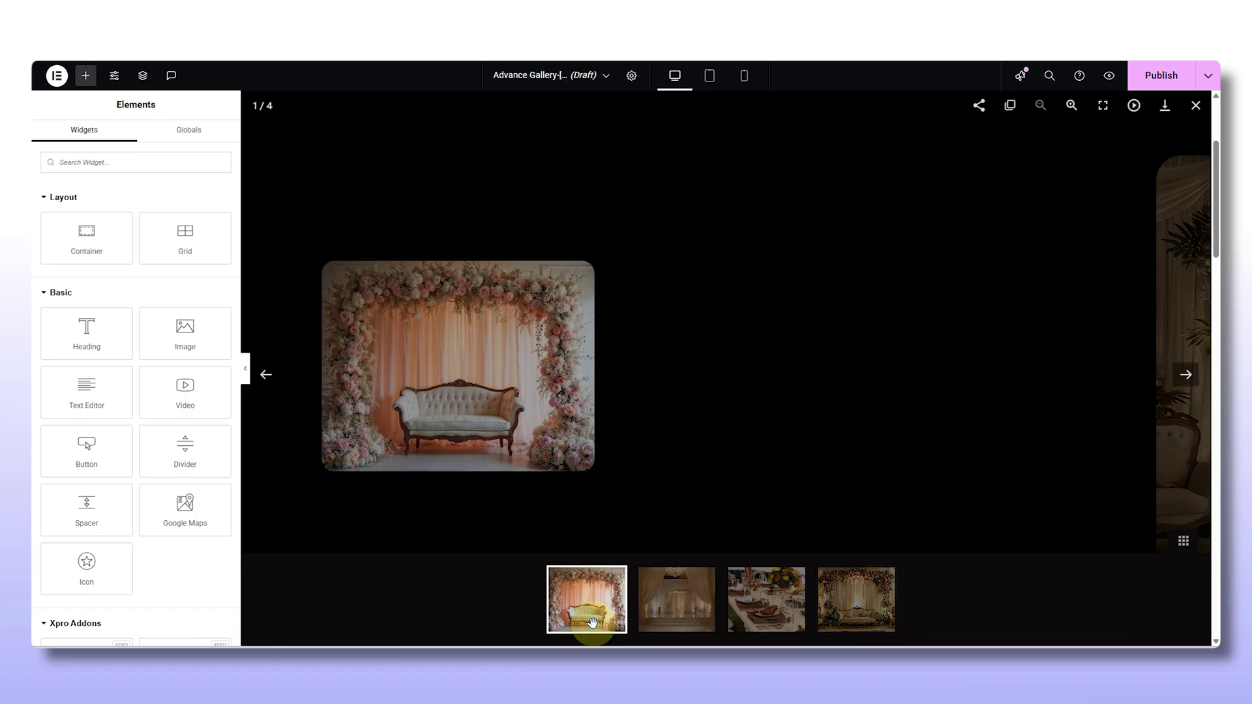
pyautogui.click(1189, 112)
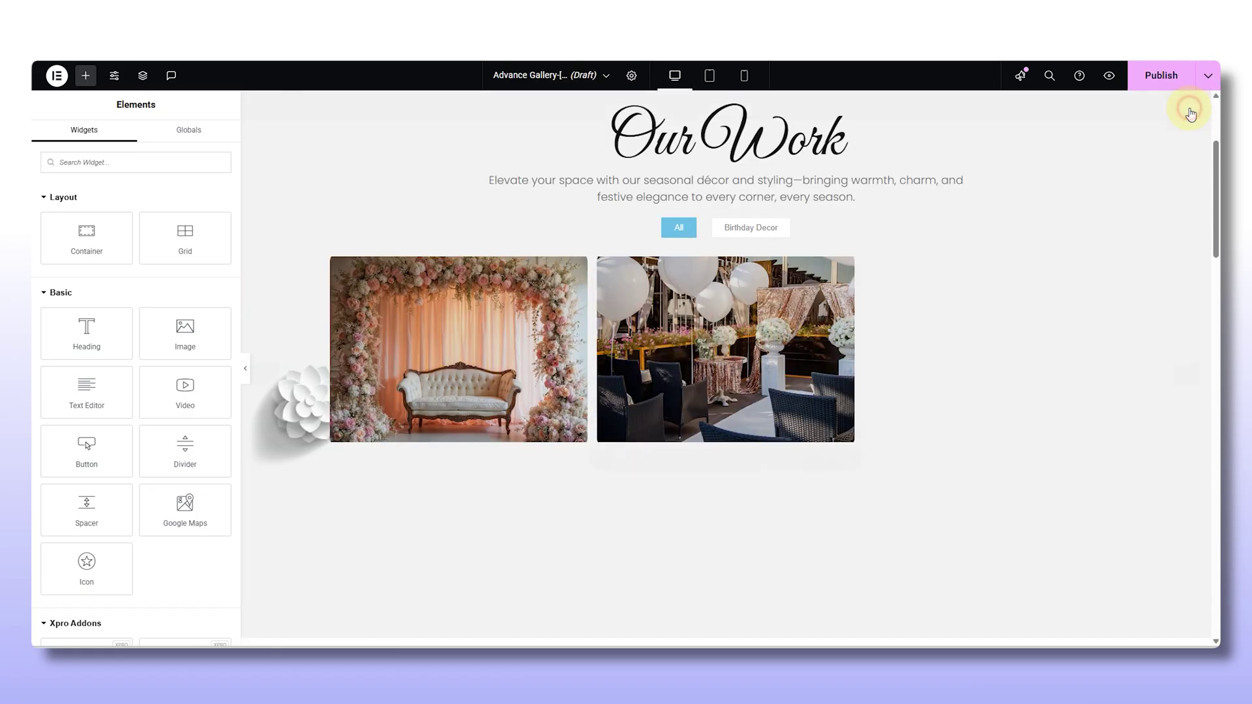
pyautogui.click(496, 244)
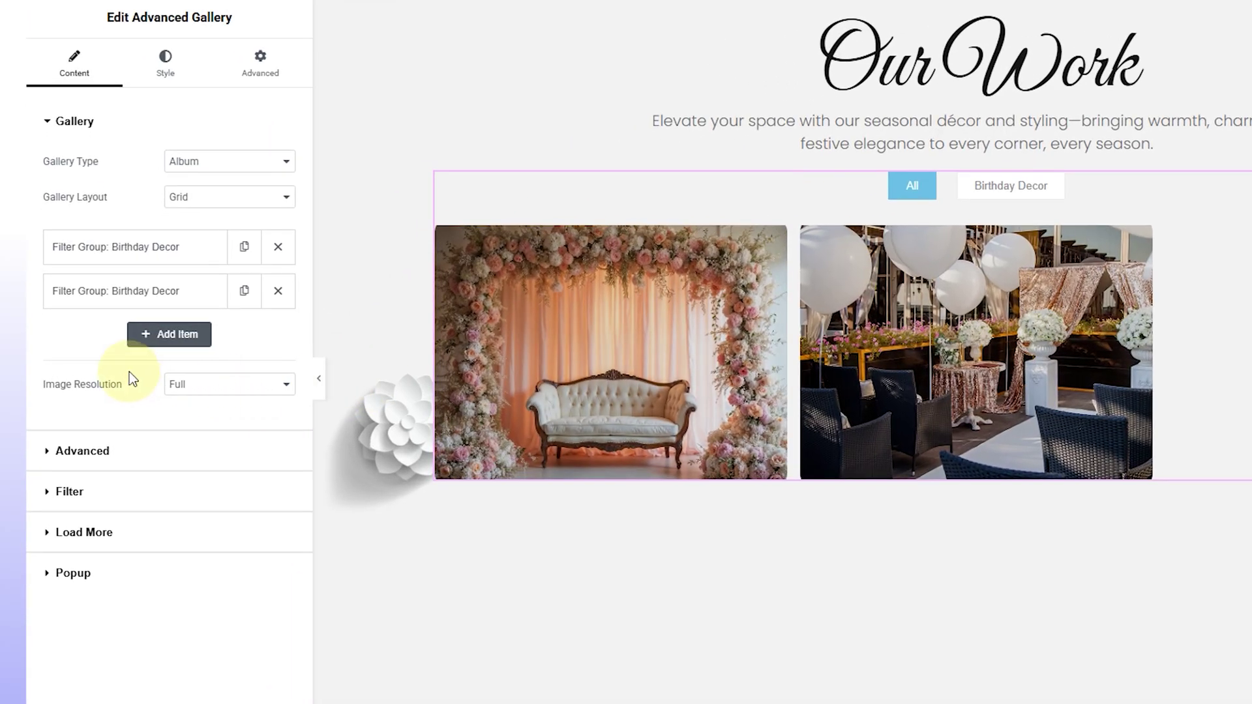
# Step: Add two filter groups named 'Party Decor' and 'Wedding Decor'
pyautogui.click(178, 335)
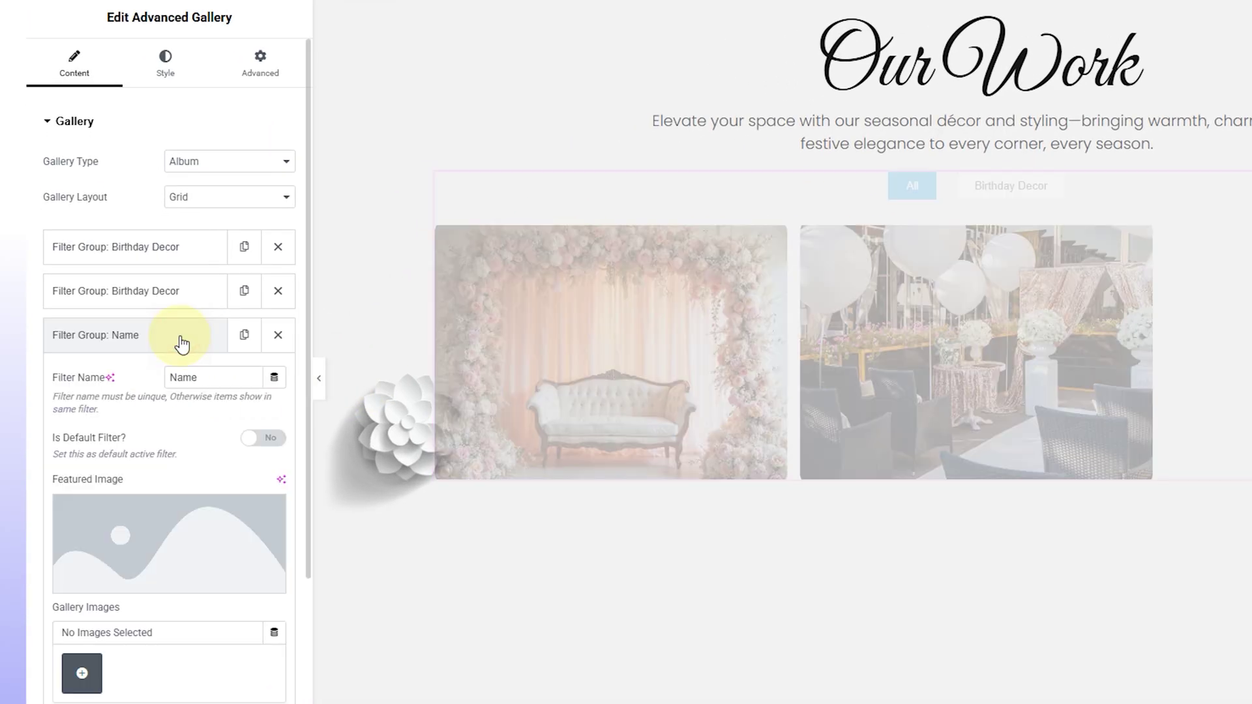
pyautogui.doubleClick(215, 377)
pyautogui.write('Party decor')
pyautogui.doubleClick(215, 377)
pyautogui.write('Decor')
pyautogui.scroll(-3, 215, 457)
pyautogui.click(196, 567)
pyautogui.write('Wedding Decor')
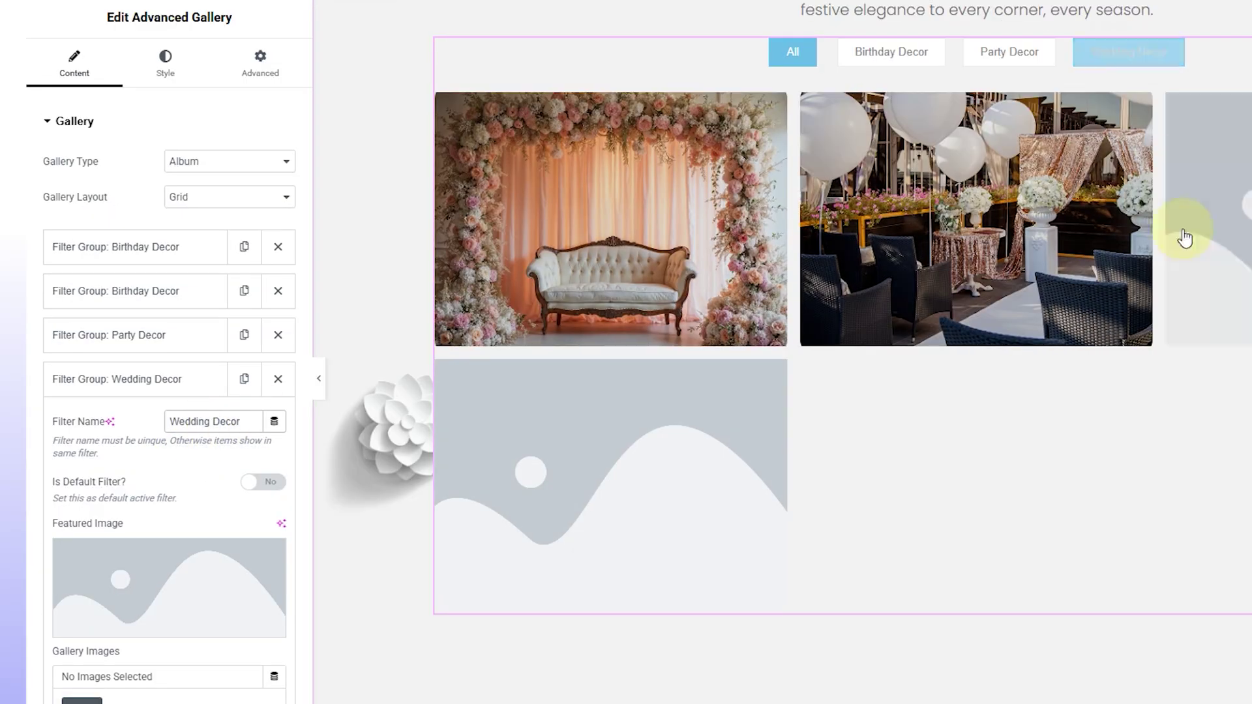
# Step: Set featured images for the Party Decor and Wedding Decor groups
pyautogui.click(189, 334)
pyautogui.click(196, 512)
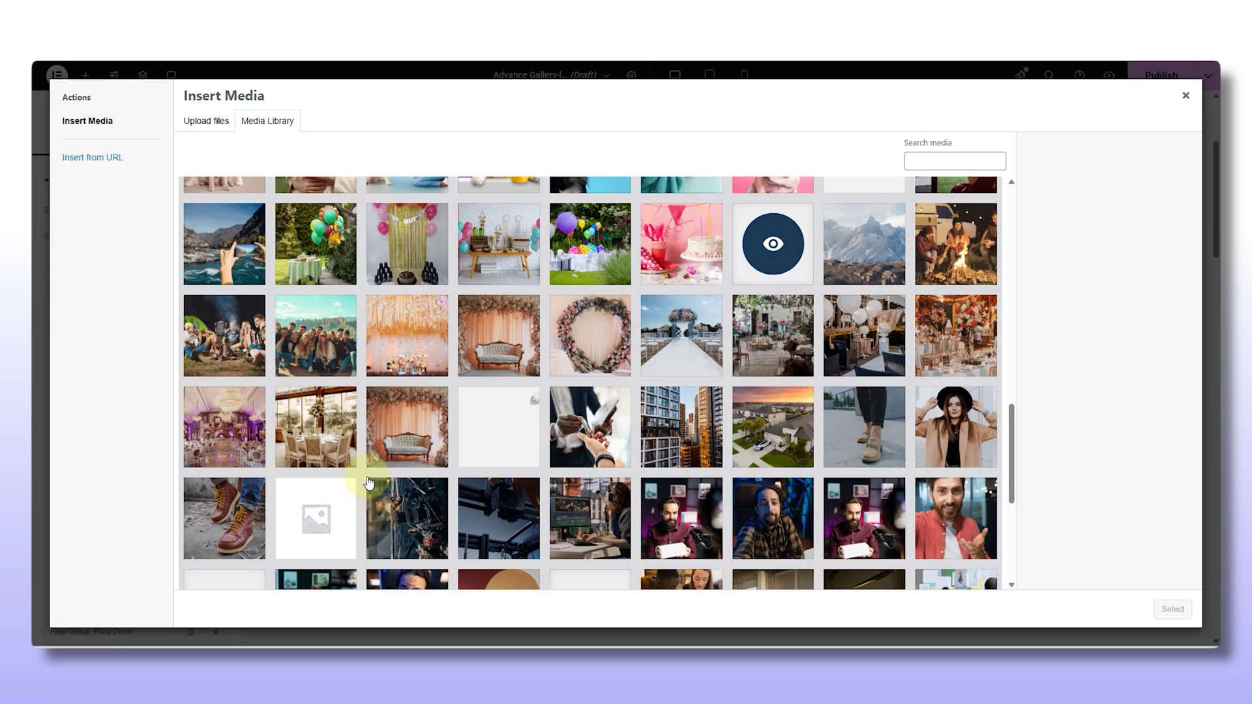
pyautogui.click(333, 450)
pyautogui.scroll(-5, 783, 522)
pyautogui.click(1173, 609)
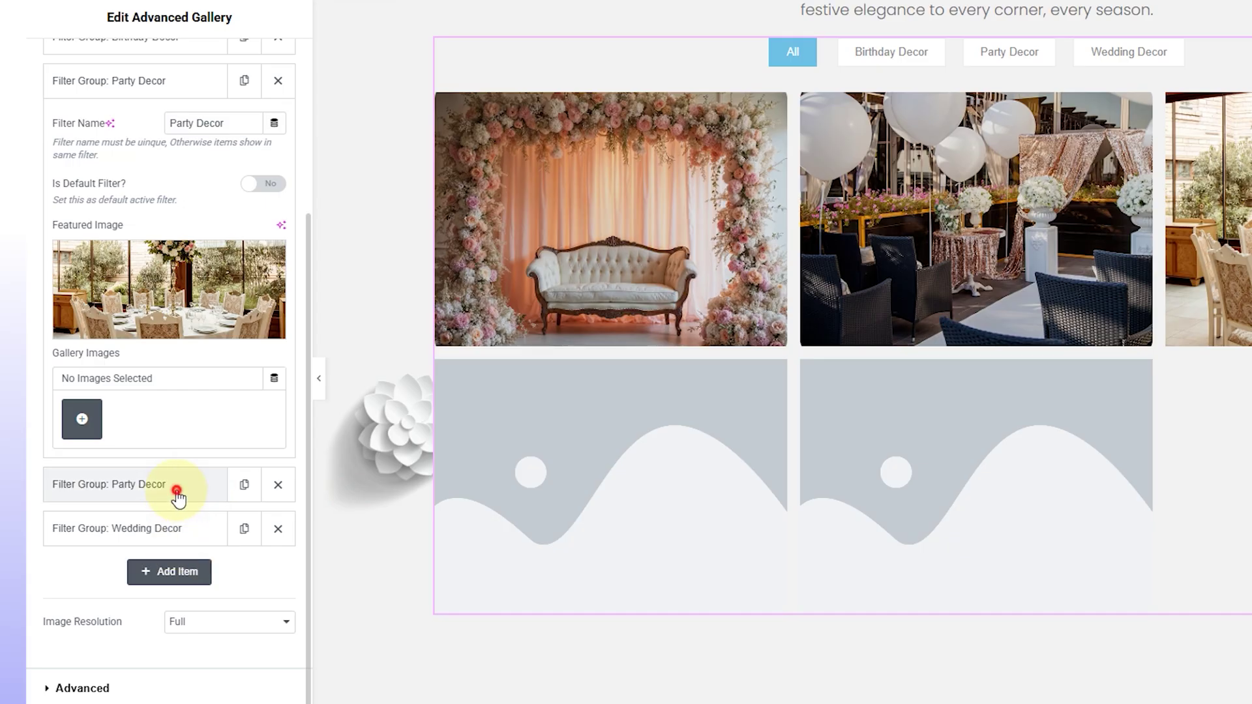
pyautogui.click(141, 441)
pyautogui.click(156, 355)
pyautogui.click(1173, 609)
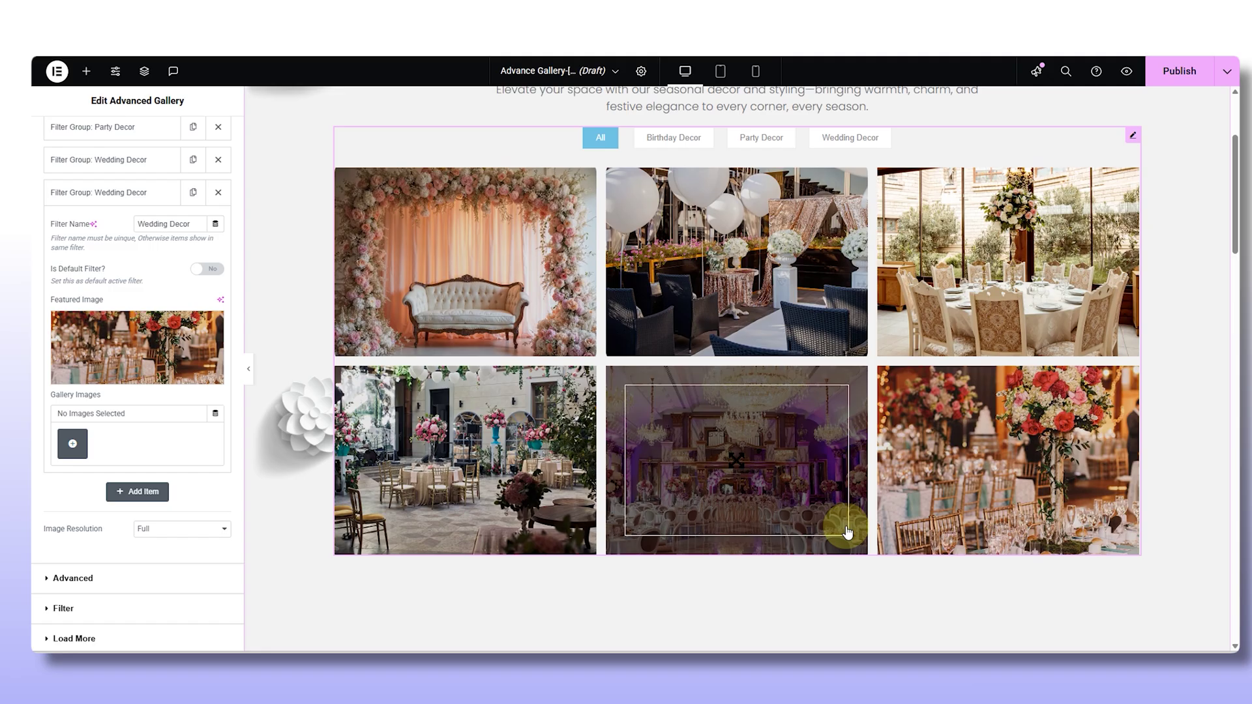
# Step: Preview the Birthday, Party and Wedding Decor filter tabs, then All
pyautogui.click(671, 189)
pyautogui.click(747, 289)
pyautogui.click(844, 295)
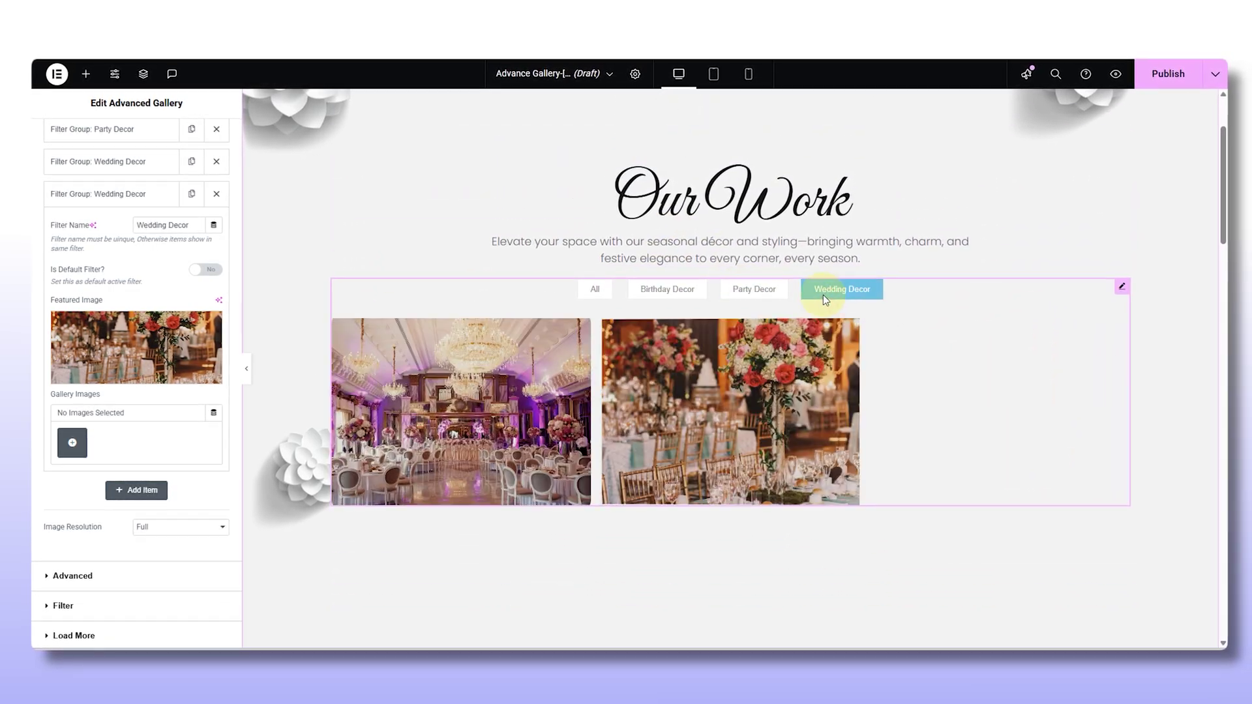
pyautogui.click(592, 289)
pyautogui.scroll(-1, 583, 298)
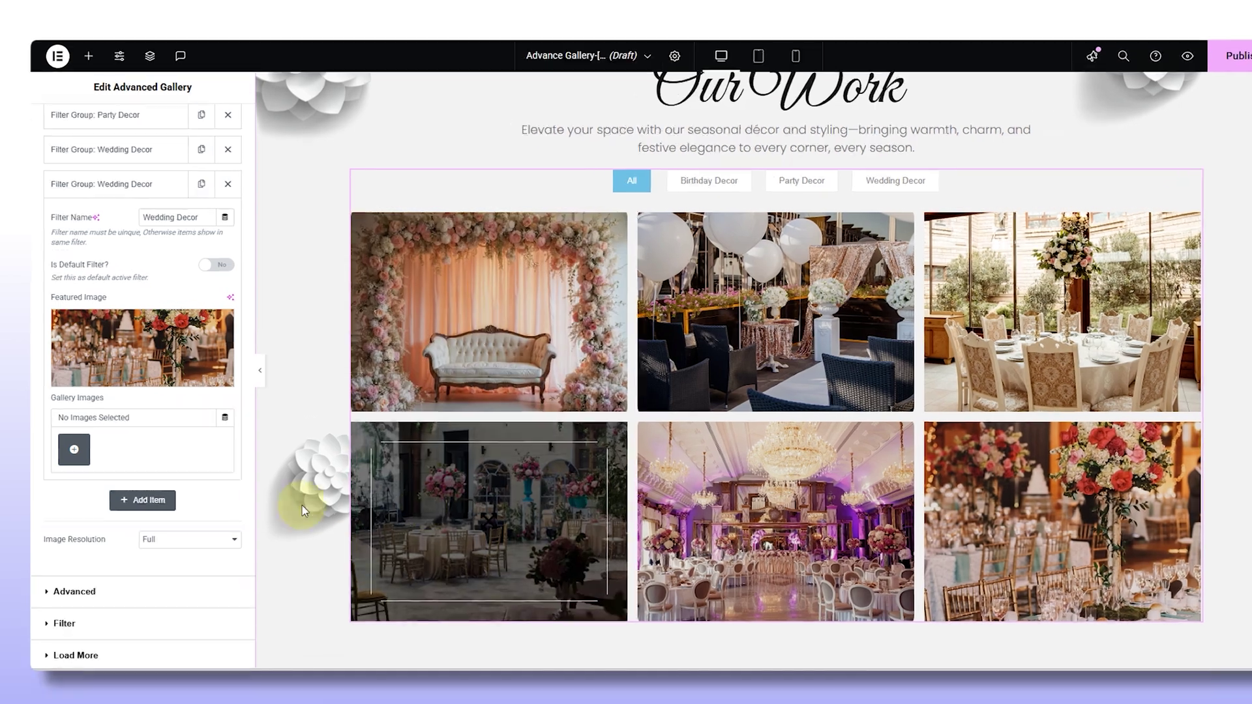
pyautogui.scroll(3, 178, 496)
pyautogui.scroll(2, 228, 536)
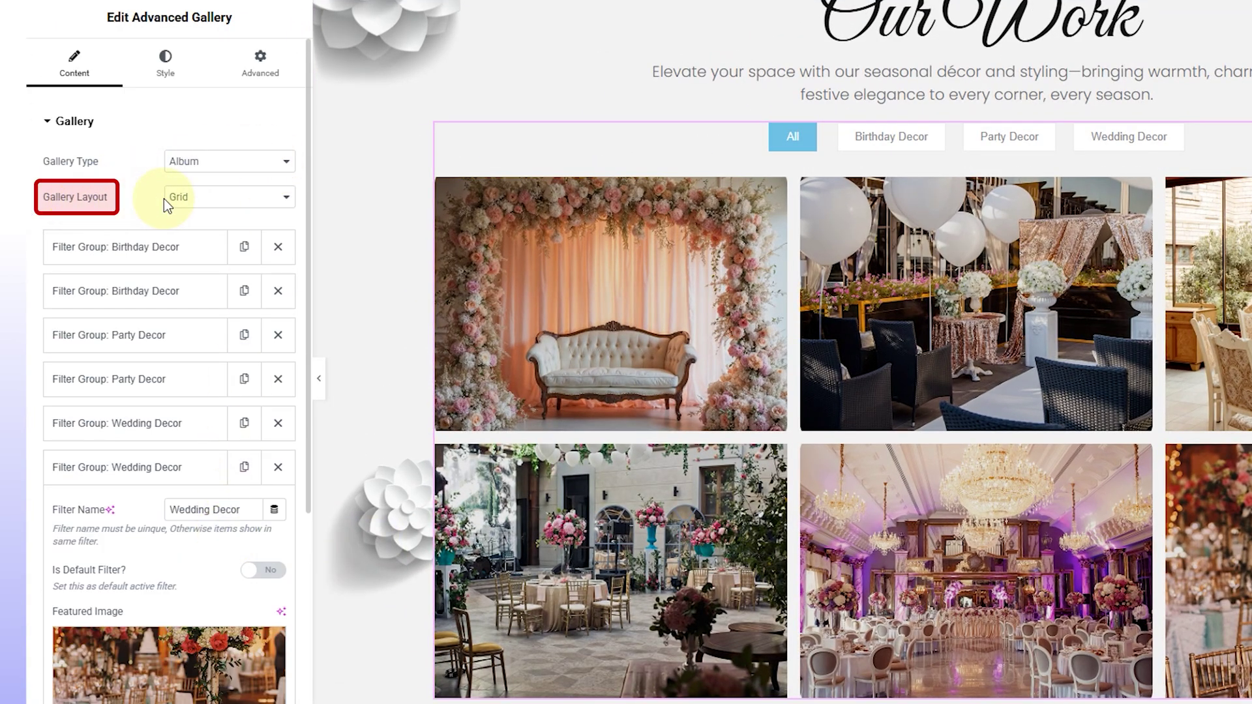
# Step: Change the Gallery Layout to Masonry so images stagger in columns of varying heights
pyautogui.click(272, 199)
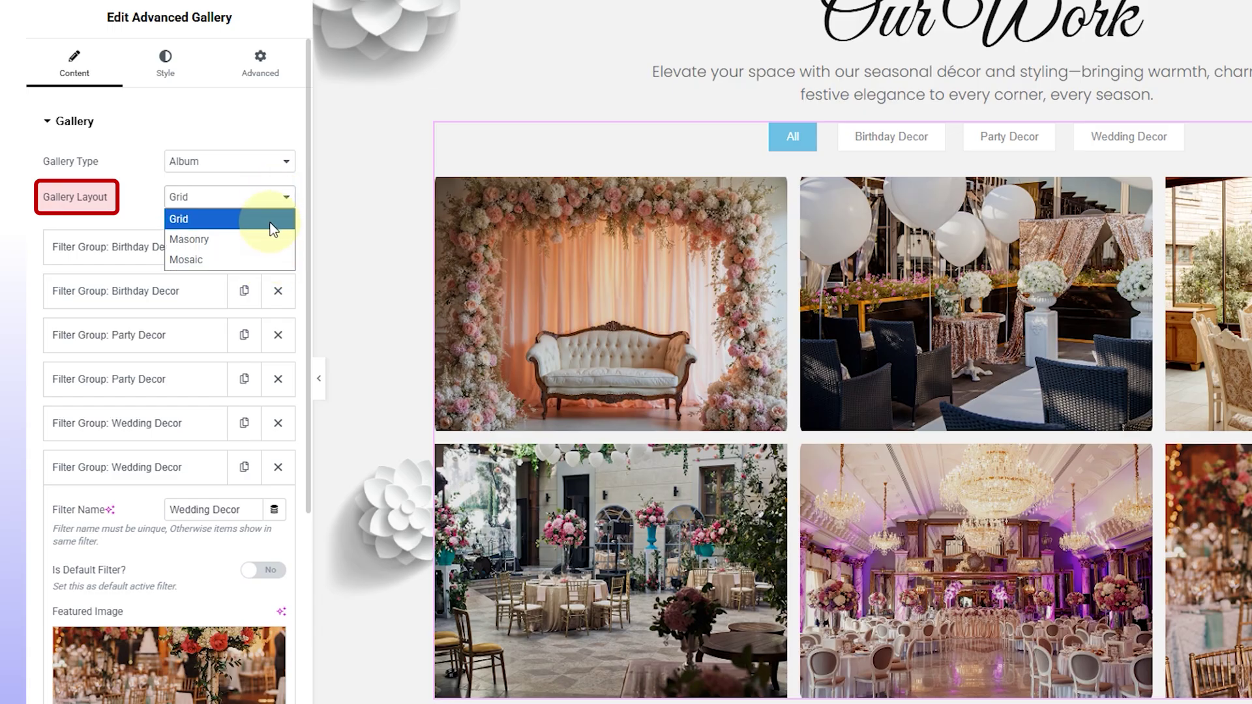
pyautogui.click(270, 239)
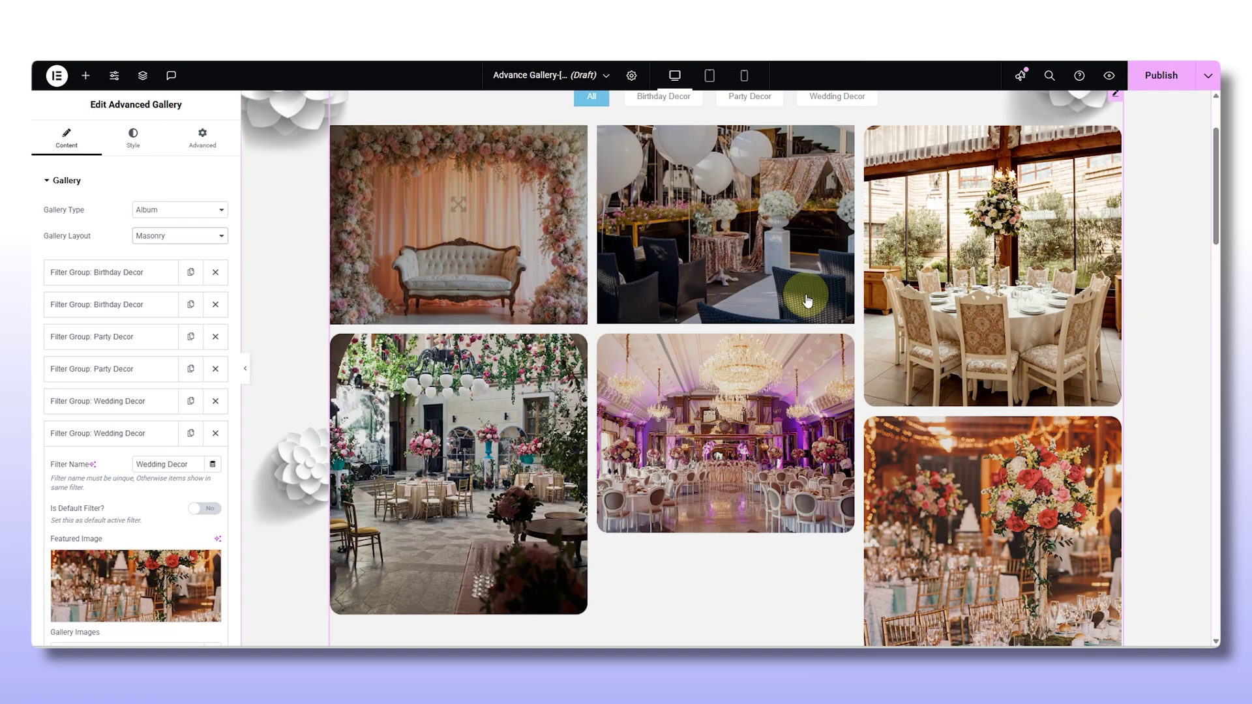
pyautogui.scroll(-1, 394, 554)
pyautogui.scroll(2, 394, 557)
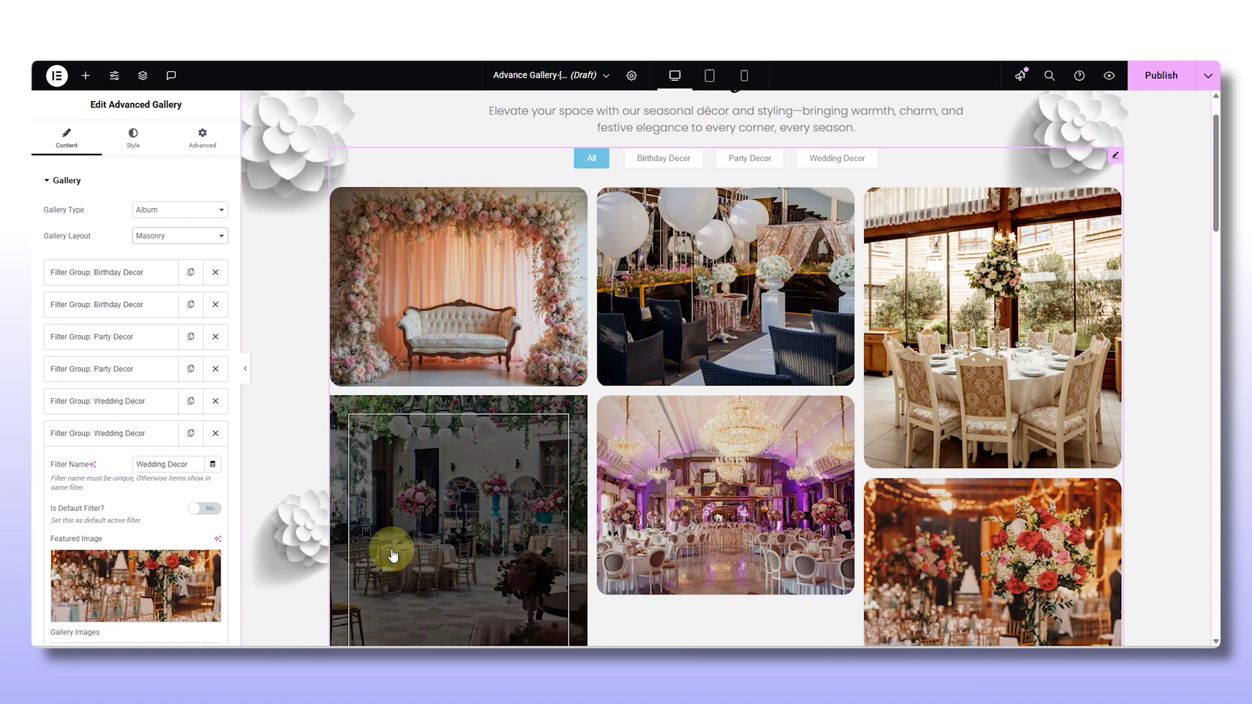
# Step: Reorder filter groups to Birthday, Party, Wedding, Party, Wedding, Birthday Decor
pyautogui.moveTo(126, 363); pyautogui.dragTo(126, 291)
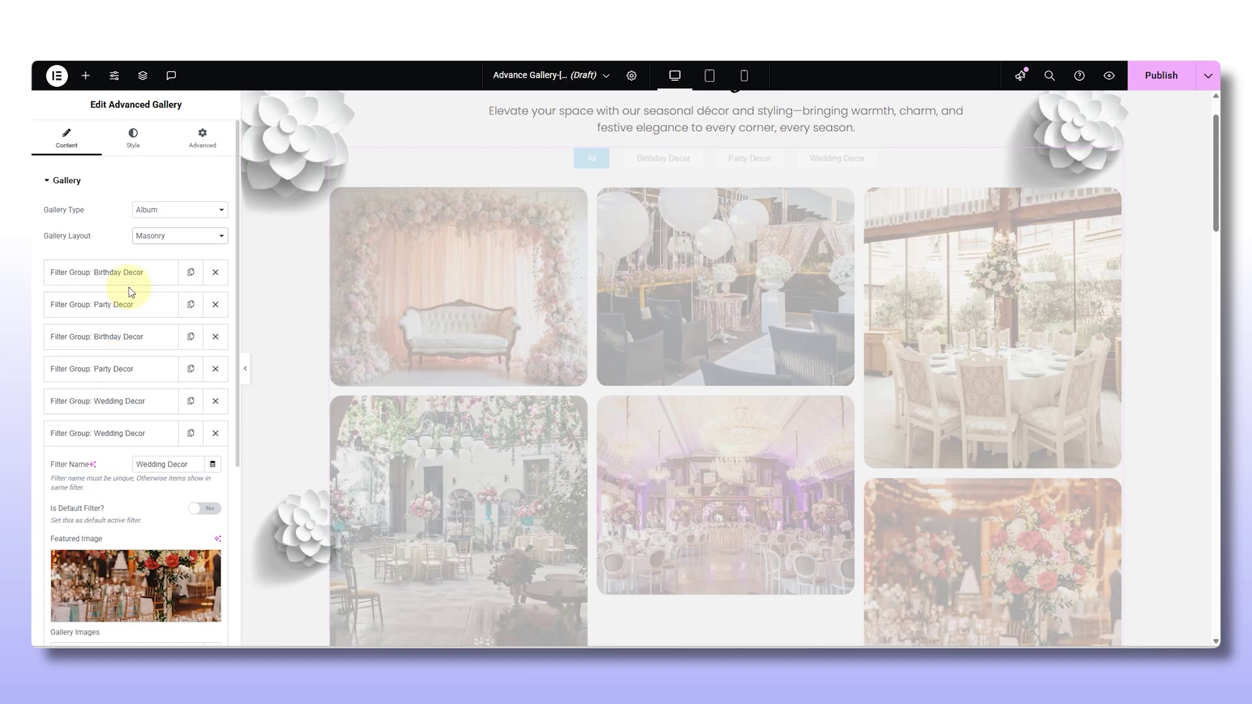
pyautogui.moveTo(143, 336); pyautogui.dragTo(149, 377)
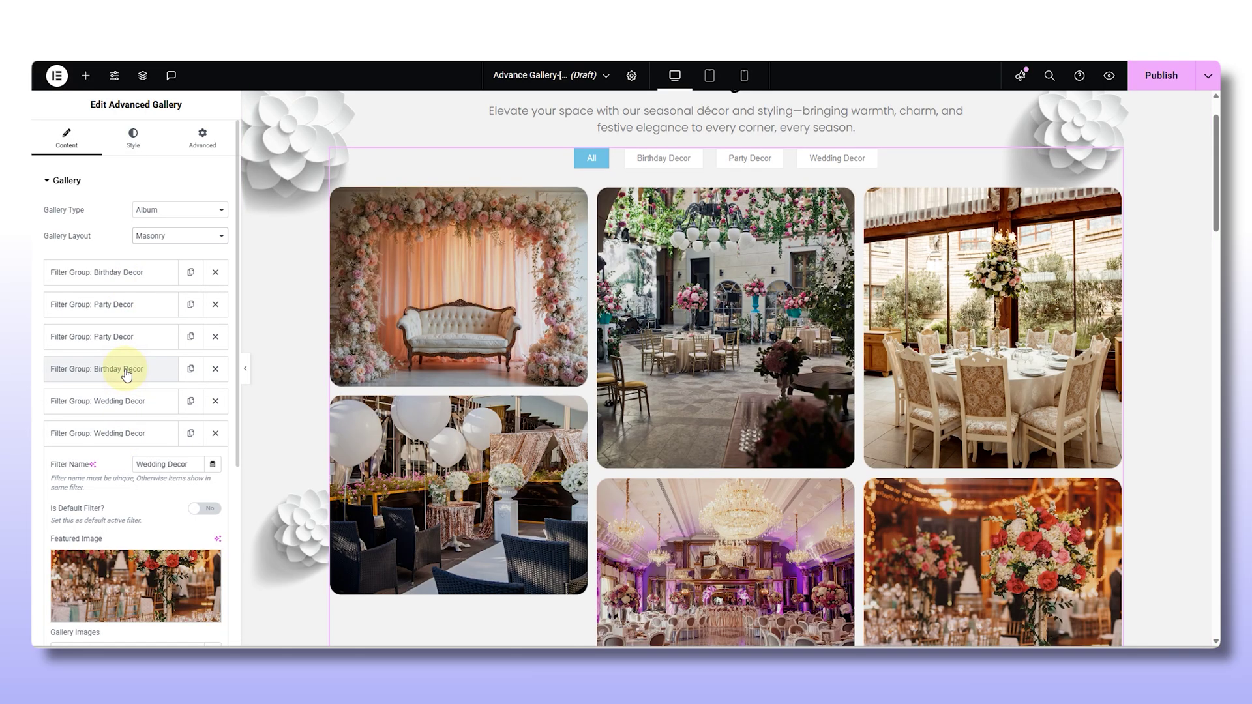
pyautogui.moveTo(126, 367); pyautogui.dragTo(125, 431)
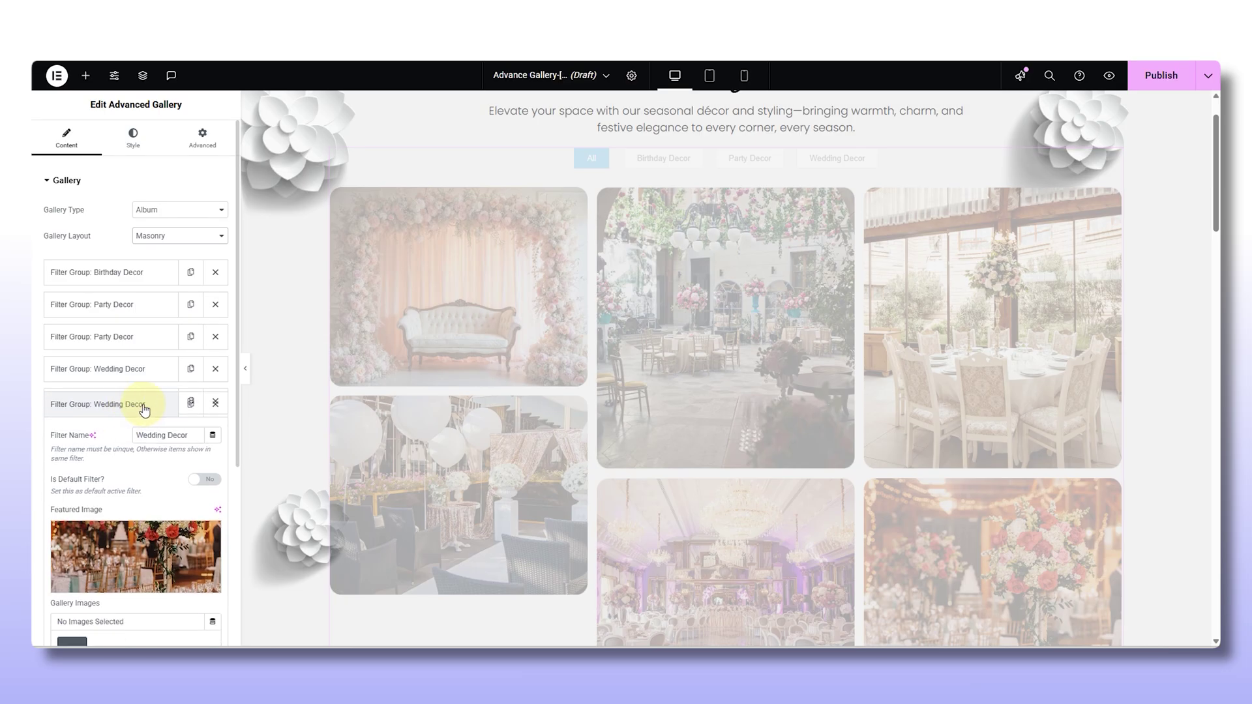
pyautogui.click(137, 408)
pyautogui.moveTo(129, 326); pyautogui.dragTo(128, 330)
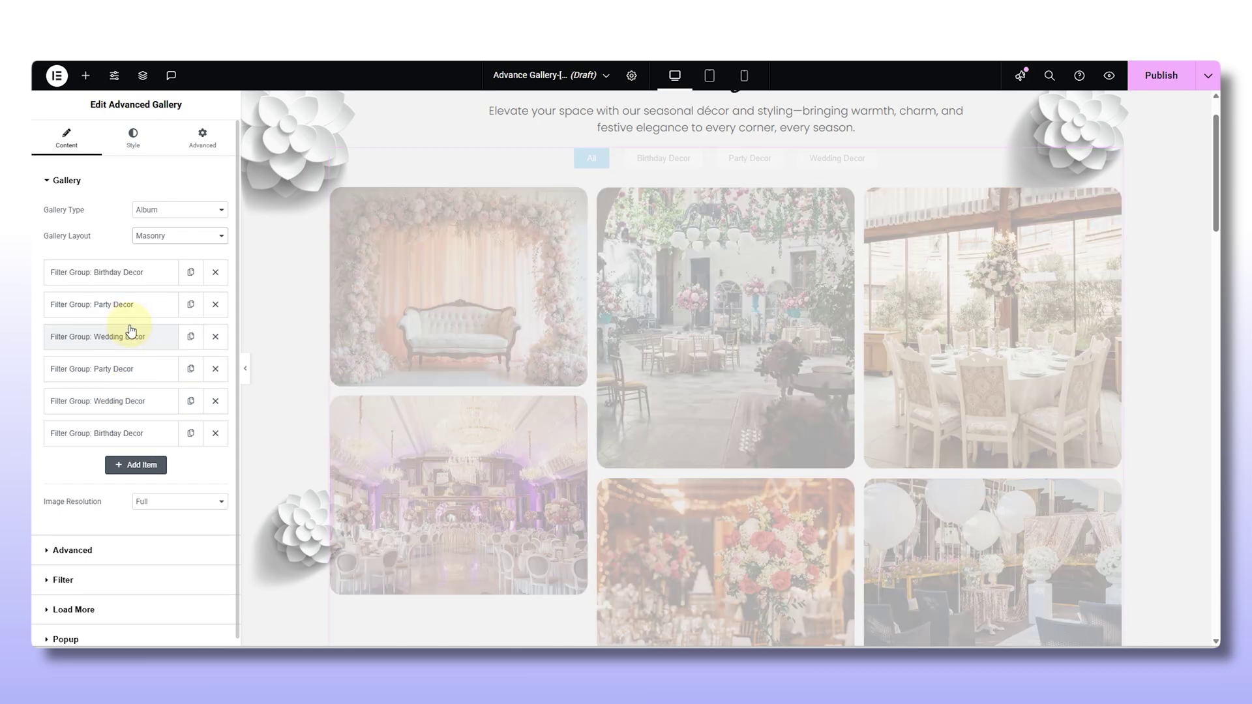
pyautogui.scroll(-2, 359, 329)
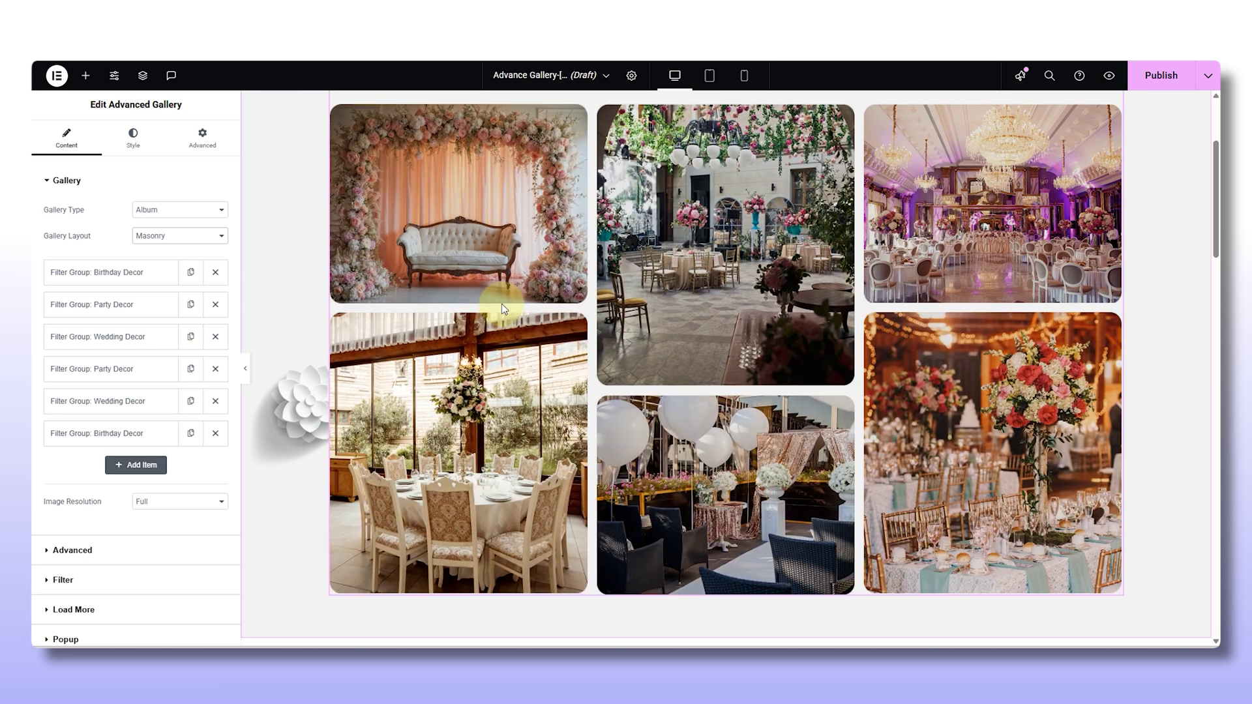
pyautogui.scroll(3, 502, 304)
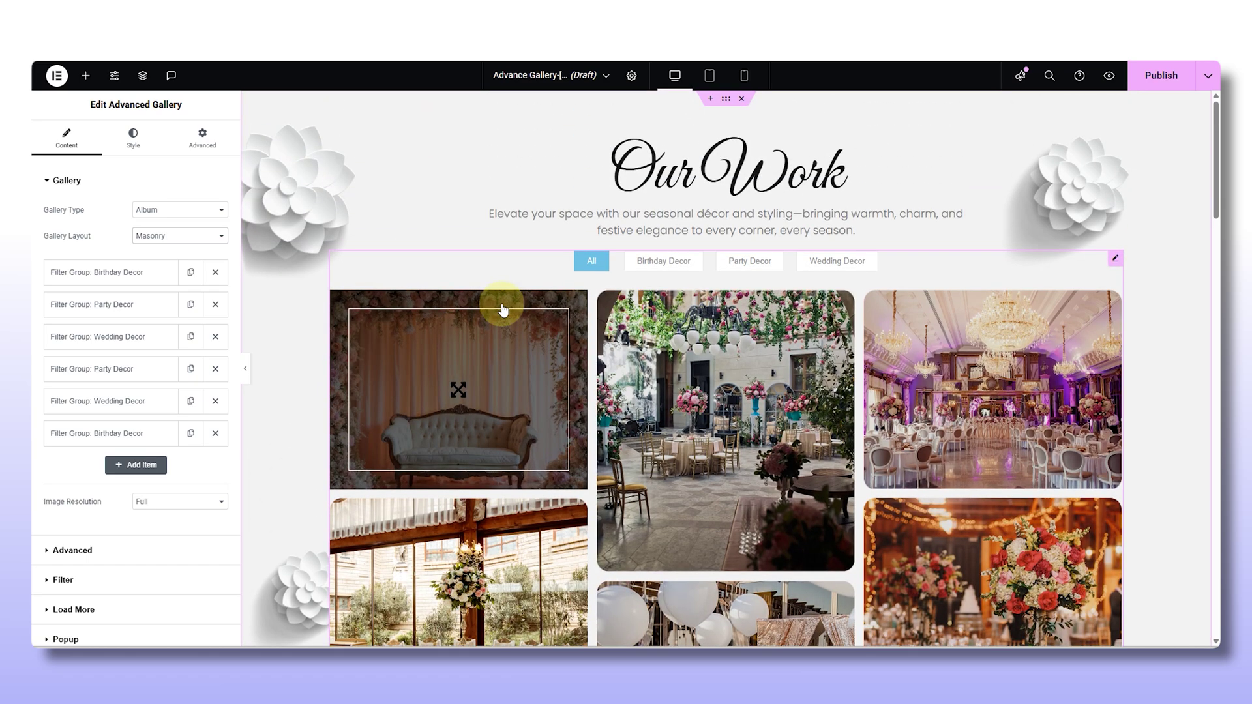
pyautogui.scroll(-1, 502, 310)
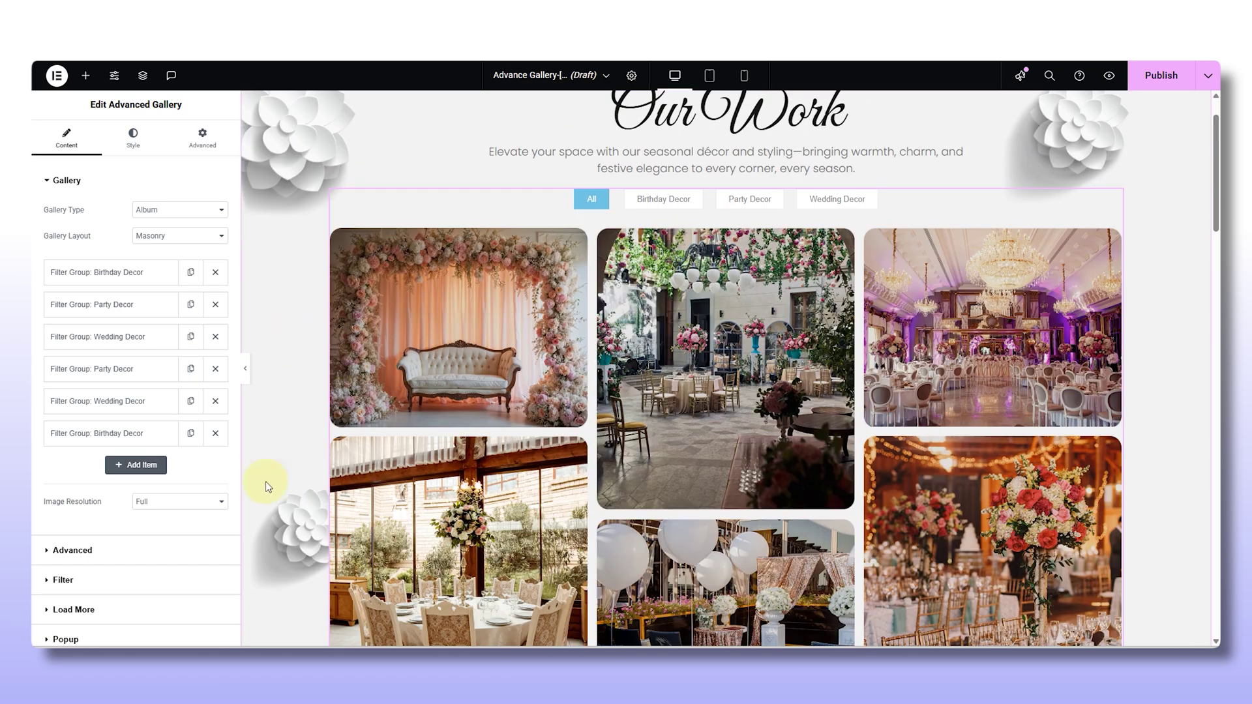
# Step: In the Advanced settings, set Icon to No and turn Caption and Description to Yes
pyautogui.click(74, 551)
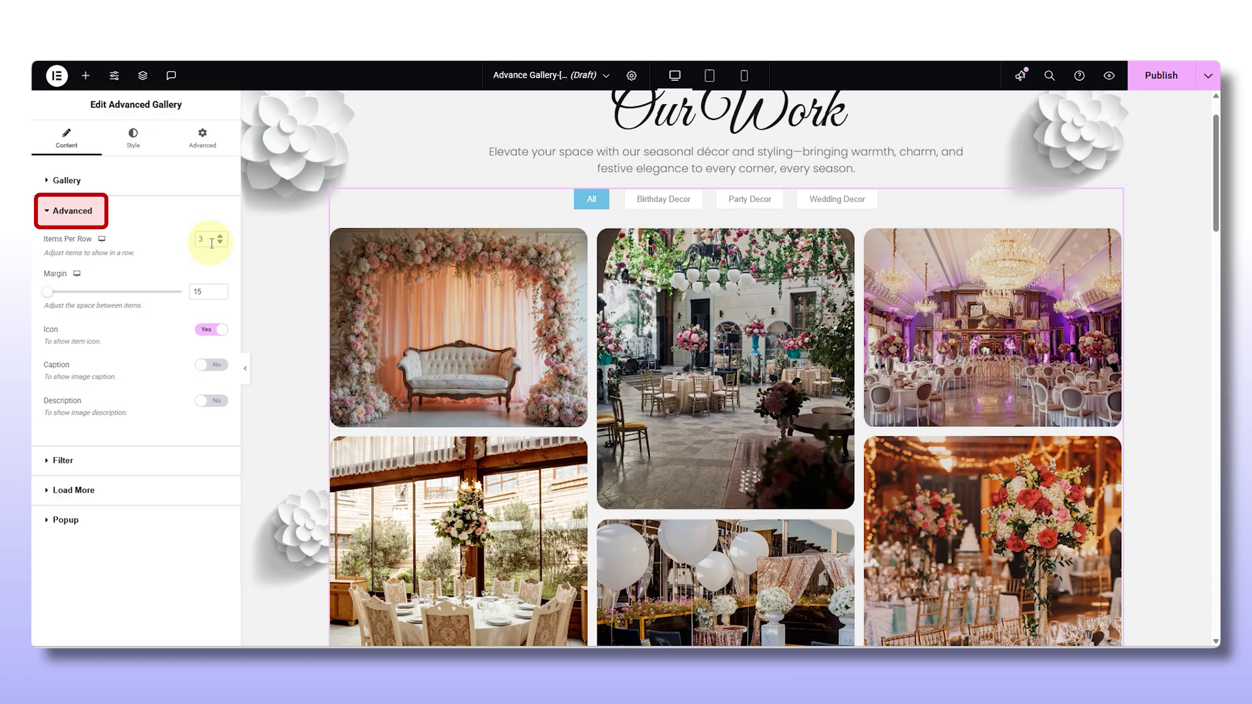
pyautogui.moveTo(456, 330)
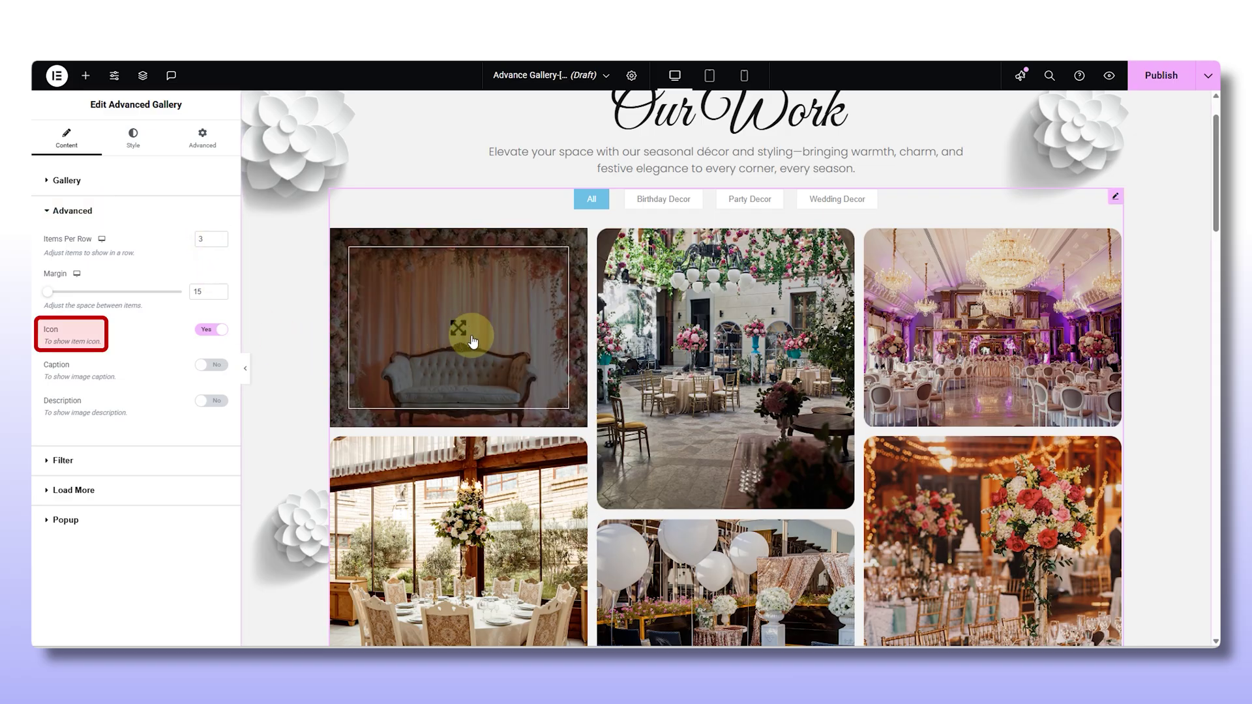
pyautogui.click(209, 330)
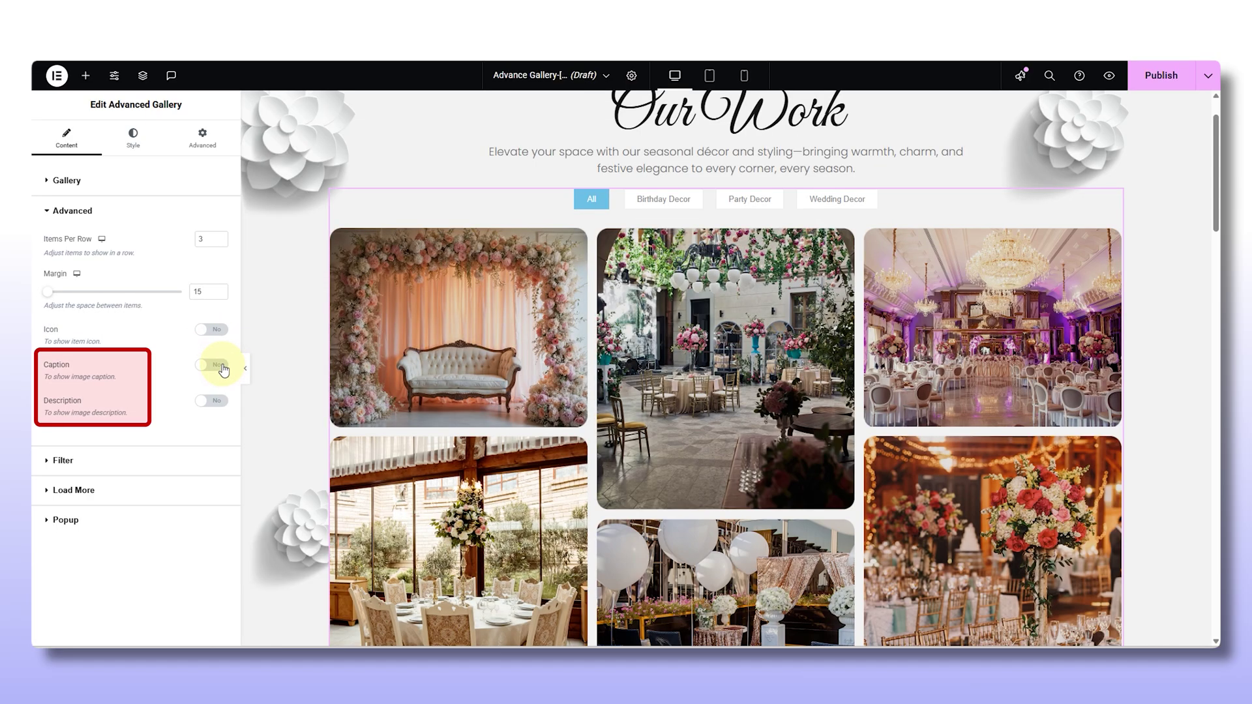
pyautogui.click(218, 366)
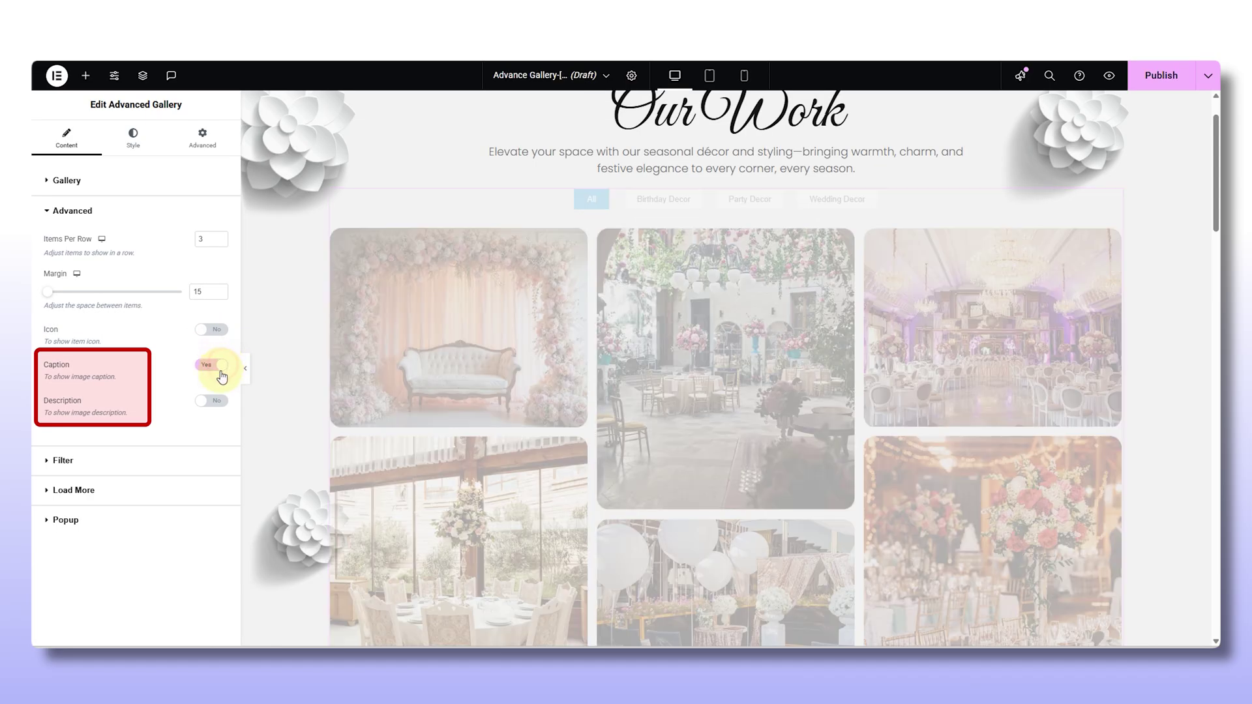
pyautogui.click(215, 404)
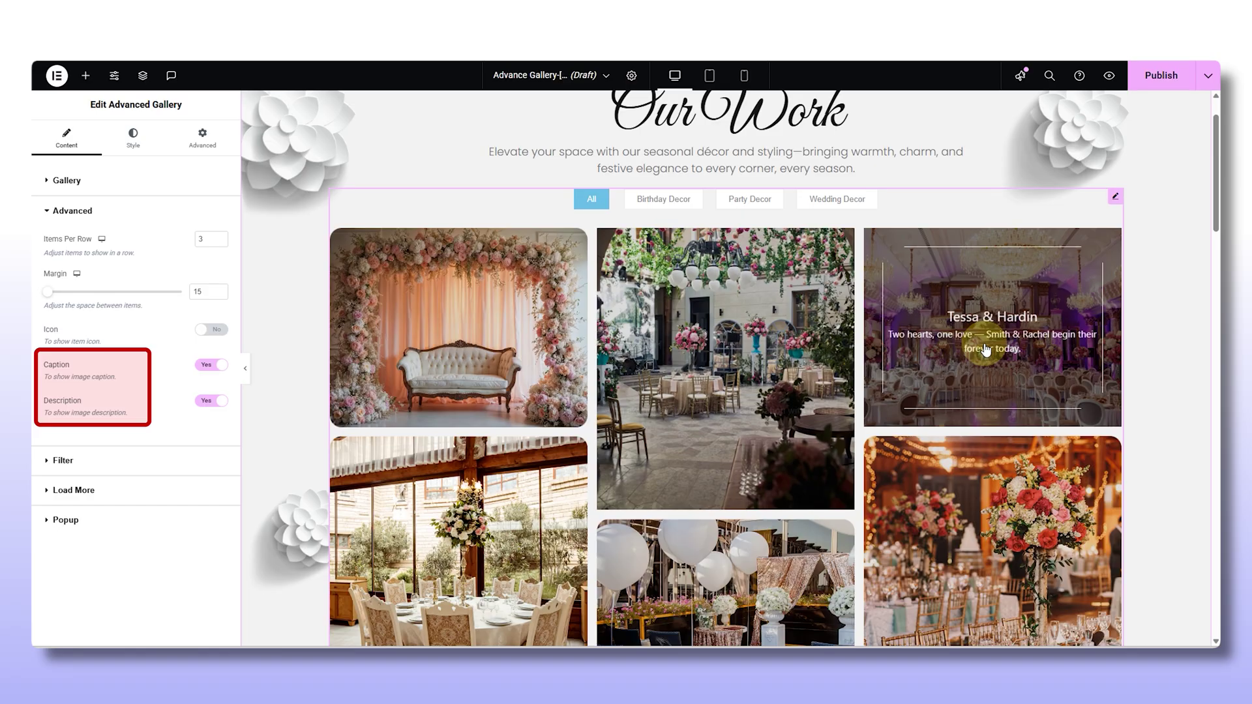
pyautogui.scroll(-1, 979, 365)
pyautogui.scroll(-2, 803, 548)
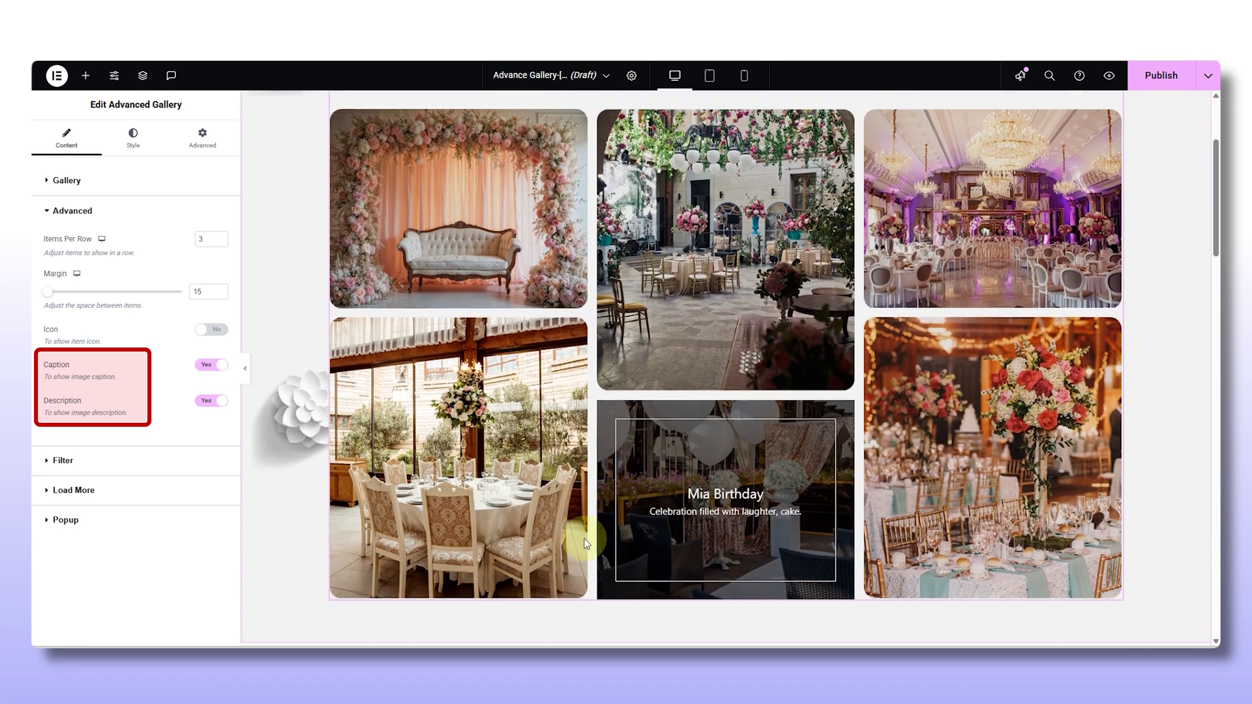
pyautogui.scroll(3, 435, 475)
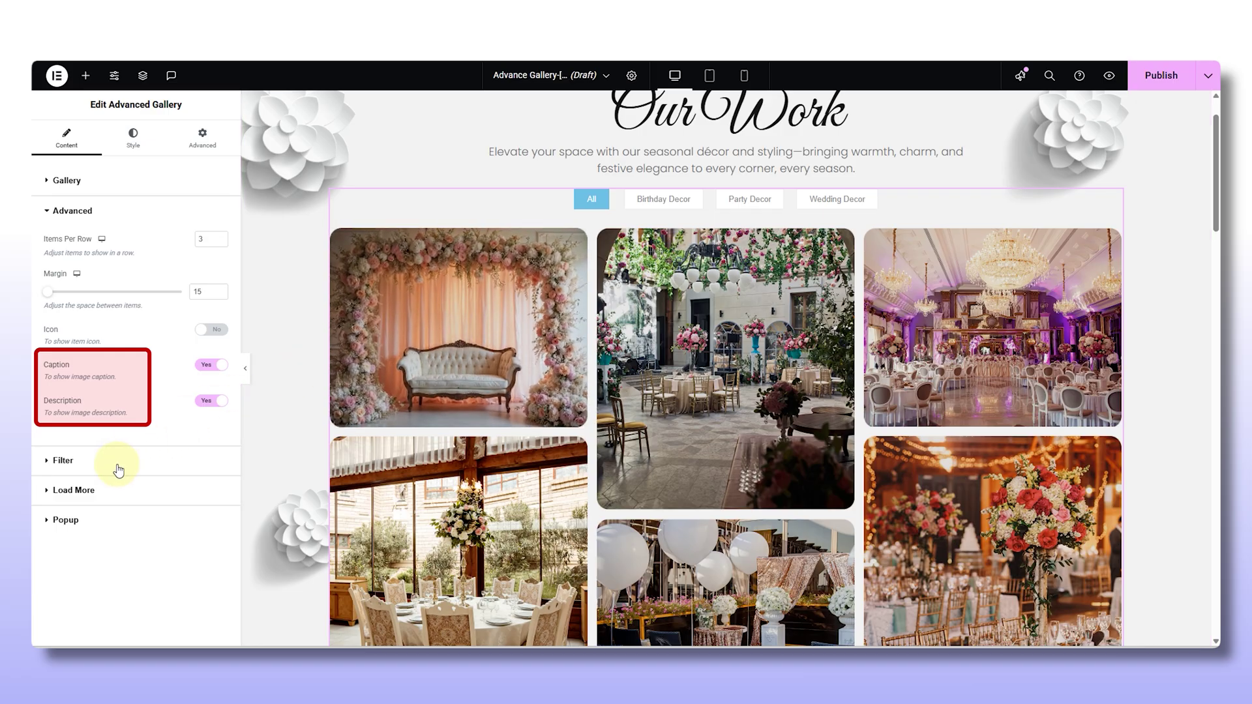
# Step: Hide the Show "All" filter tab, preview the decor filters, then turn it back on
pyautogui.click(65, 461)
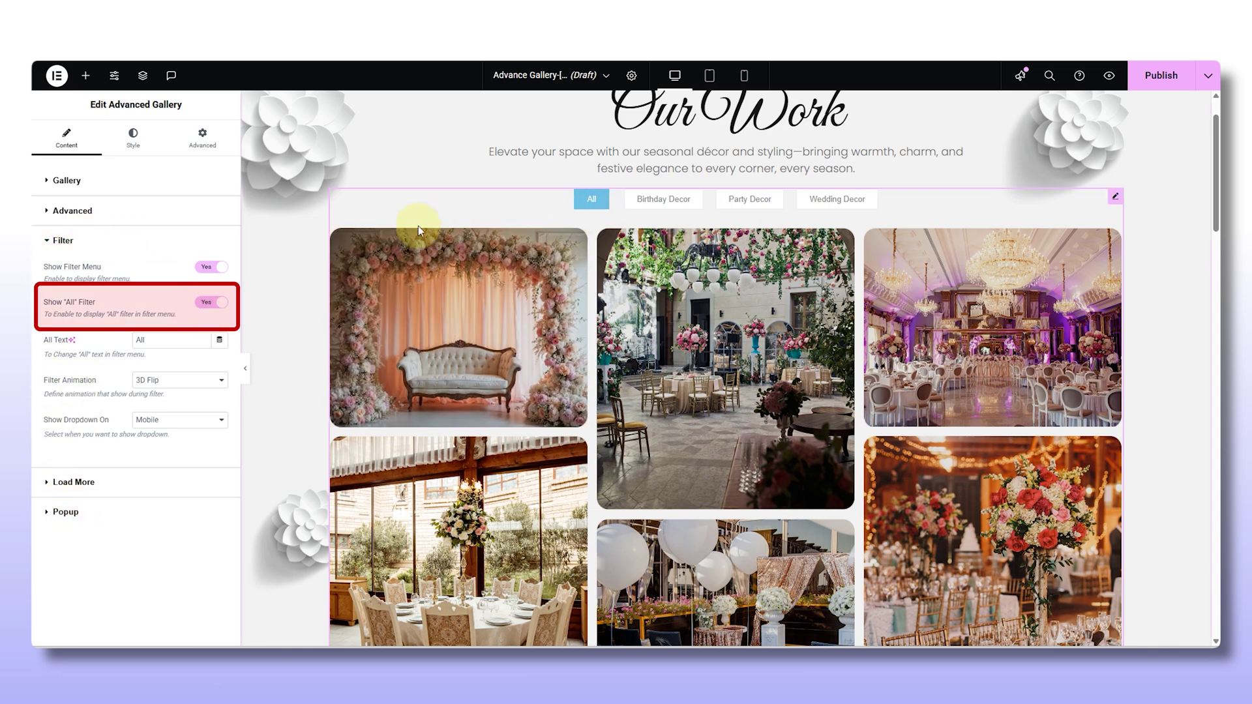
pyautogui.click(212, 302)
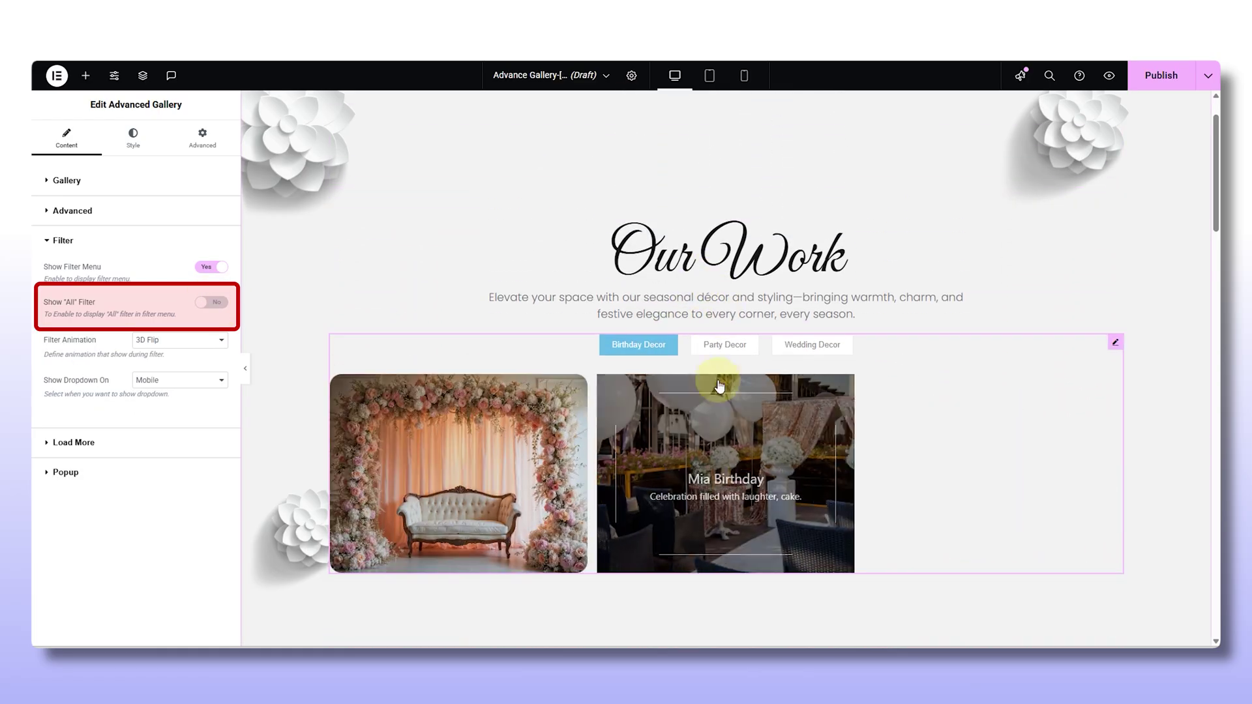
pyautogui.click(722, 342)
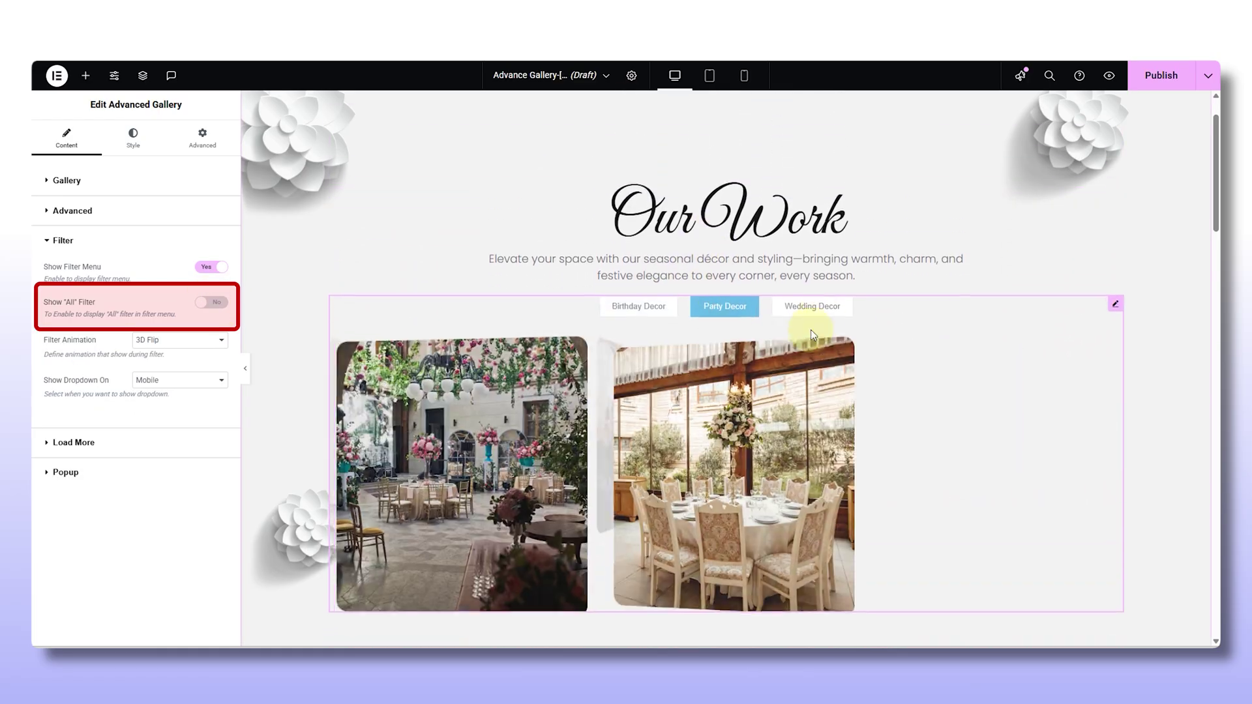
pyautogui.click(821, 306)
pyautogui.click(642, 309)
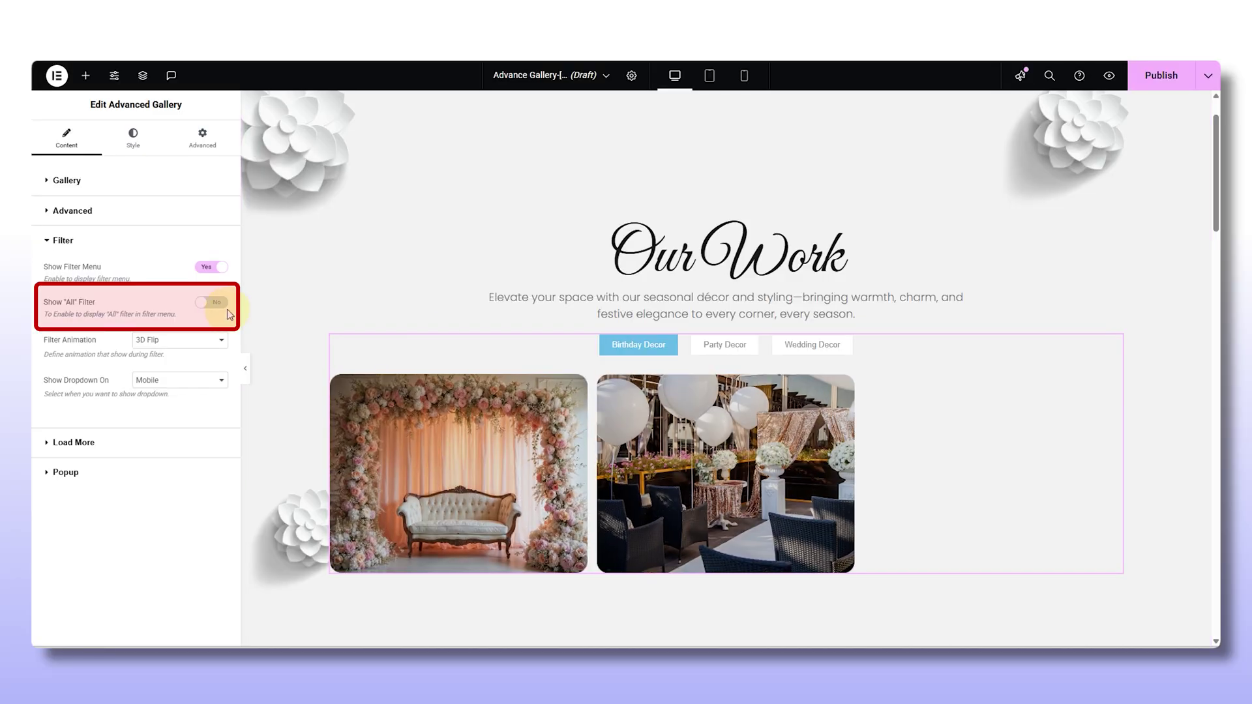
pyautogui.click(214, 307)
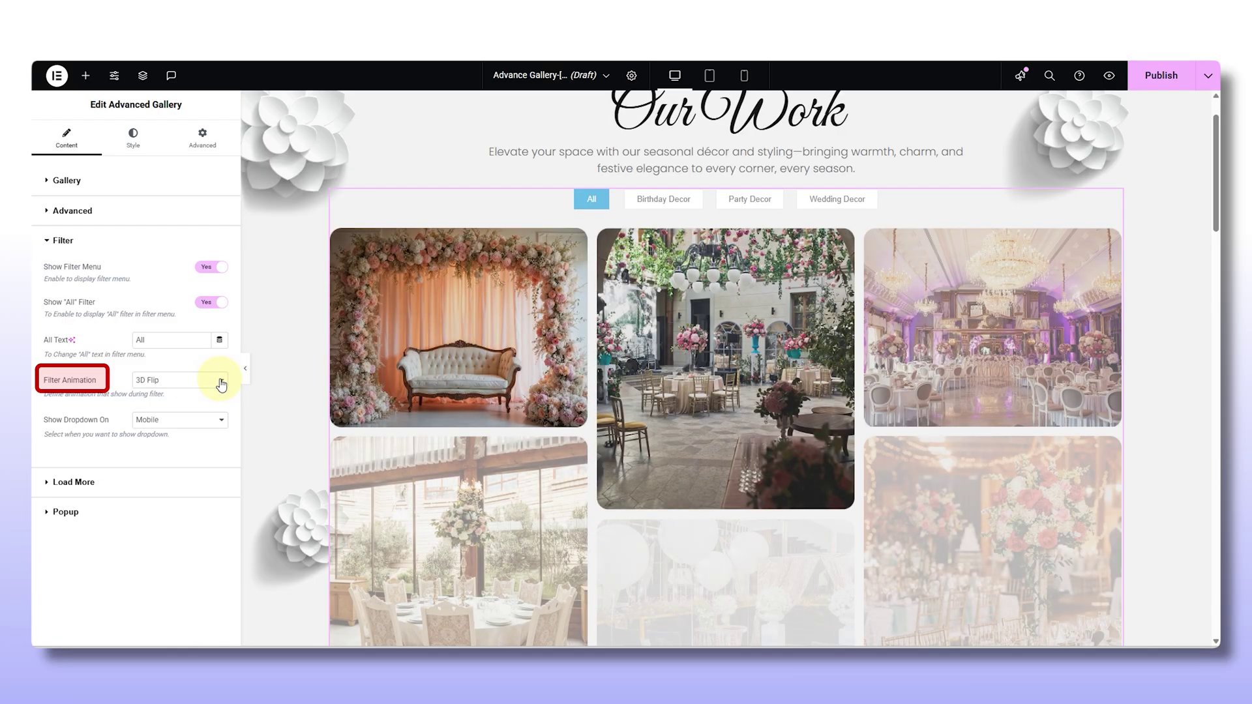
# Step: Set the filter animation to Quick Sand and test it on the decor categories
pyautogui.click(222, 383)
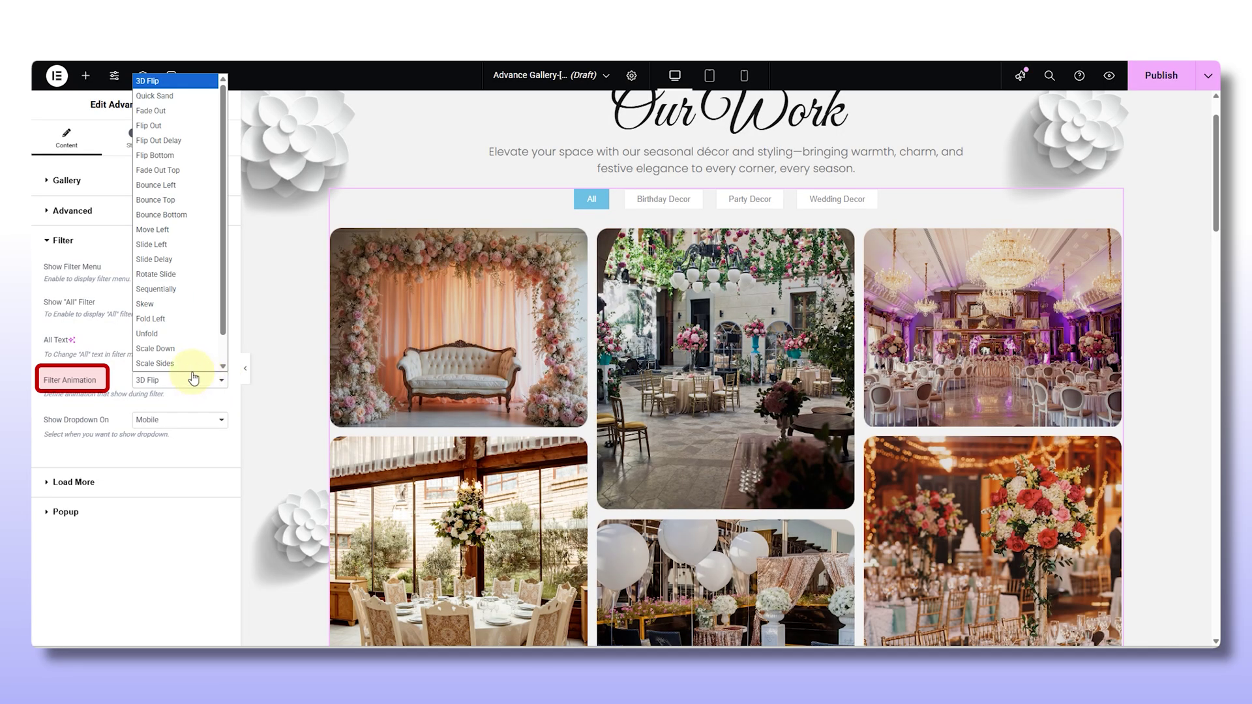
pyautogui.click(183, 96)
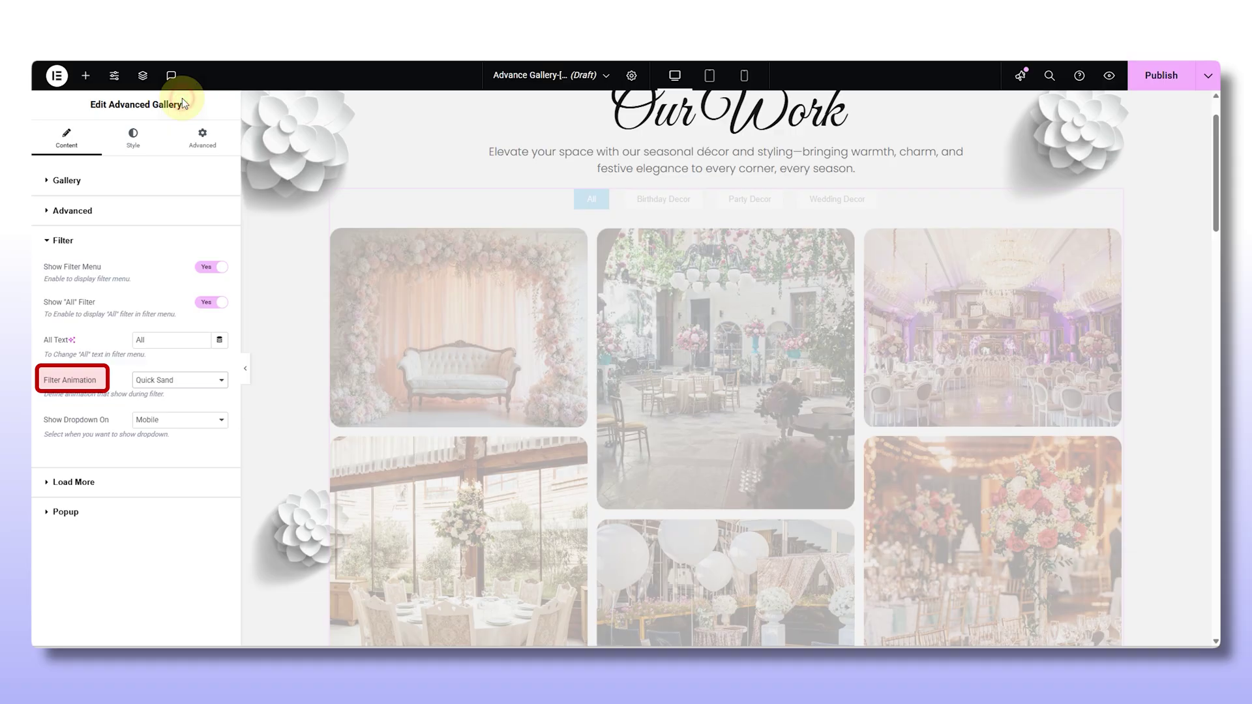
pyautogui.click(664, 199)
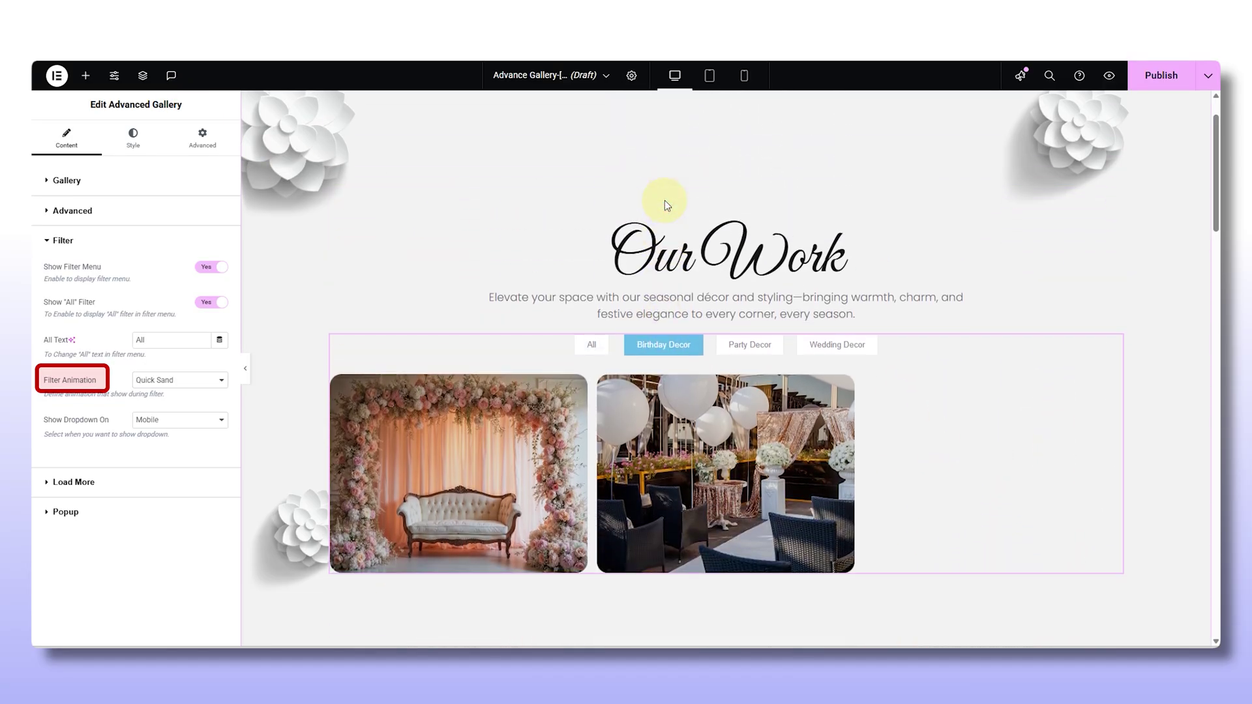
pyautogui.click(749, 344)
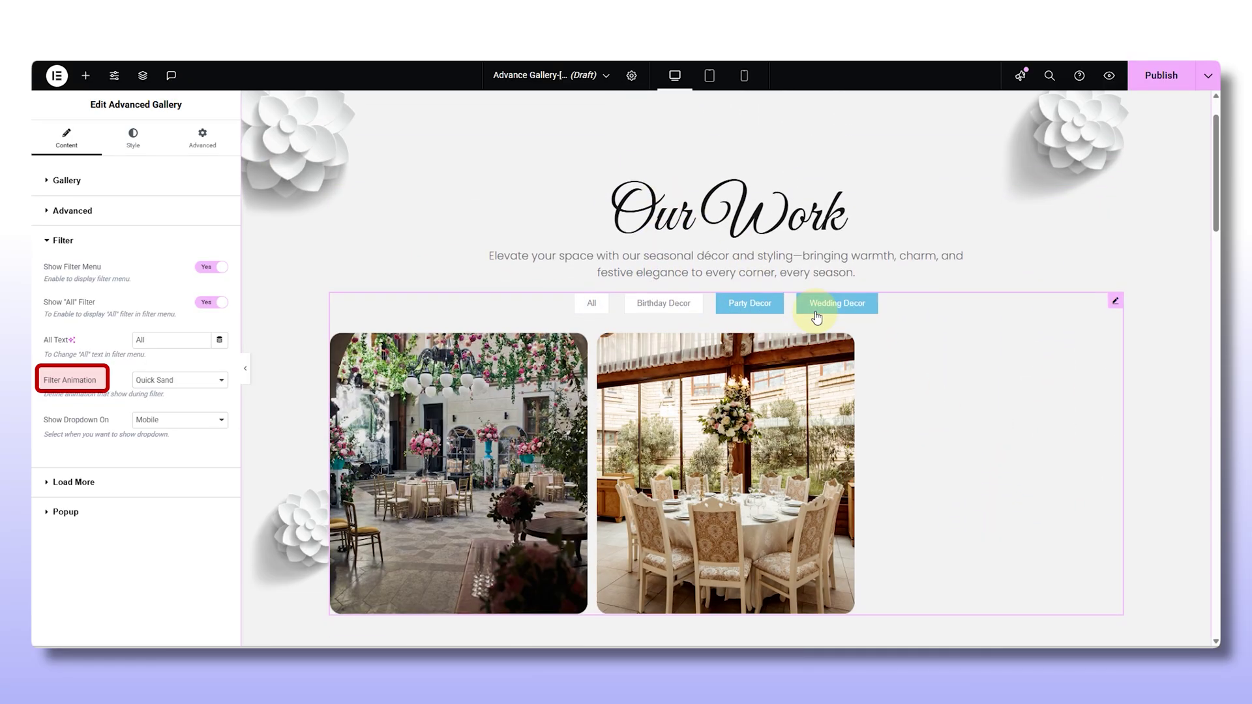
pyautogui.click(817, 318)
pyautogui.click(591, 305)
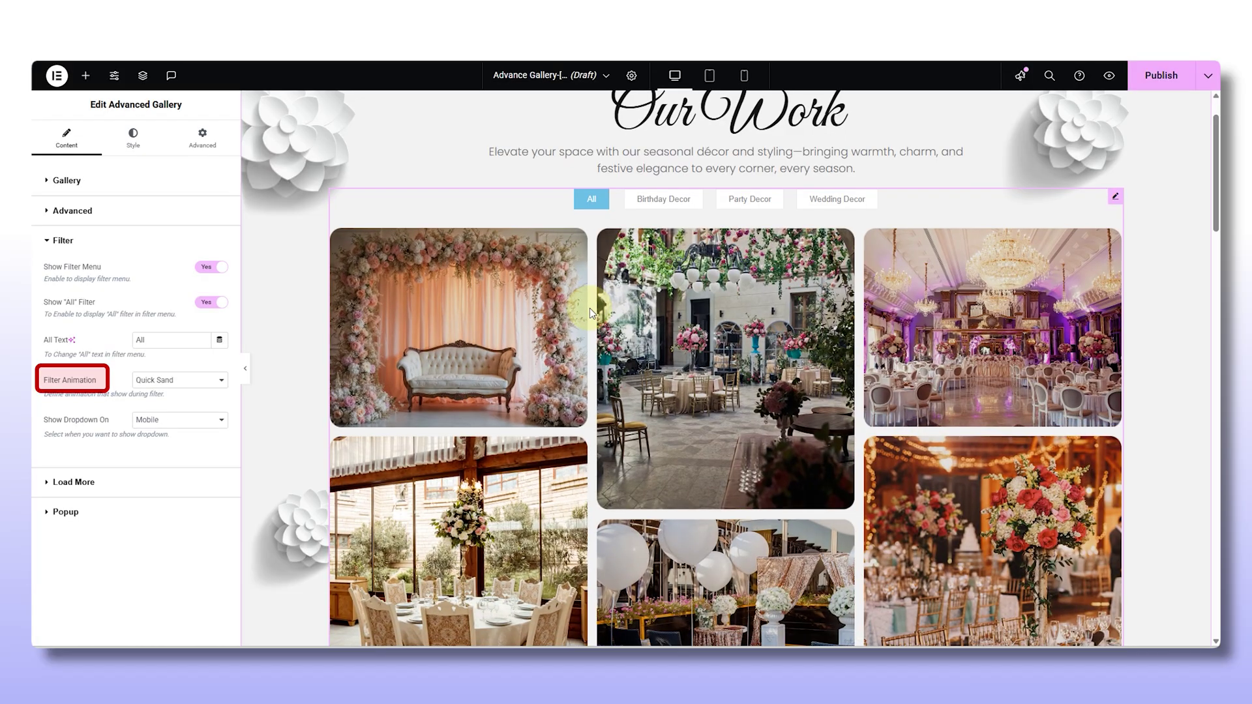
# Step: Change the filter animation to Slide Delay and test it on Birthday and Party Decor
pyautogui.click(177, 381)
pyautogui.click(209, 313)
pyautogui.click(673, 198)
pyautogui.click(750, 349)
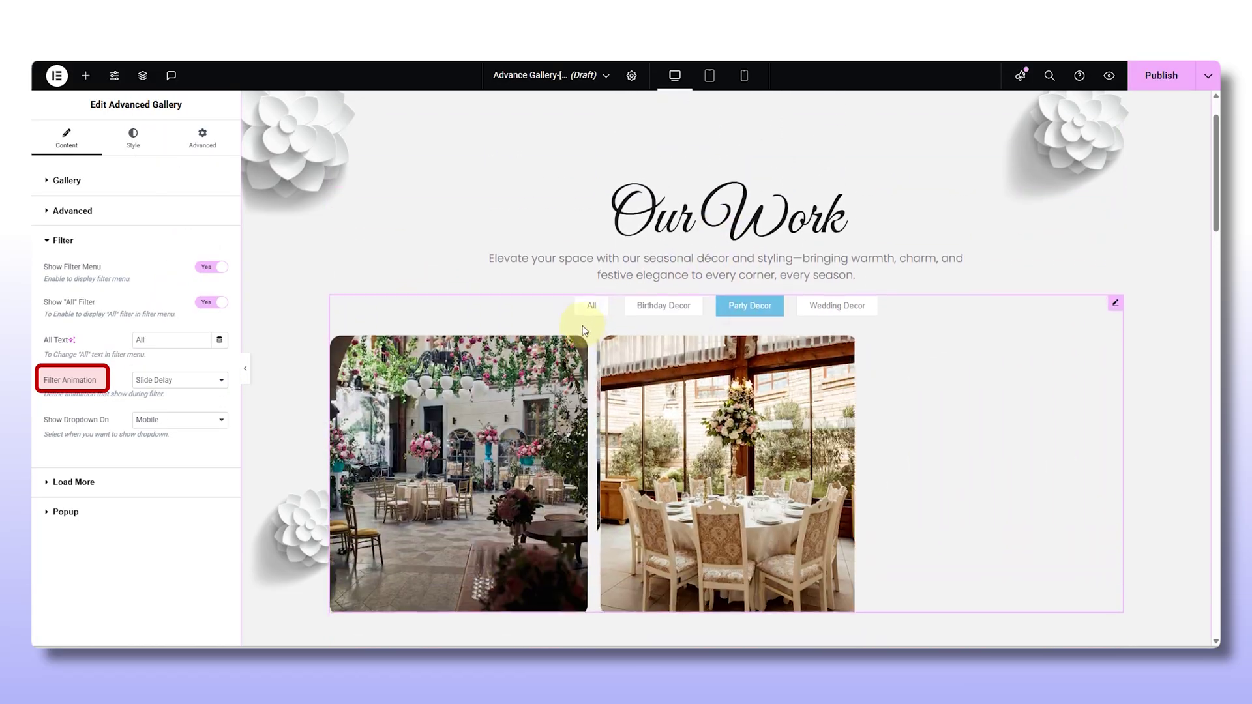
pyautogui.click(581, 312)
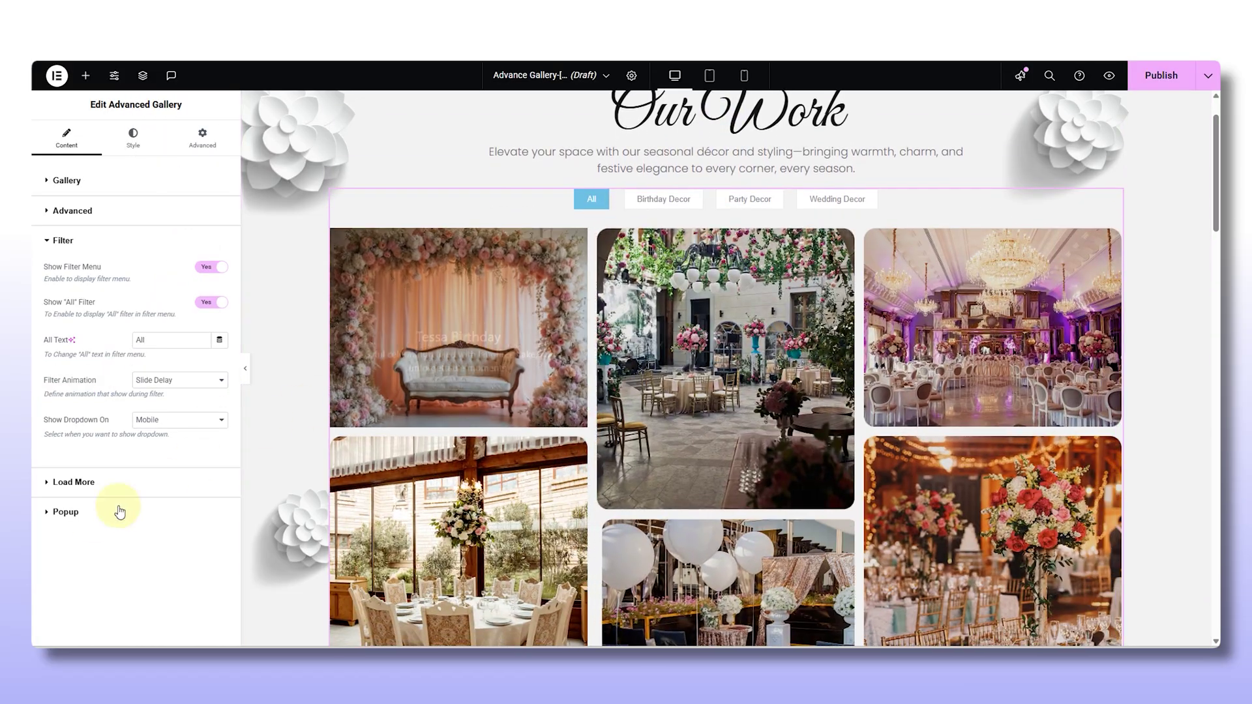
# Step: Set the lightbox popup style to Minimal and preview the first image
pyautogui.click(82, 515)
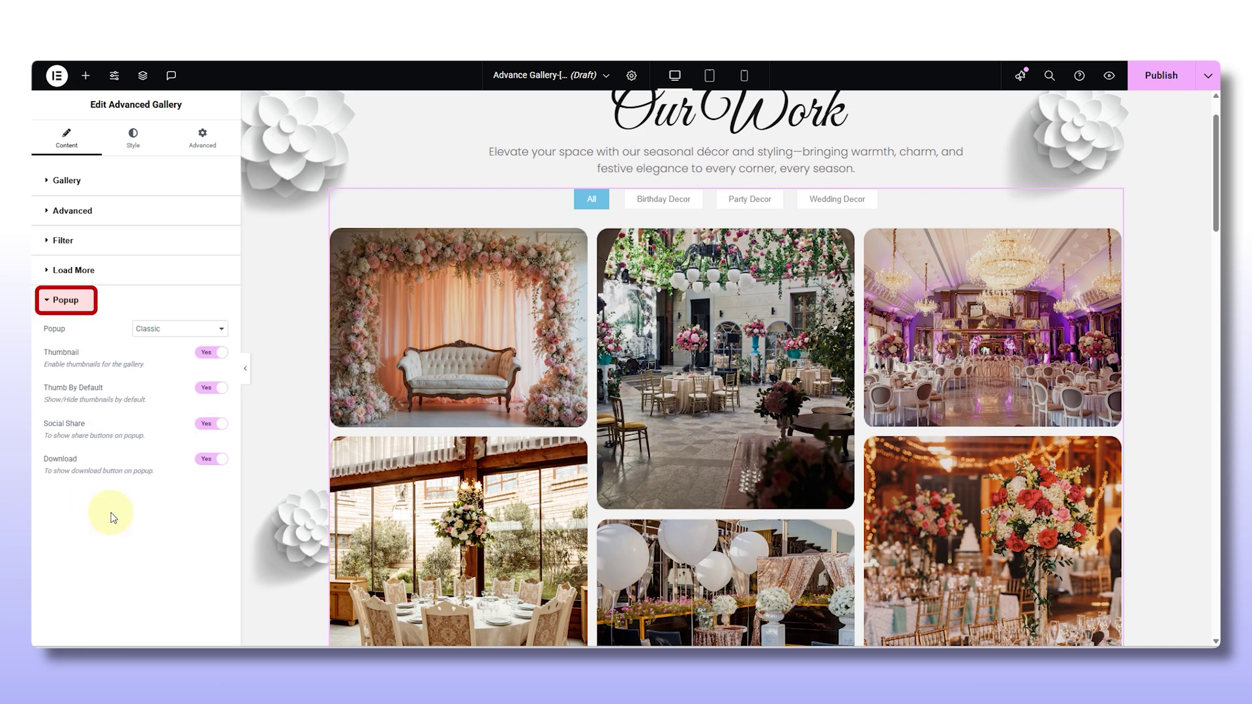
pyautogui.click(213, 329)
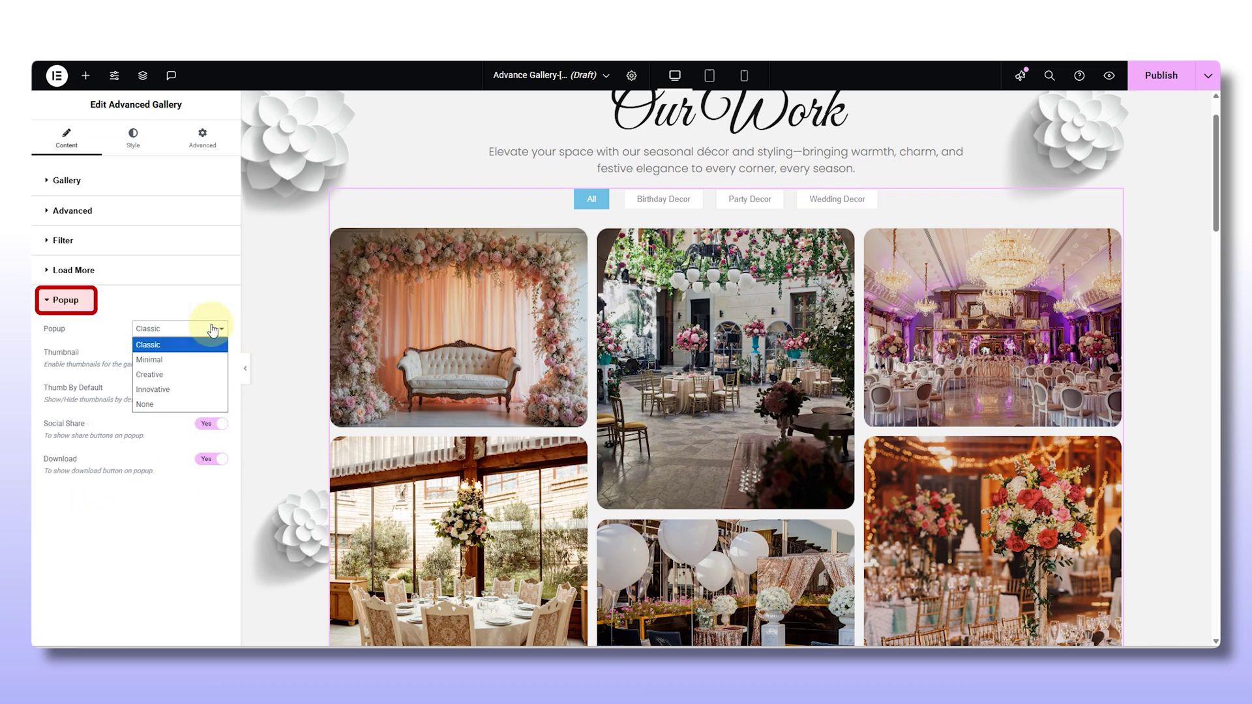
pyautogui.click(194, 361)
pyautogui.click(452, 327)
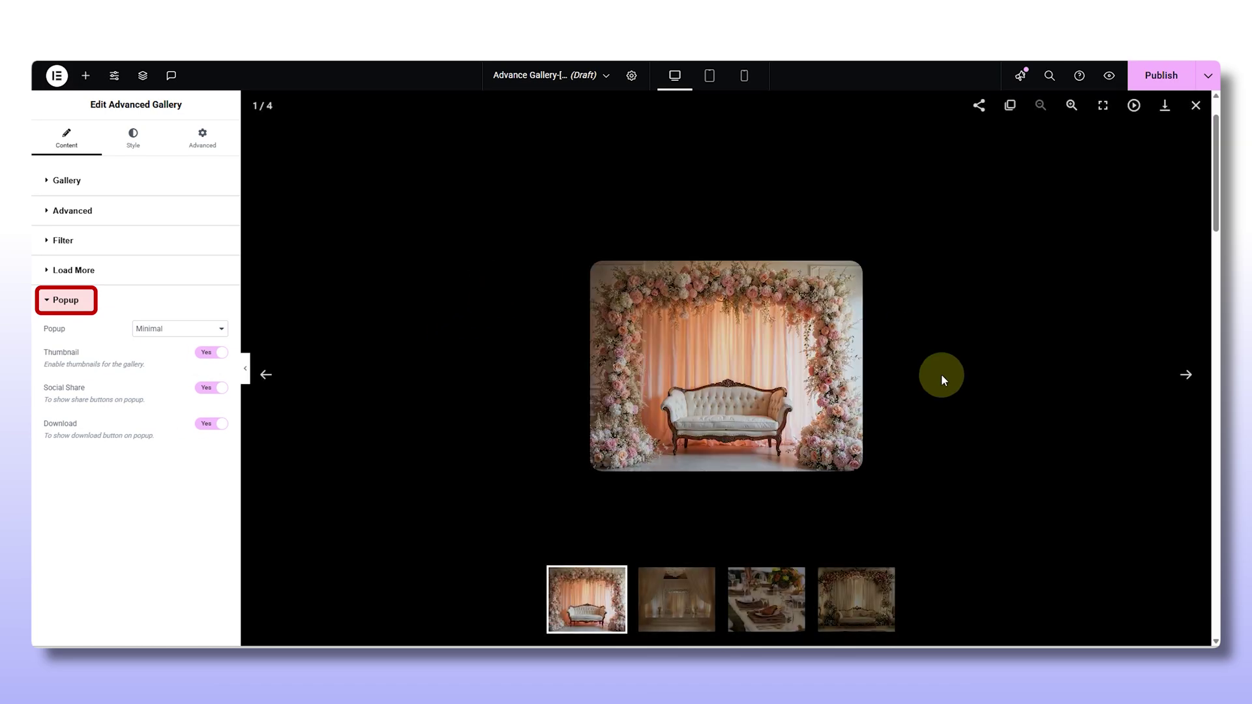
# Step: Switch the popup style to Innovative, check it in the lightbox, then reselect the gallery widget
pyautogui.click(182, 328)
pyautogui.click(170, 390)
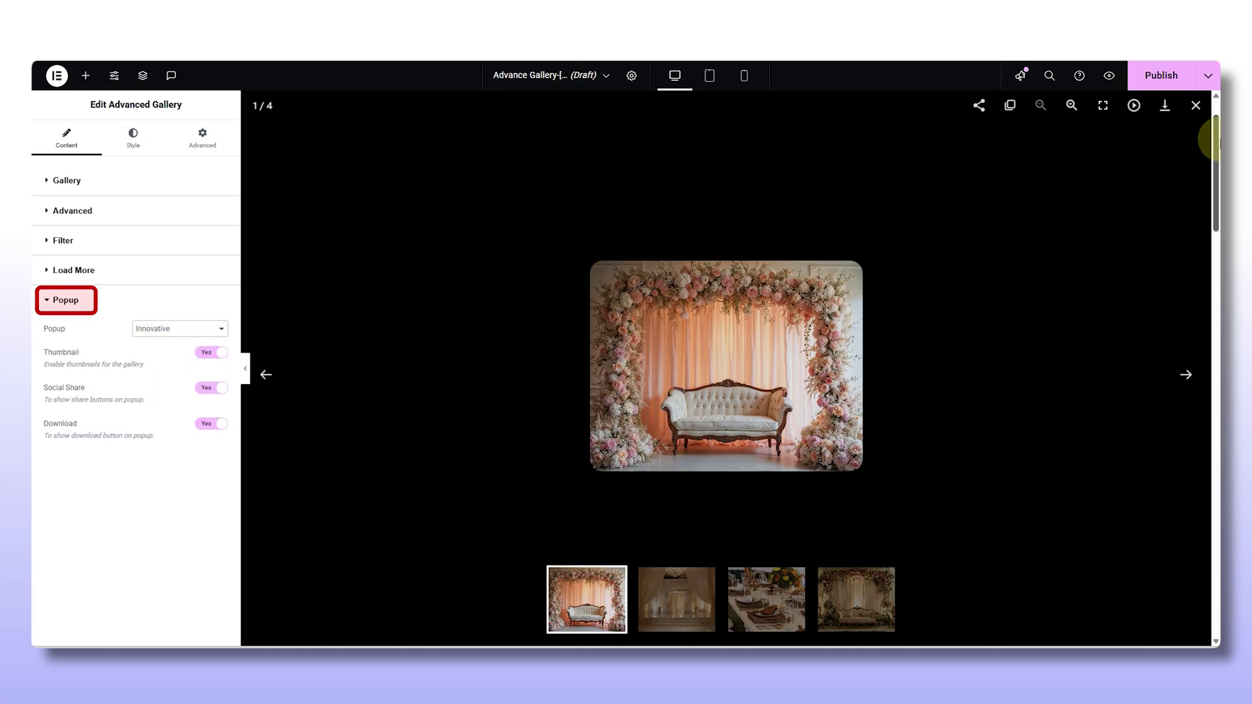
pyautogui.click(1194, 106)
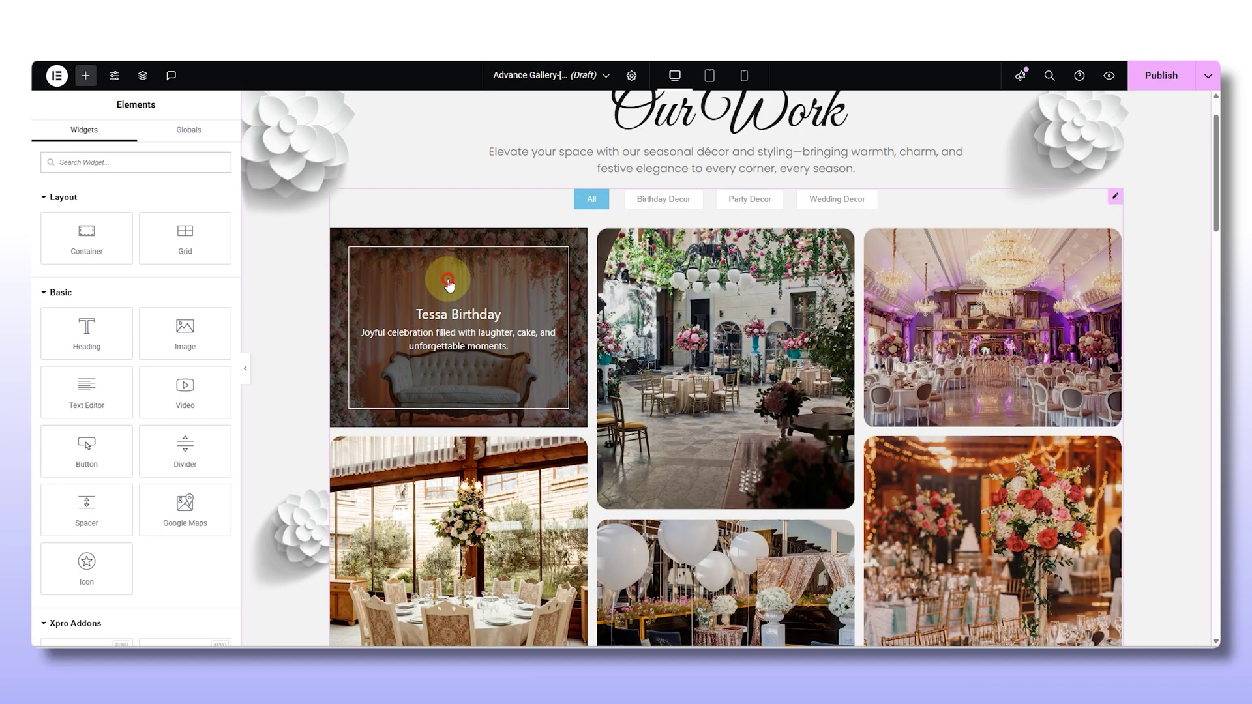
pyautogui.click(448, 279)
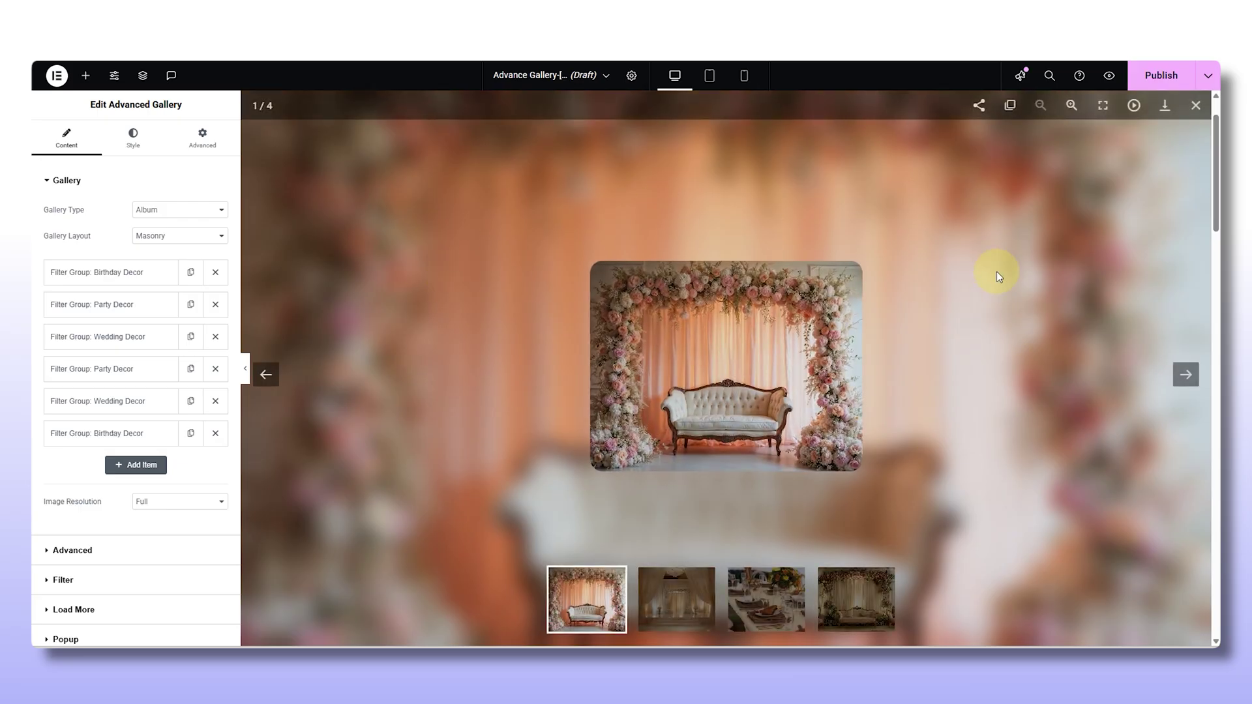
pyautogui.click(1196, 108)
pyautogui.click(420, 219)
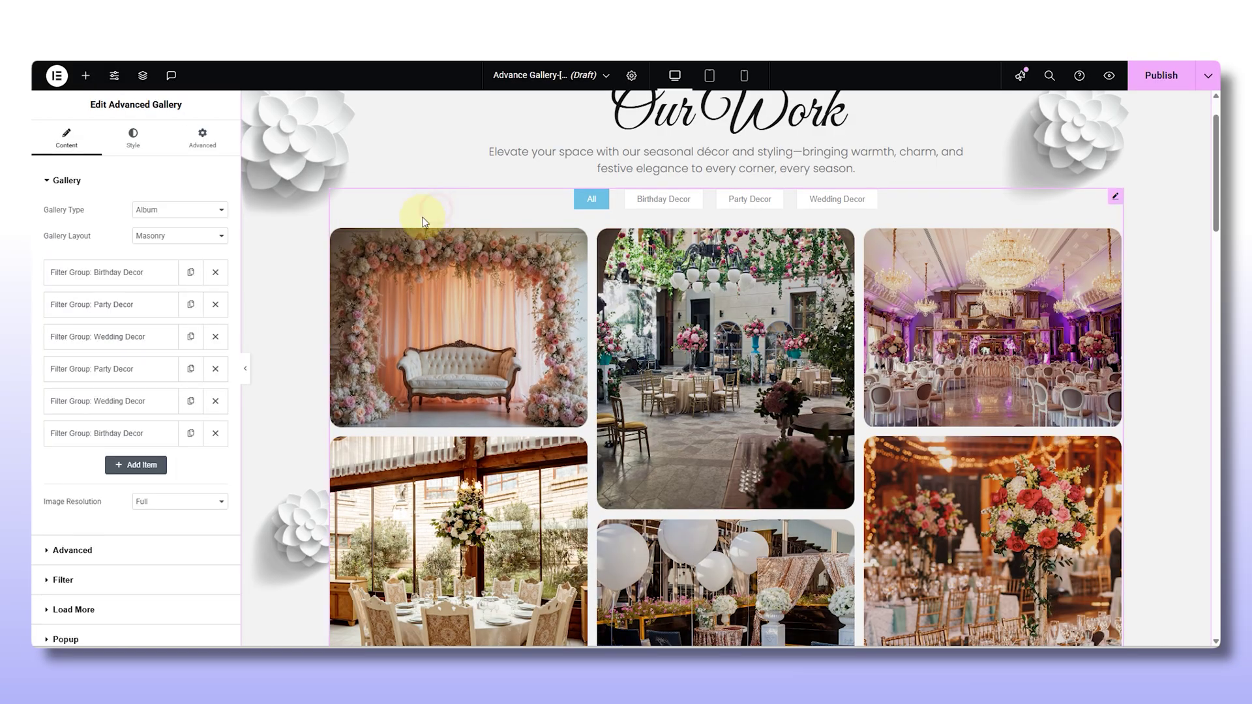
pyautogui.click(195, 631)
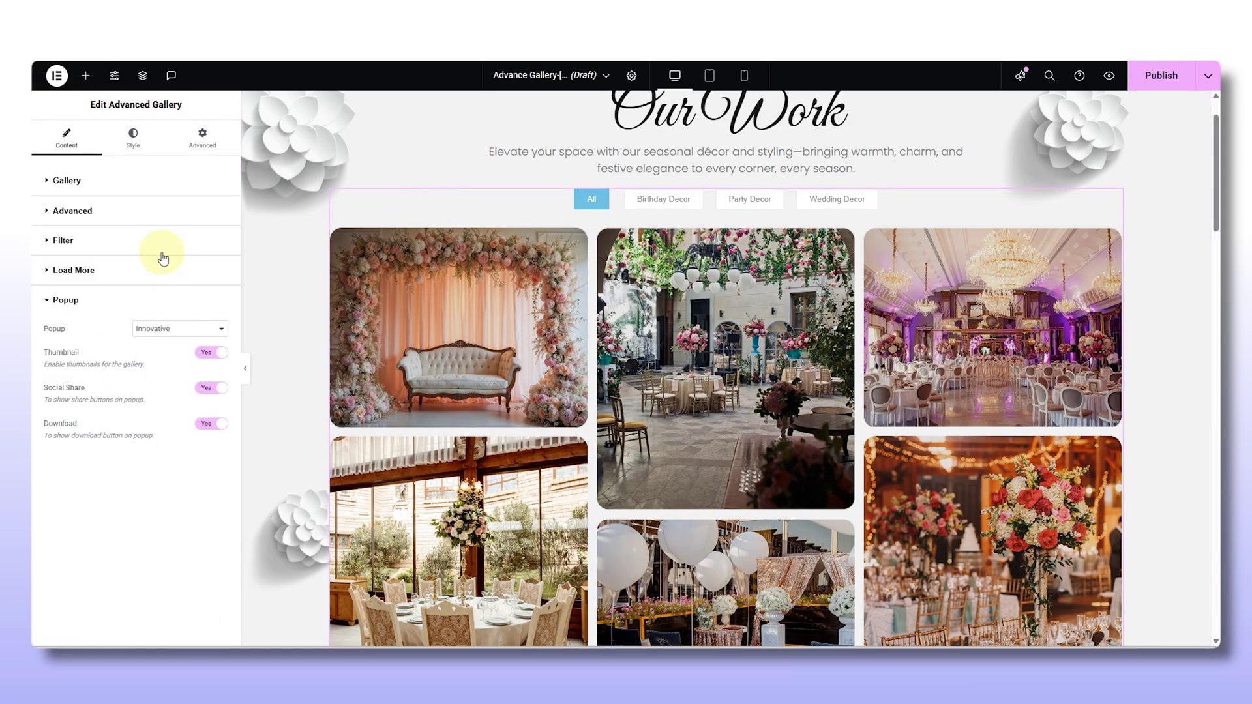
pyautogui.click(134, 138)
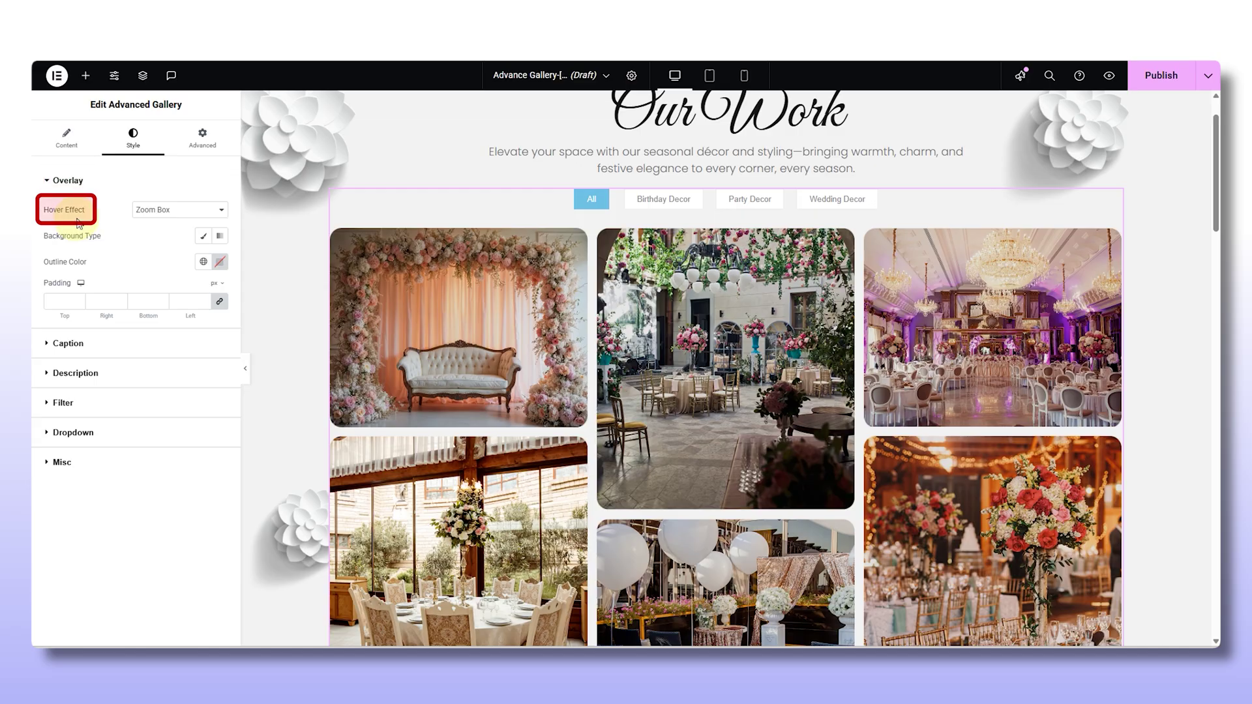
# Step: Try the Push Top overlay hover effect, then settle on Zoom Box Out
pyautogui.click(214, 215)
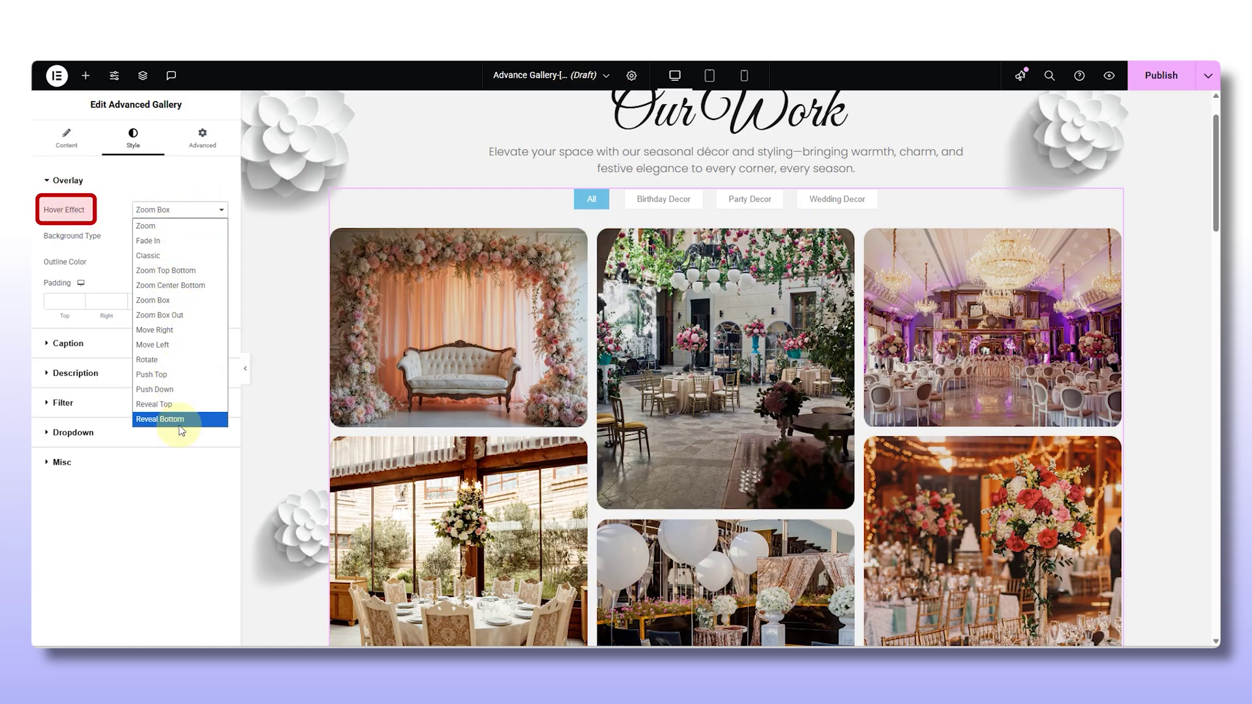
pyautogui.click(177, 380)
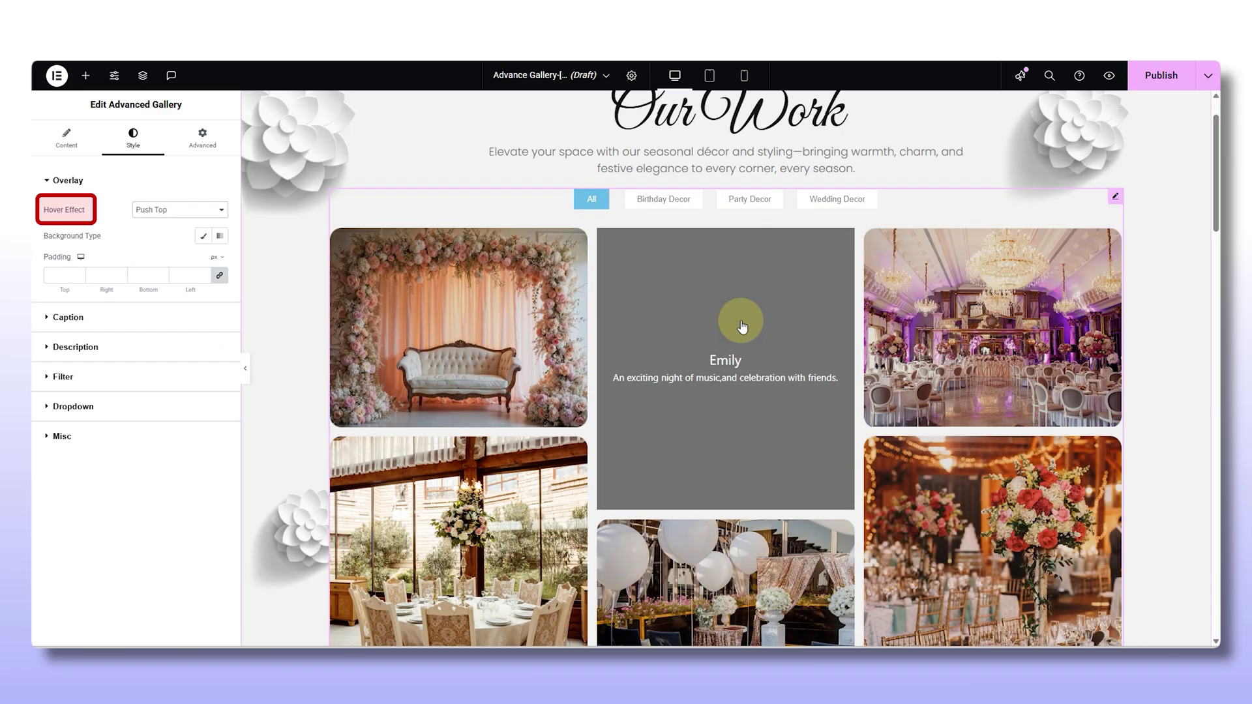
pyautogui.scroll(-1, 499, 363)
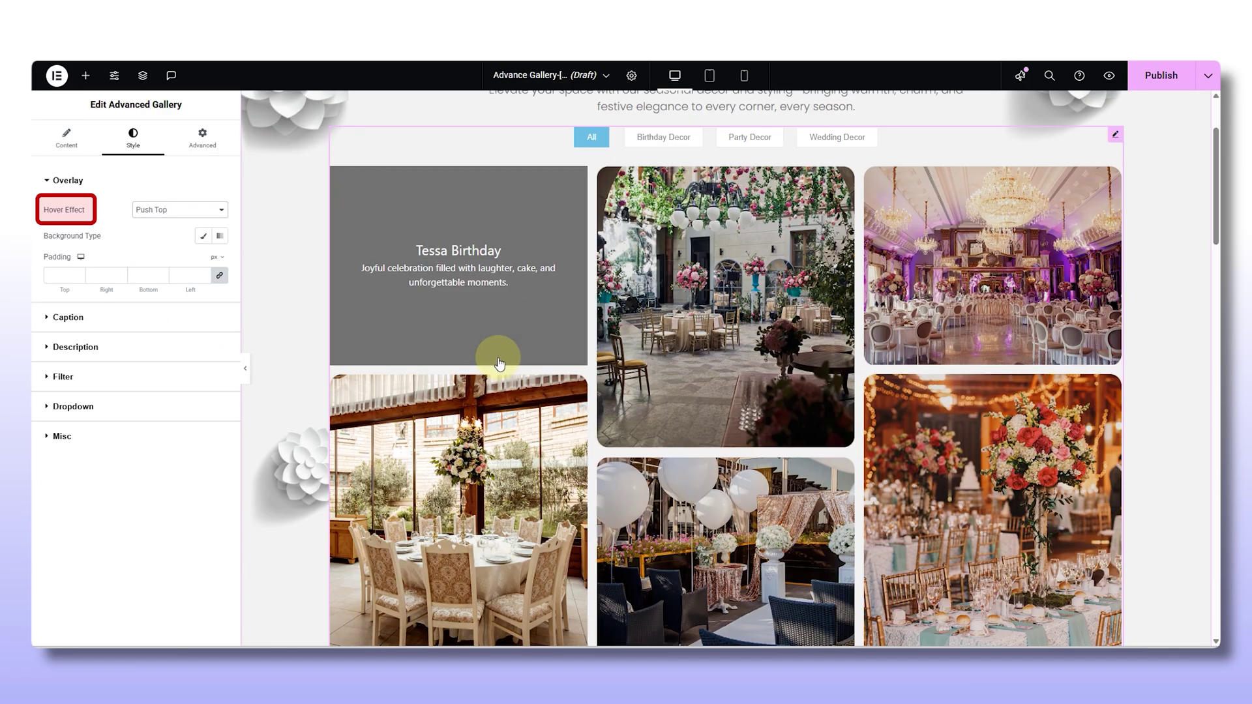
pyautogui.click(213, 207)
pyautogui.click(176, 316)
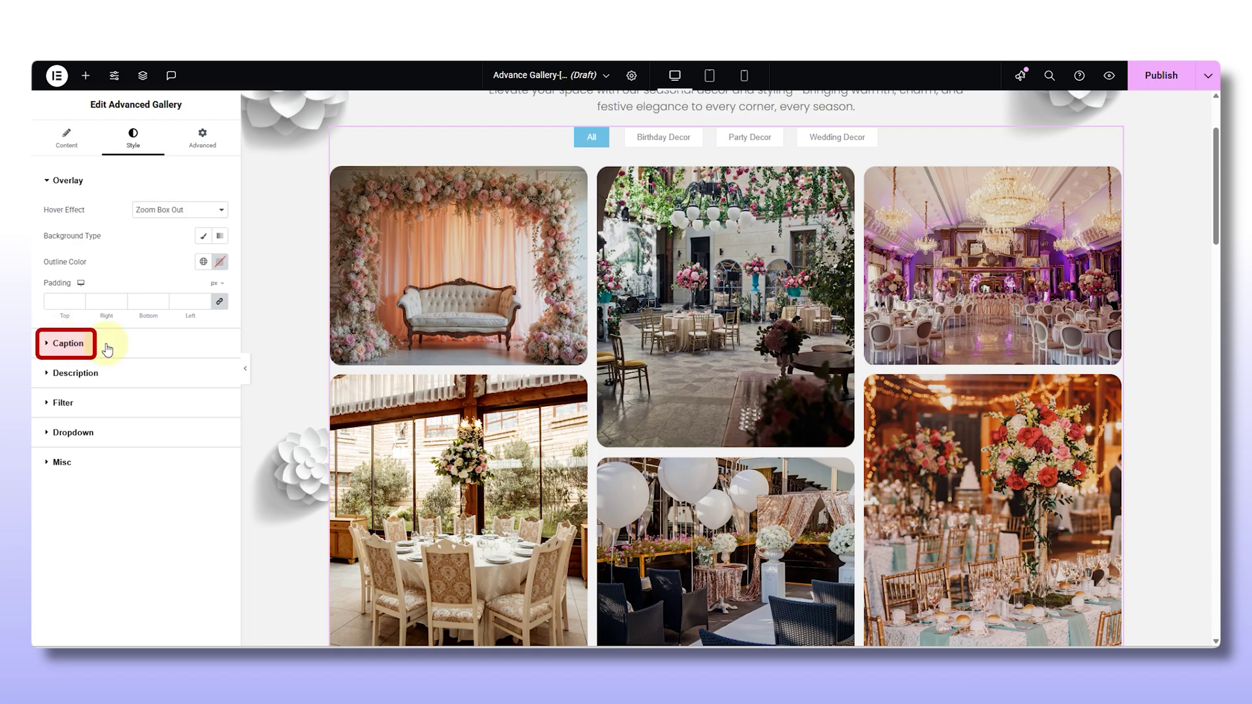
# Step: Style the gallery captions white in the Great Vibes font
pyautogui.click(106, 346)
pyautogui.click(219, 239)
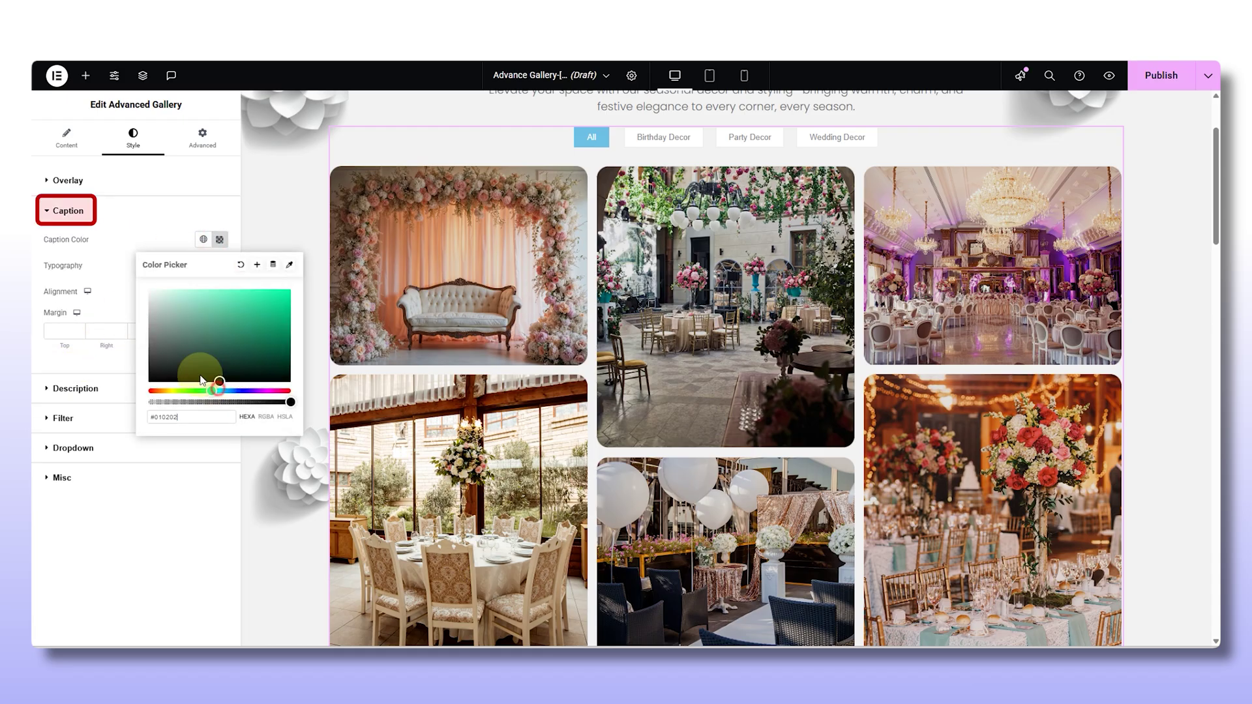
pyautogui.click(151, 282)
pyautogui.click(220, 266)
pyautogui.click(174, 323)
pyautogui.click(171, 387)
pyautogui.moveTo(413, 263)
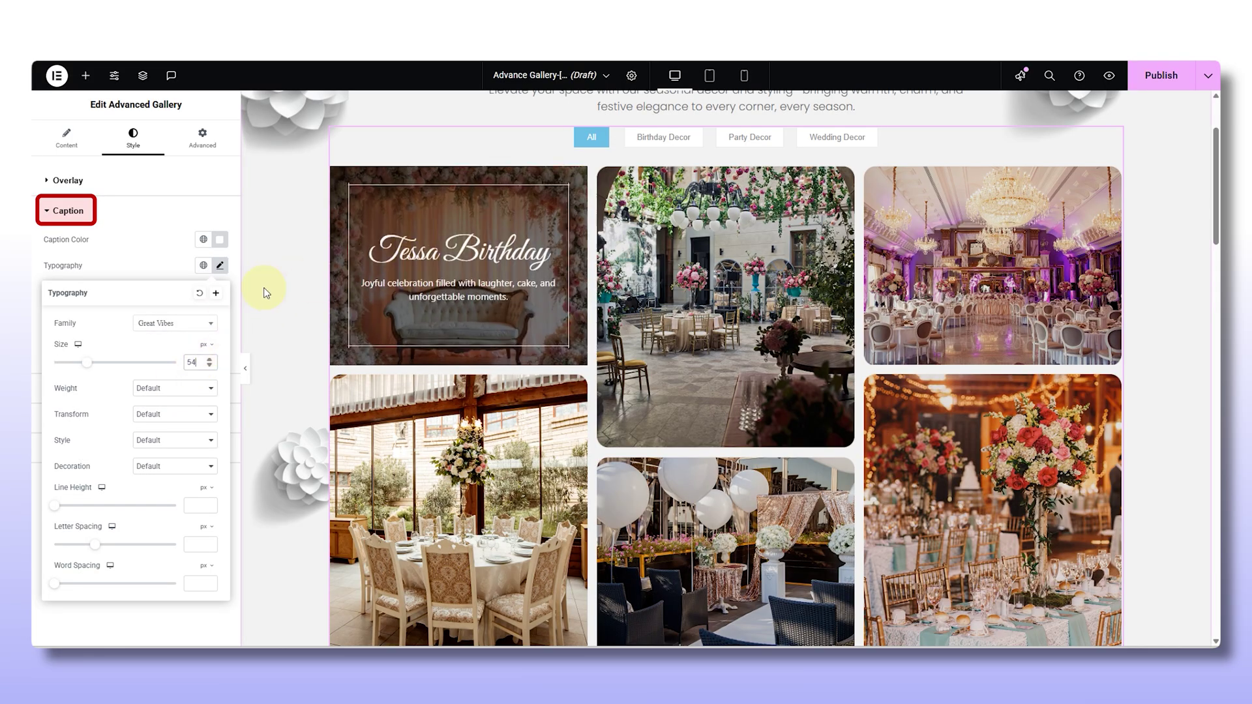
pyautogui.click(139, 261)
# Step: Make descriptions white Poppins 300 (Light) with a 20 side margin
pyautogui.click(131, 389)
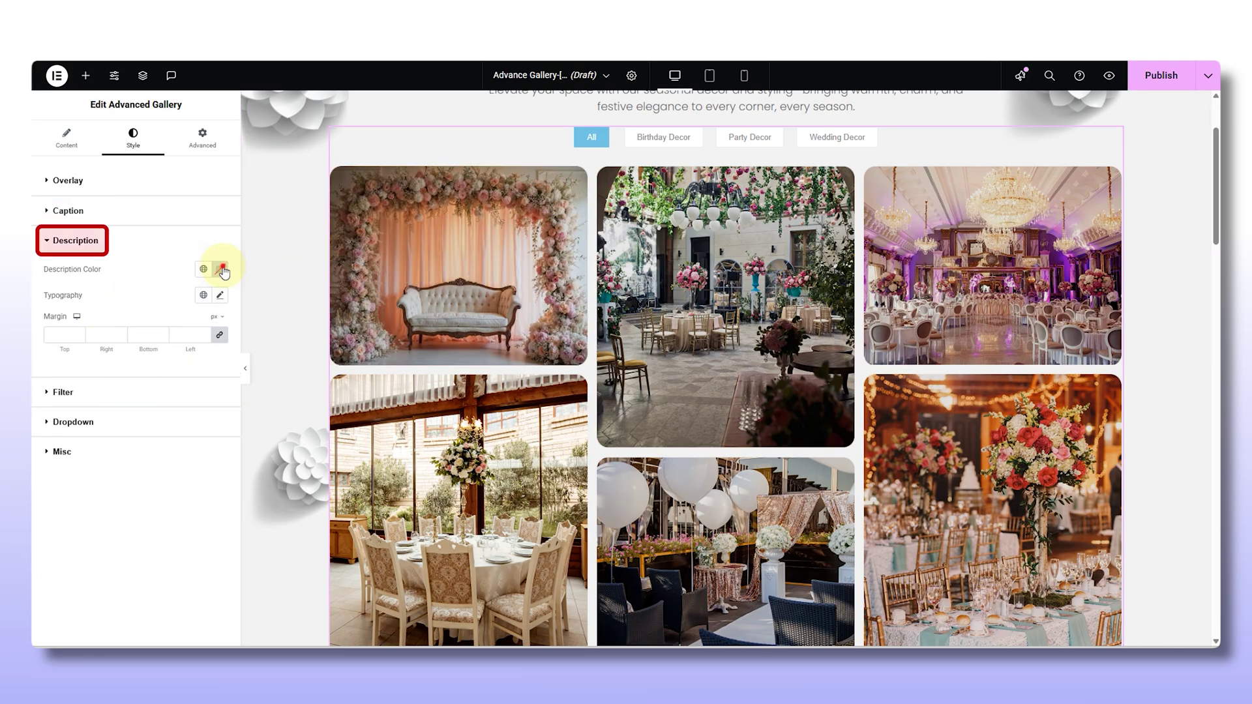
pyautogui.click(220, 269)
pyautogui.click(115, 270)
pyautogui.click(220, 295)
pyautogui.click(211, 353)
pyautogui.write('popp')
pyautogui.click(157, 403)
pyautogui.click(189, 418)
pyautogui.click(184, 464)
pyautogui.click(145, 288)
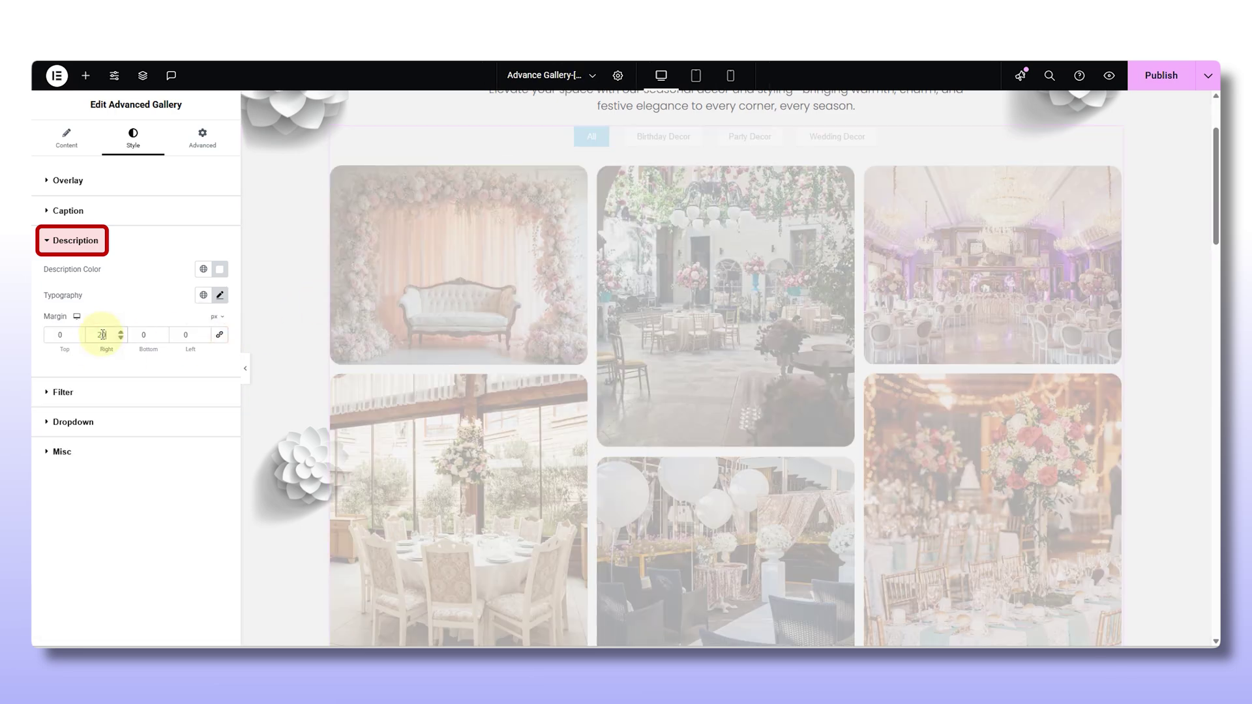
pyautogui.click(182, 333)
pyautogui.write('20')
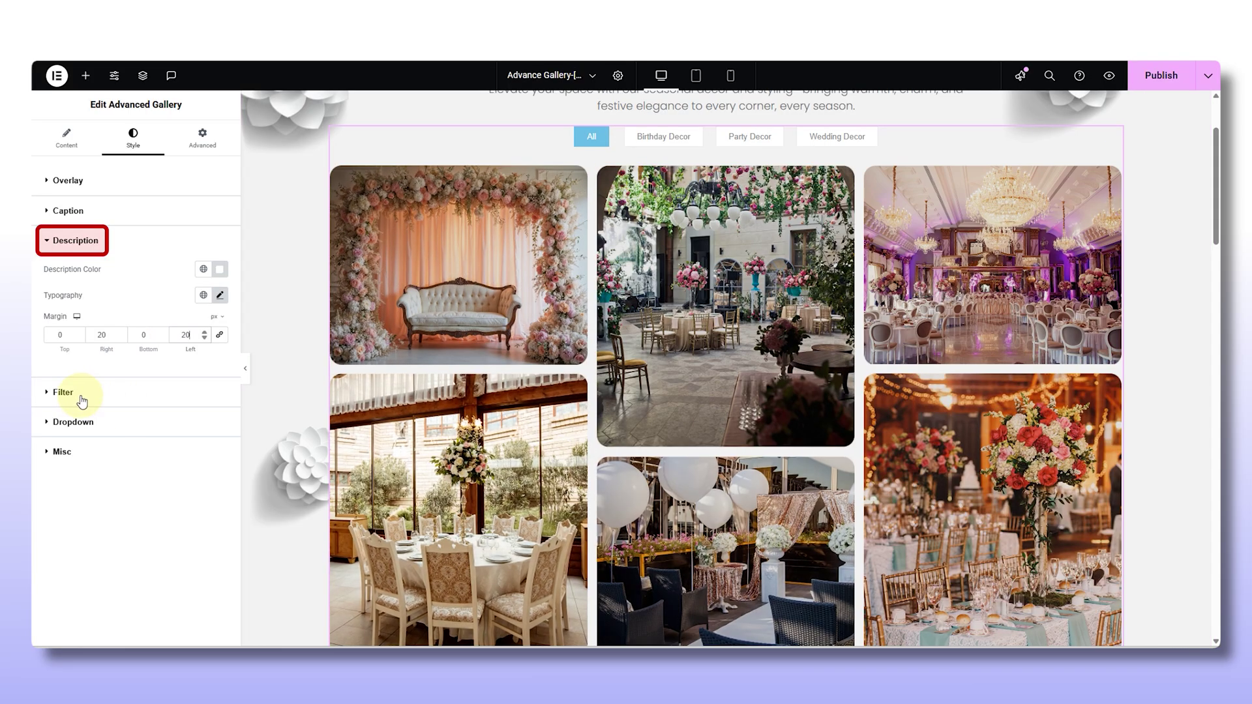
# Step: Set the filter tab typography to Poppins, size 18, weight 400 (Normal)
pyautogui.click(71, 395)
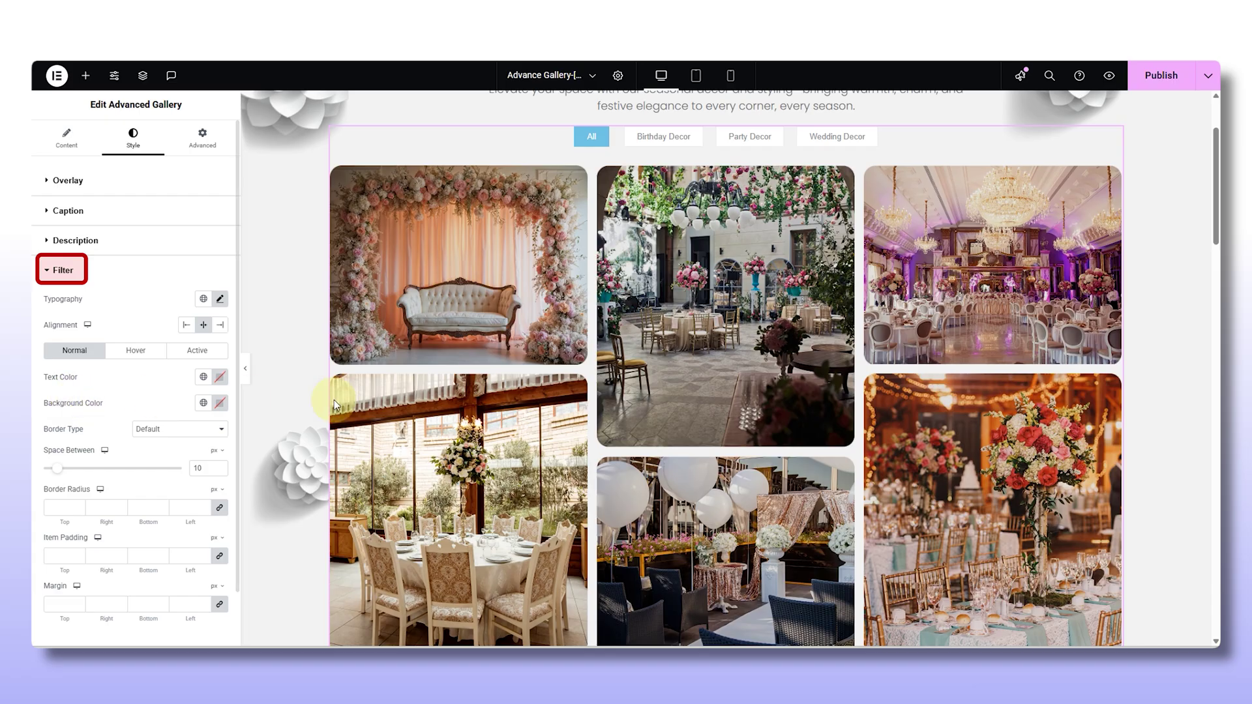
pyautogui.scroll(2, 499, 444)
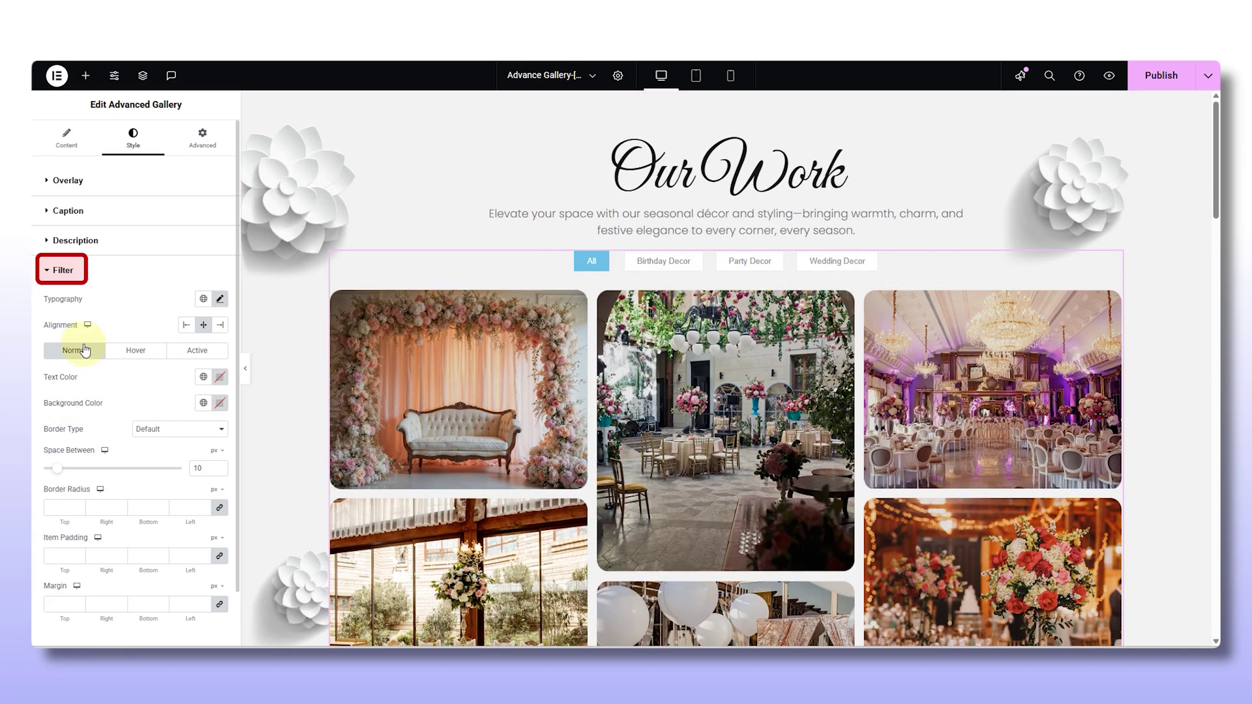
pyautogui.click(221, 299)
pyautogui.click(199, 356)
pyautogui.write('poppi')
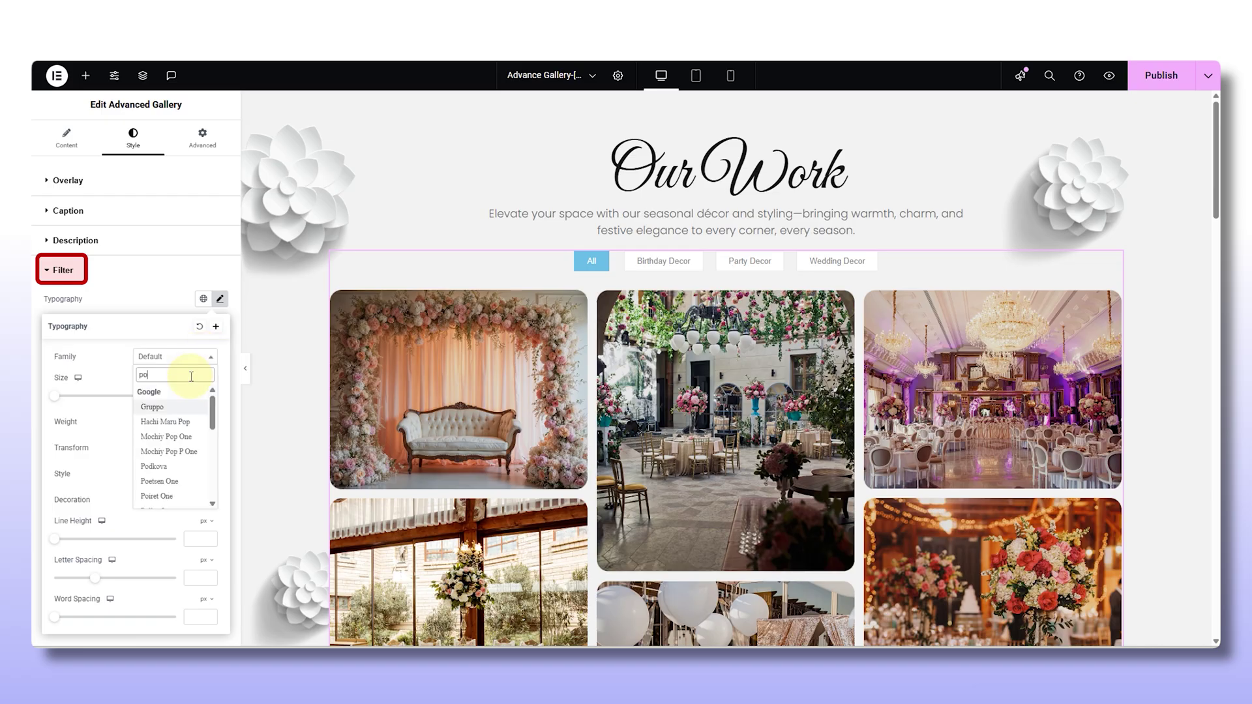
pyautogui.click(190, 405)
pyautogui.click(186, 421)
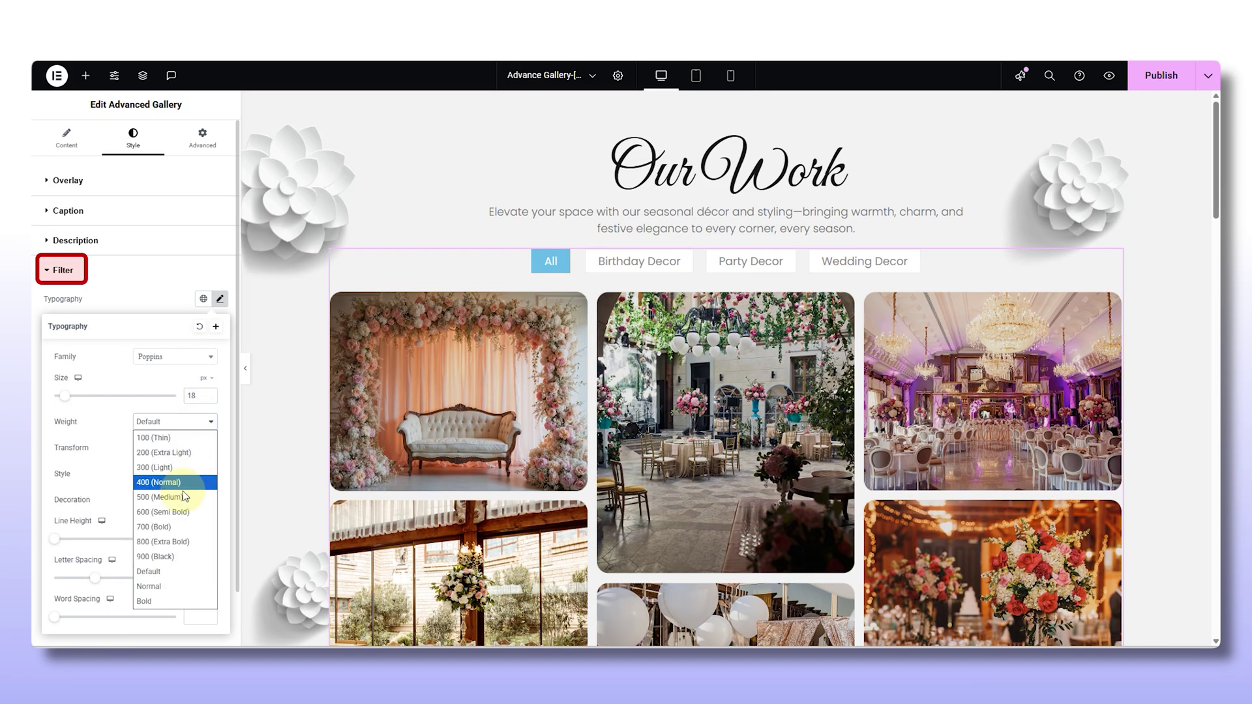
pyautogui.click(178, 483)
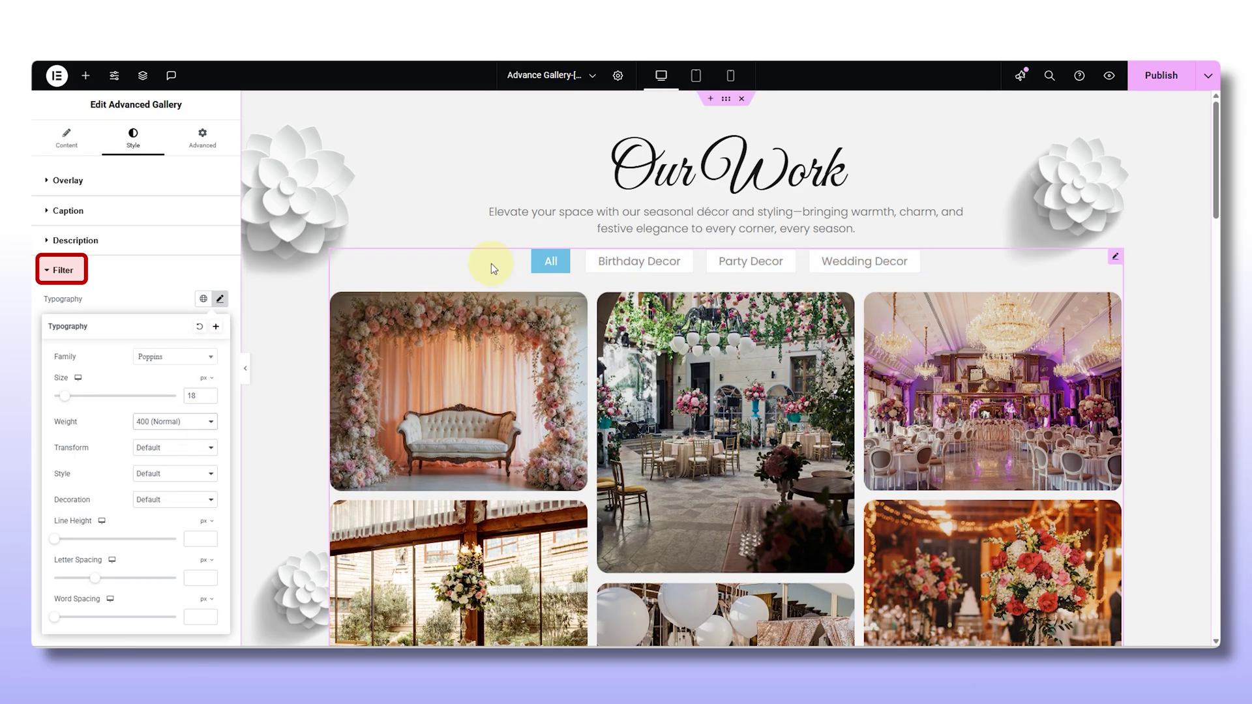
pyautogui.click(219, 301)
pyautogui.scroll(-1, 133, 290)
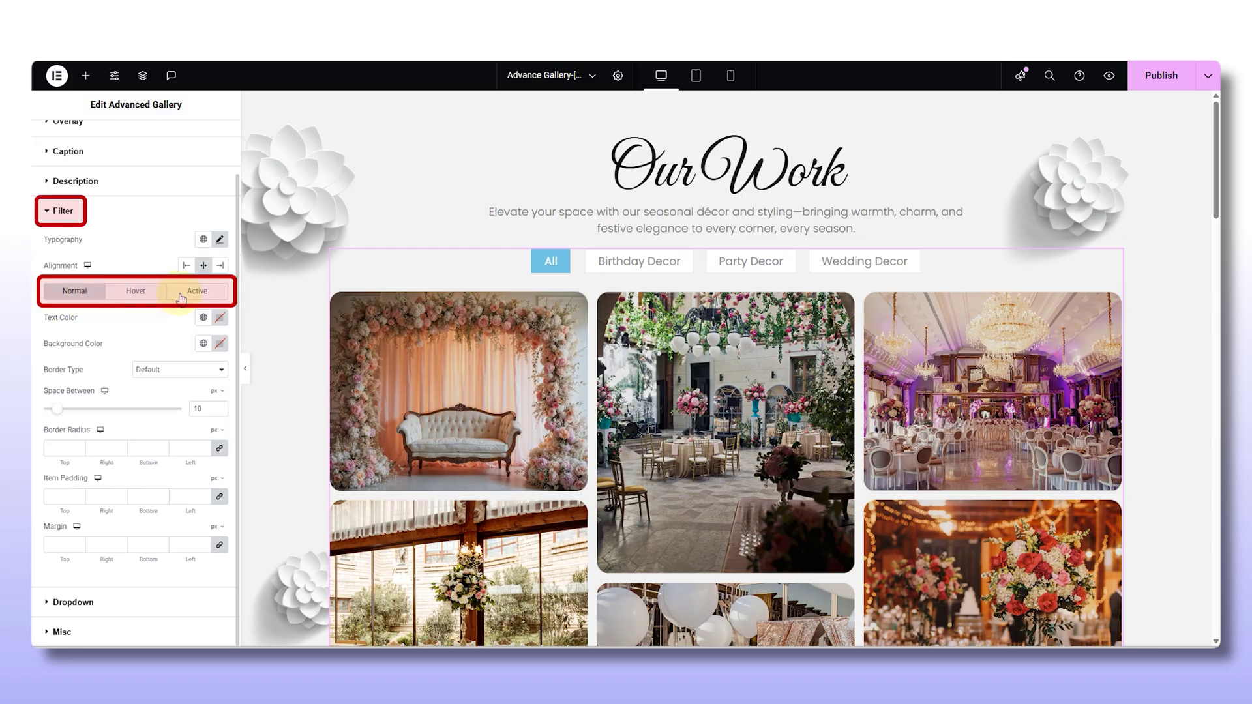
# Step: Give normal filter tabs #594432 text, a transparent background and a solid border
pyautogui.click(220, 317)
pyautogui.click(194, 496)
pyautogui.write('#594432')
pyautogui.click(220, 343)
pyautogui.moveTo(291, 506); pyautogui.dragTo(150, 506)
pyautogui.click(209, 392)
pyautogui.click(195, 370)
pyautogui.click(188, 415)
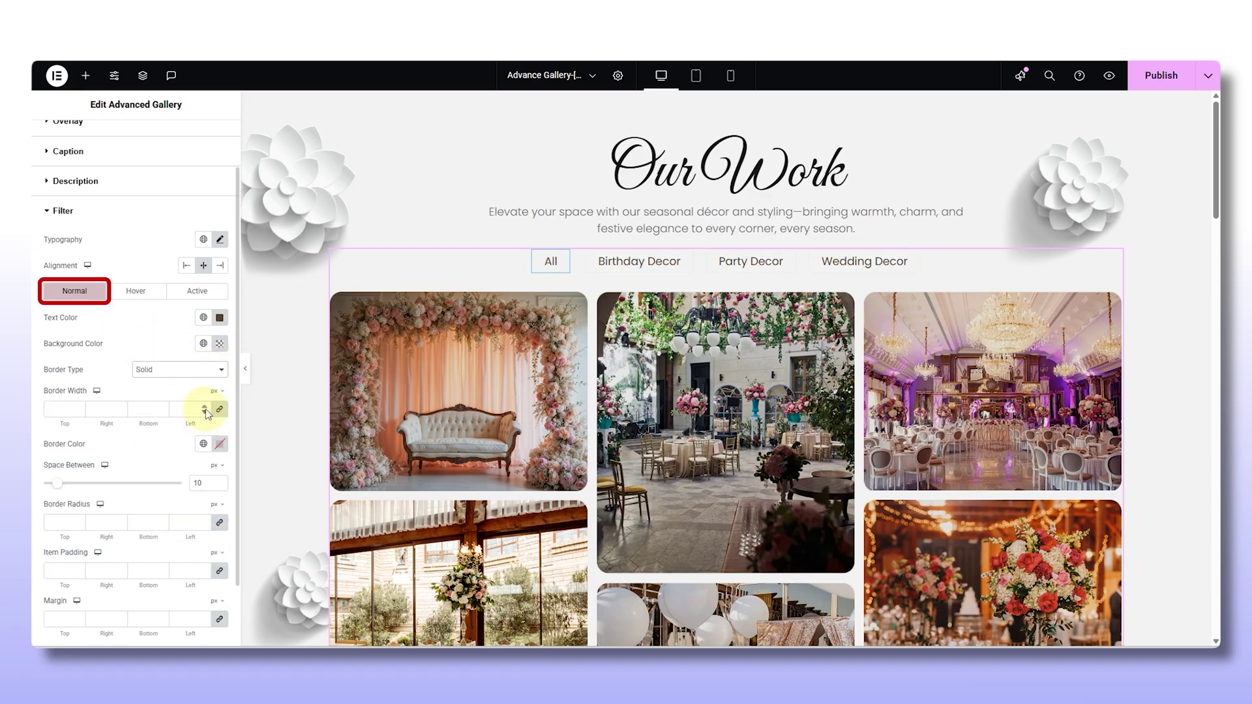
pyautogui.click(220, 444)
pyautogui.click(136, 291)
# Step: Make the active filter tab white text on a brown background, previewing Party and Wedding Decor
pyautogui.click(220, 317)
pyautogui.click(219, 343)
pyautogui.click(197, 291)
pyautogui.click(221, 347)
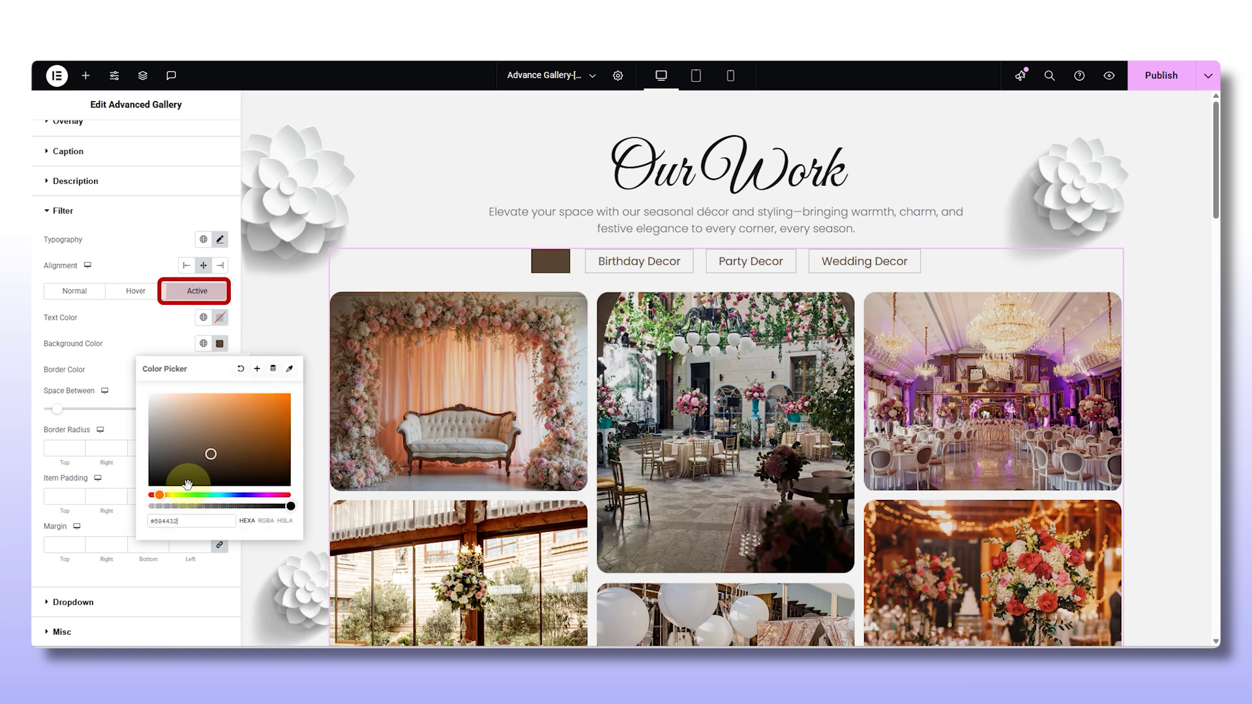
pyautogui.click(617, 263)
pyautogui.click(744, 408)
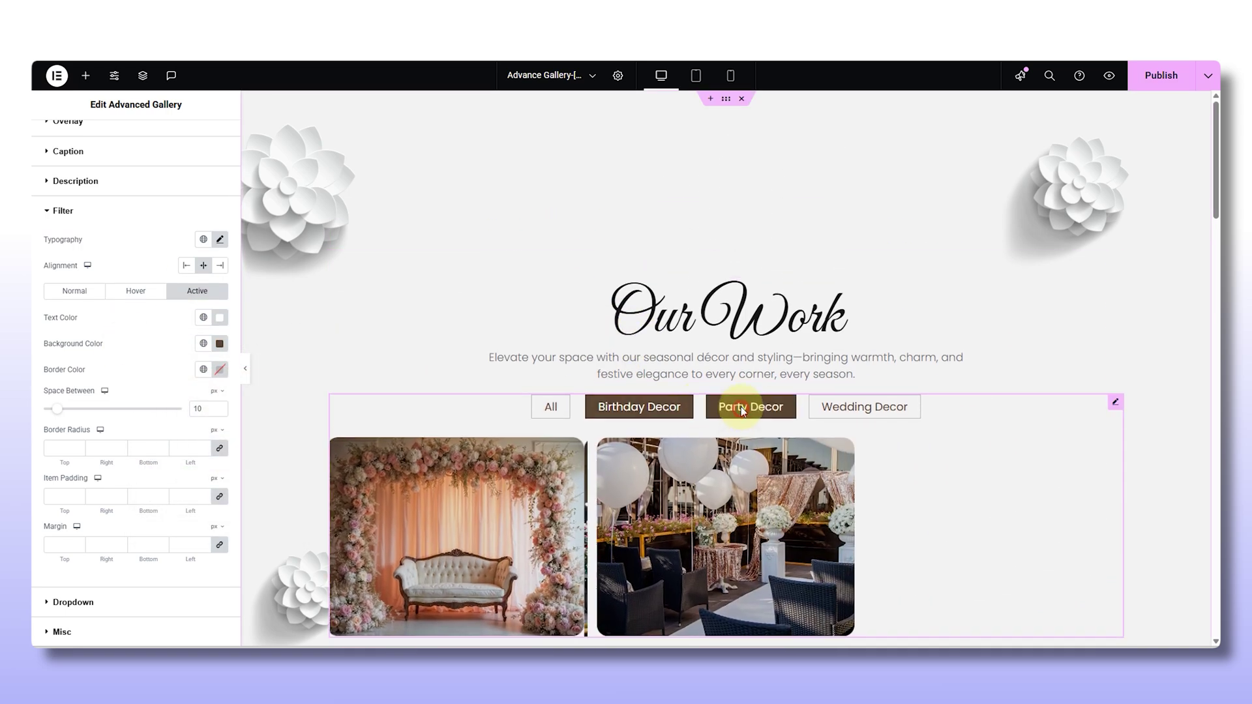
pyautogui.click(829, 304)
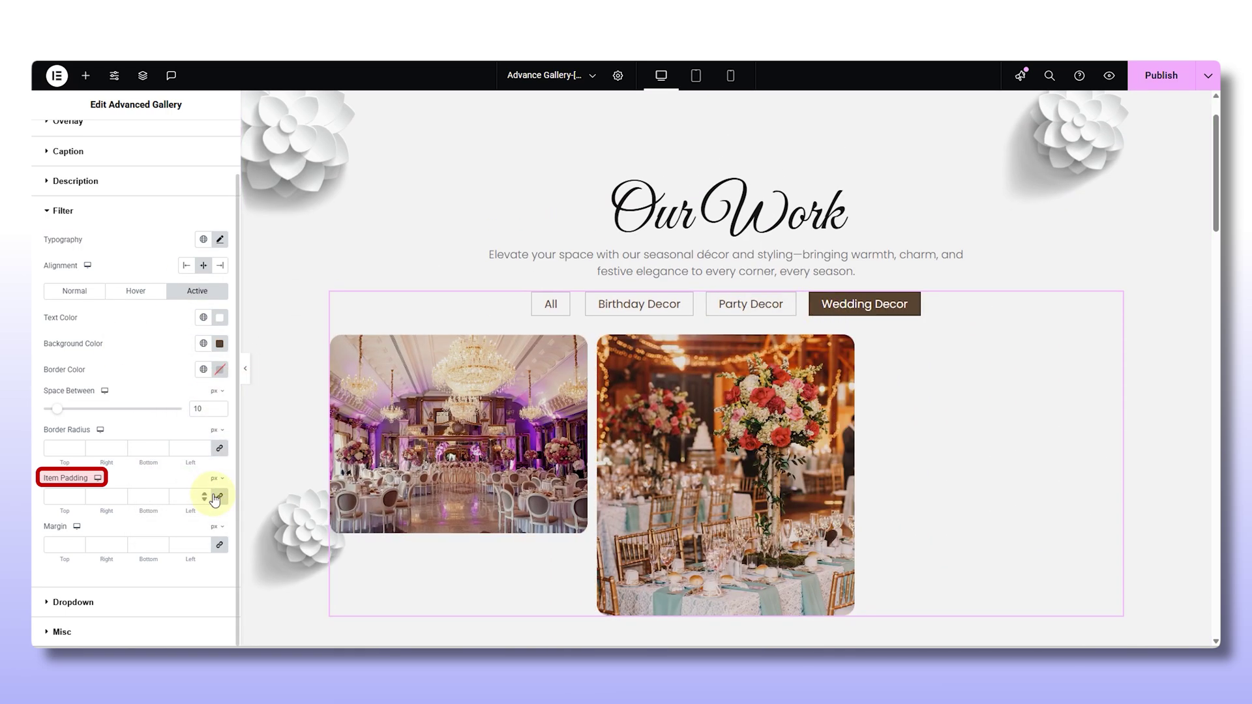
# Step: Set the filter item padding to 16 top, 40 right, 16 bottom, 0 left
pyautogui.click(57, 498)
pyautogui.write('016')
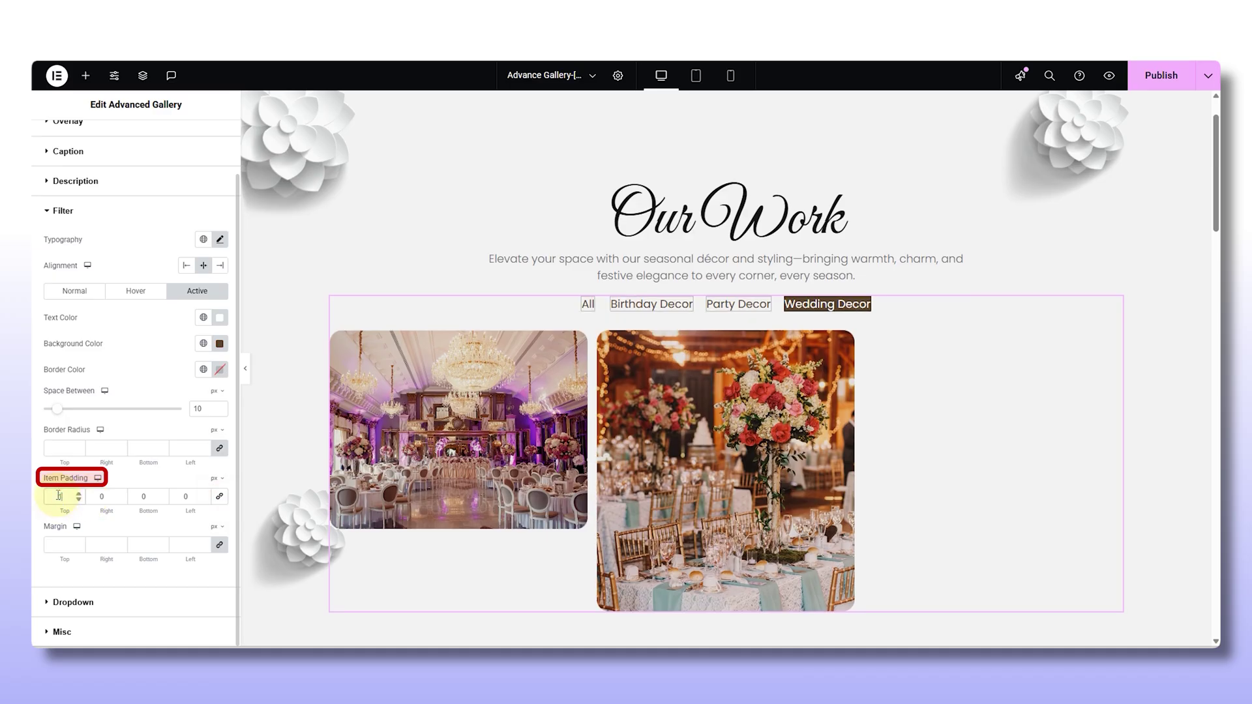
pyautogui.click(140, 497)
pyautogui.write('16')
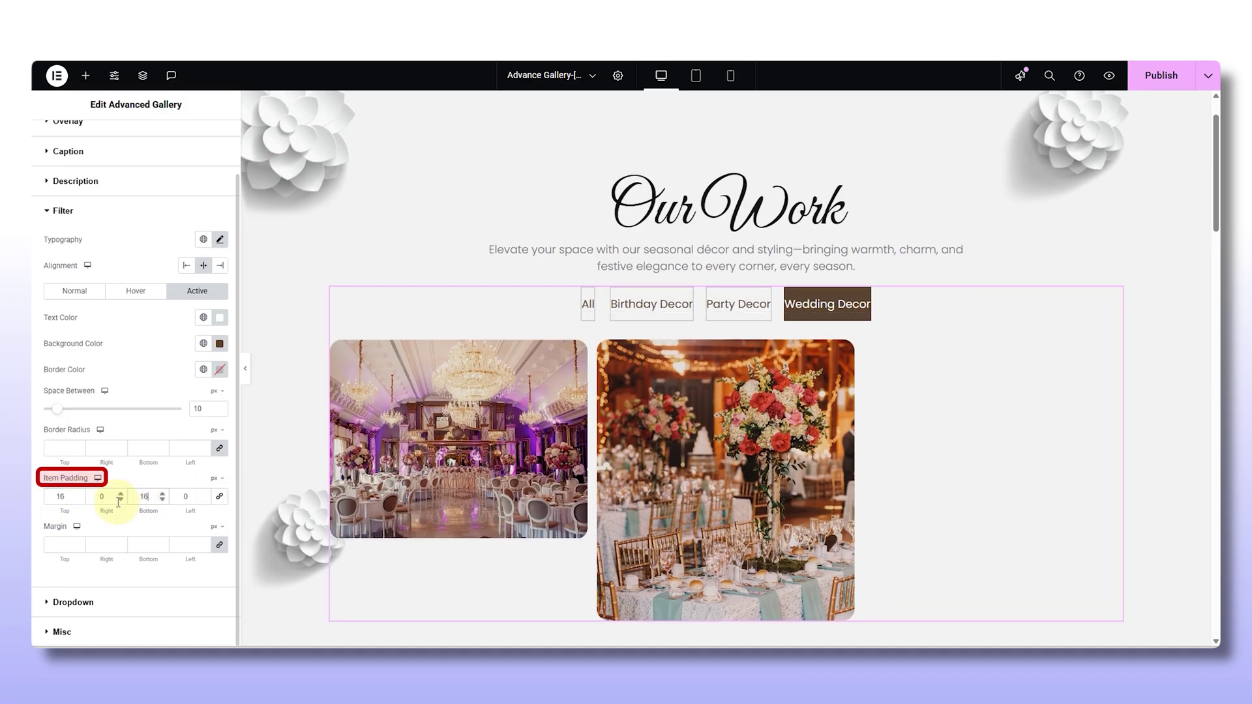
pyautogui.click(101, 497)
pyautogui.write('40')
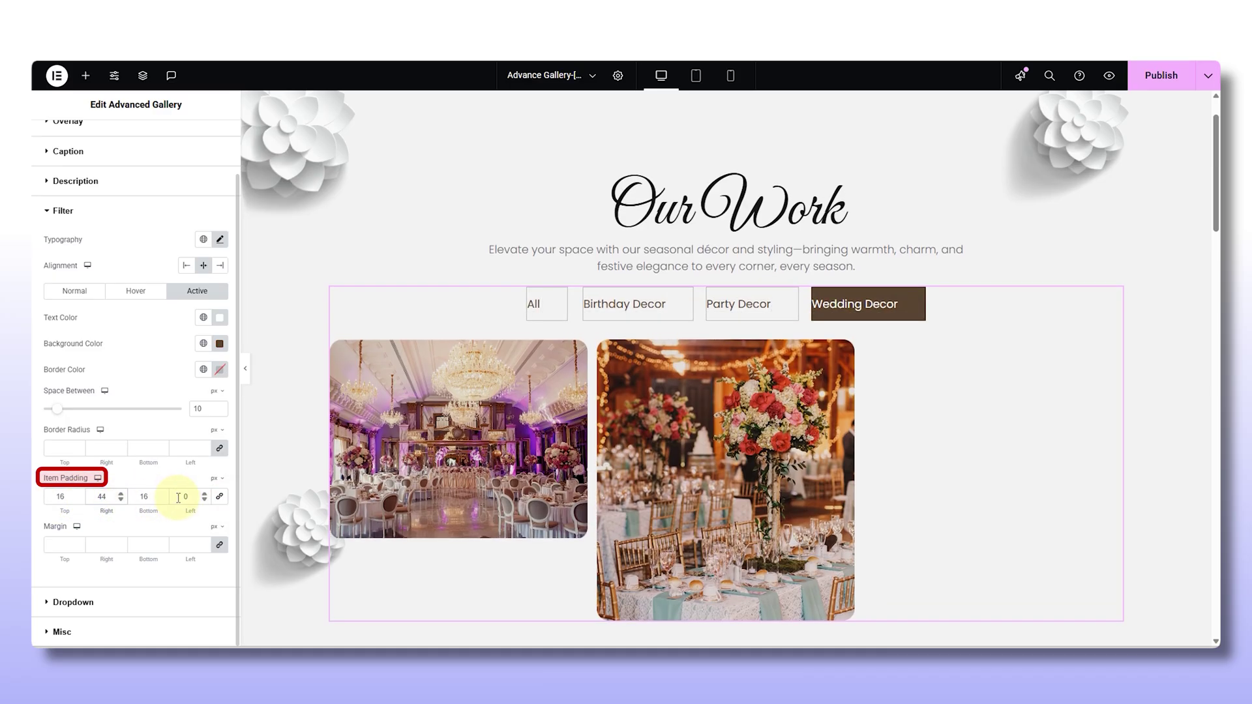